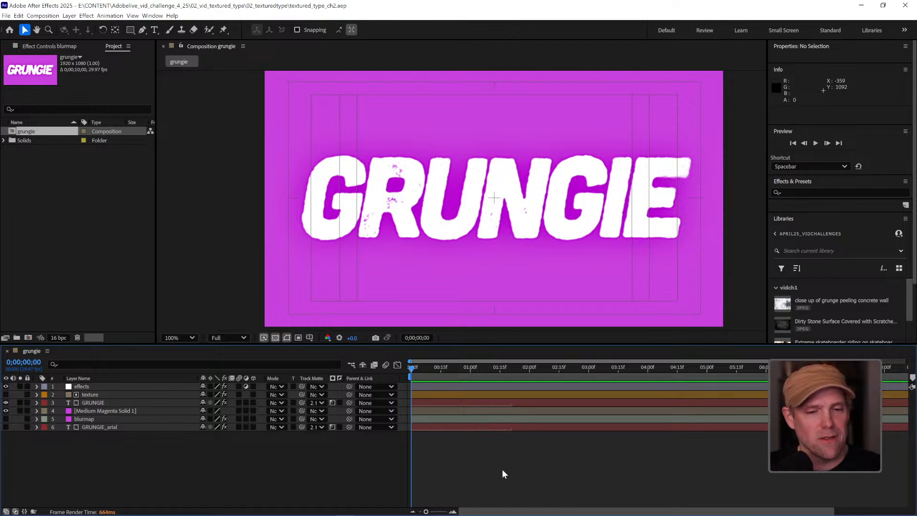
Create a composition with the HD 1920x1080, 29.97 fps preset and hide its transparency grid.
{"action": "left_click", "coordinate": [87, 365]}
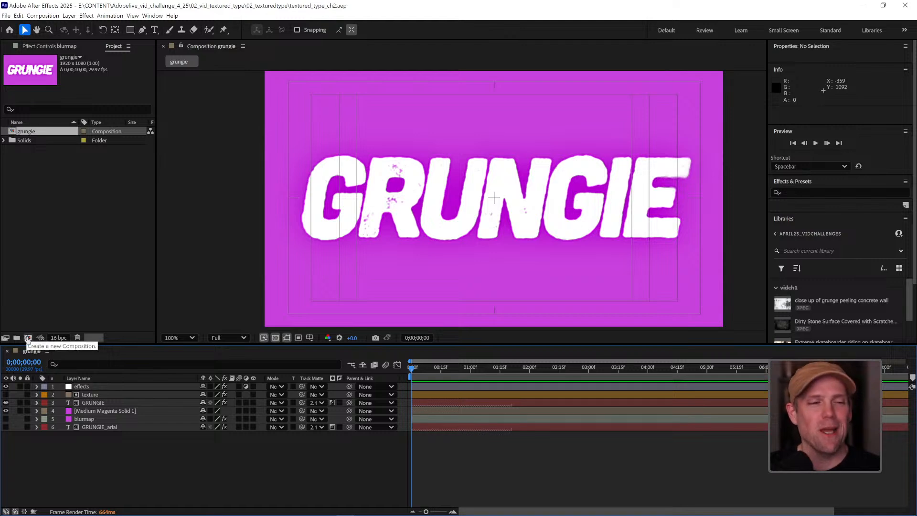
{"action": "left_click", "coordinate": [28, 339]}
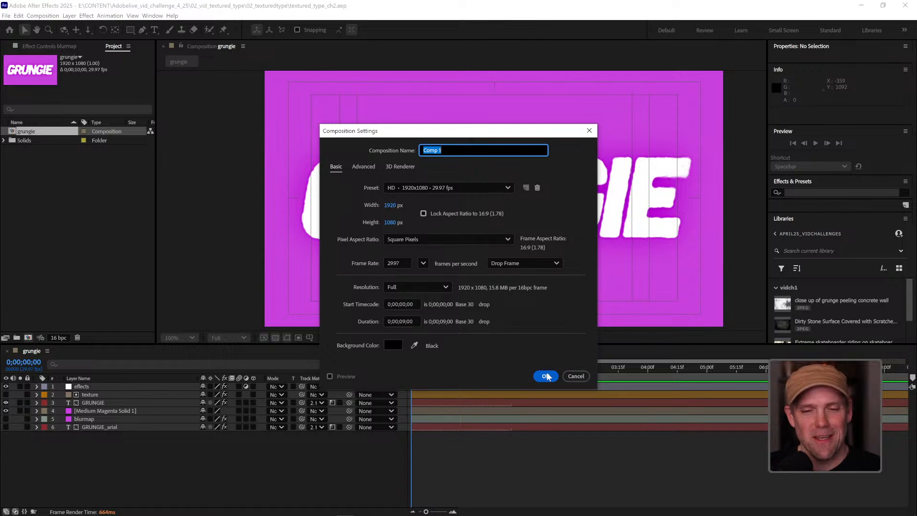
{"action": "left_click", "coordinate": [547, 376]}
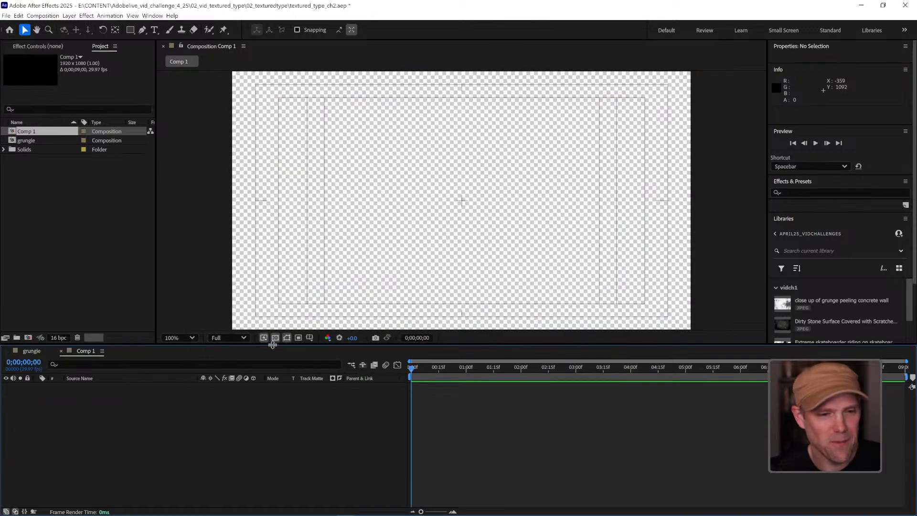
{"action": "left_click", "coordinate": [276, 337]}
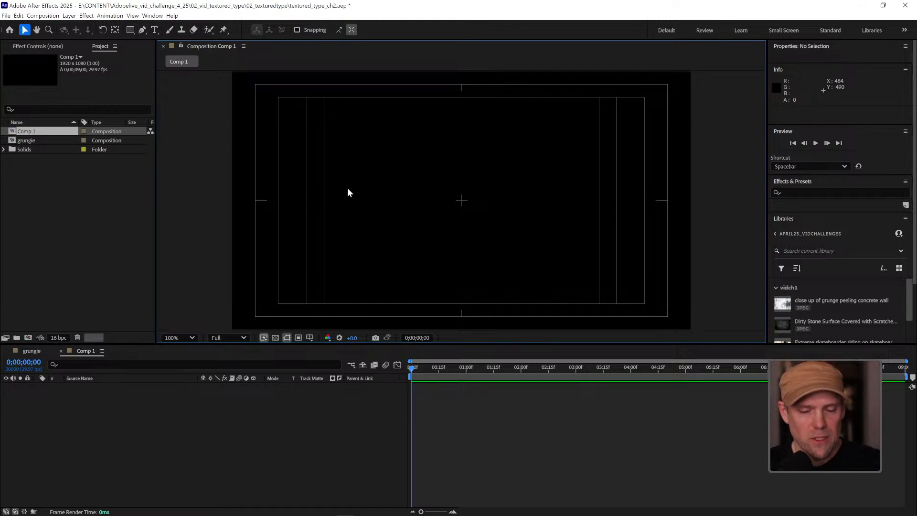
Start a text layer with the letter A left of the composition's centre and turn off its stroke.
{"action": "key", "text": "ctrl+t"}
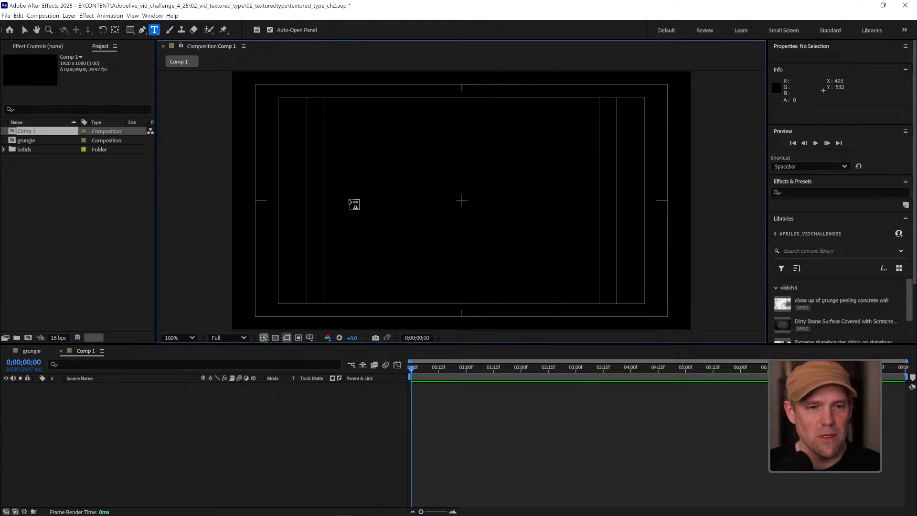
{"action": "left_click", "coordinate": [351, 198]}
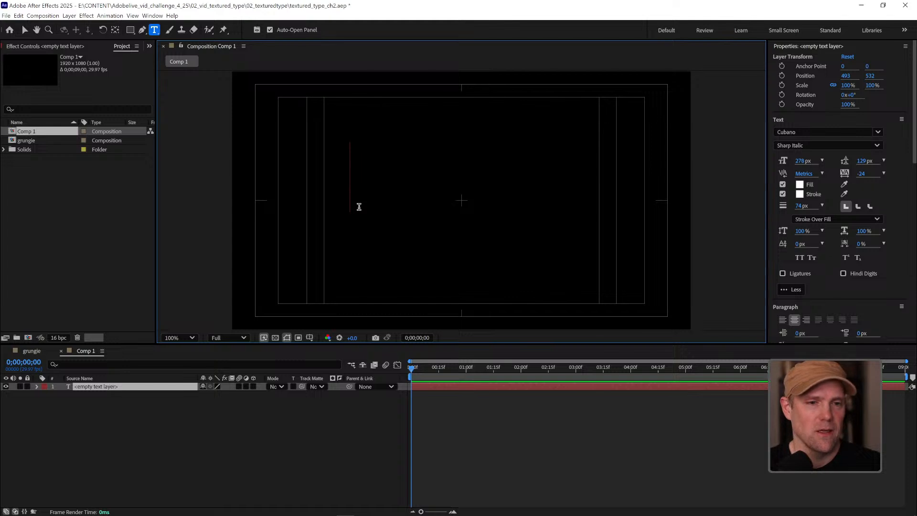
{"action": "type", "text": "A"}
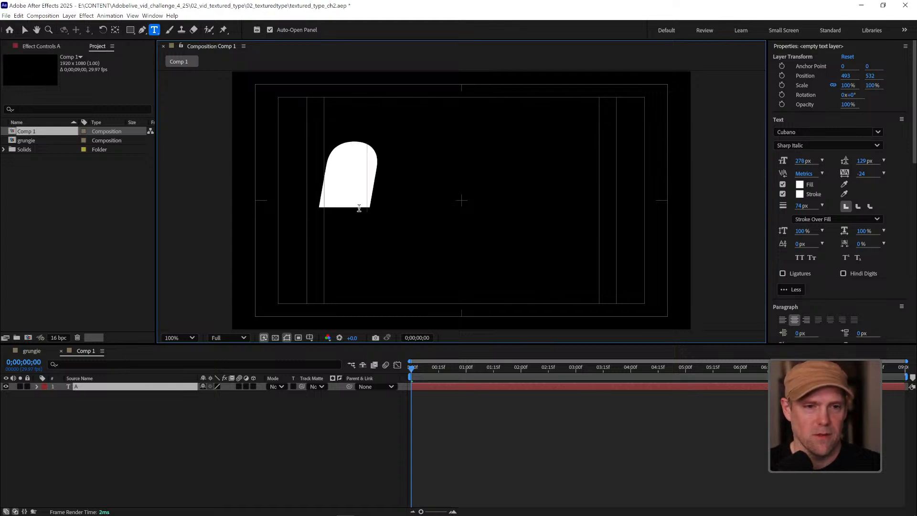
{"action": "left_click", "coordinate": [782, 194]}
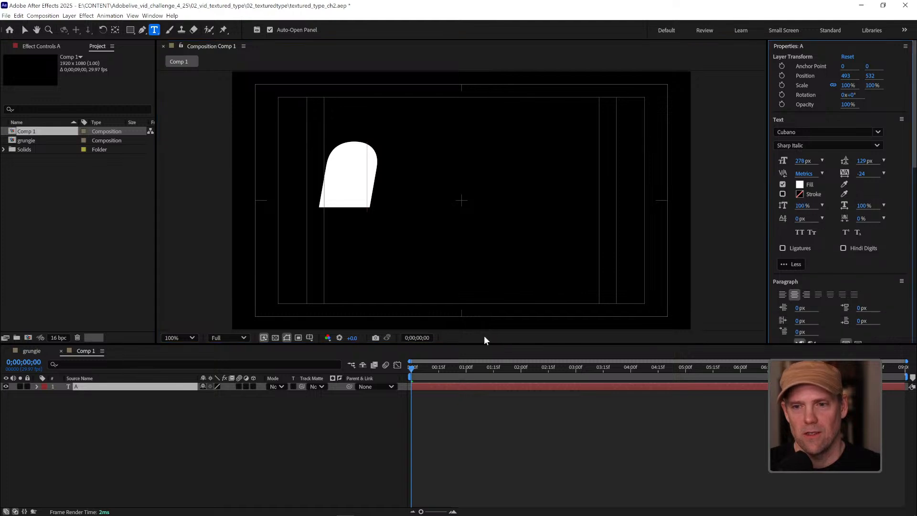
{"action": "left_click", "coordinate": [172, 399]}
{"action": "left_click", "coordinate": [137, 386]}
{"action": "left_click", "coordinate": [782, 194]}
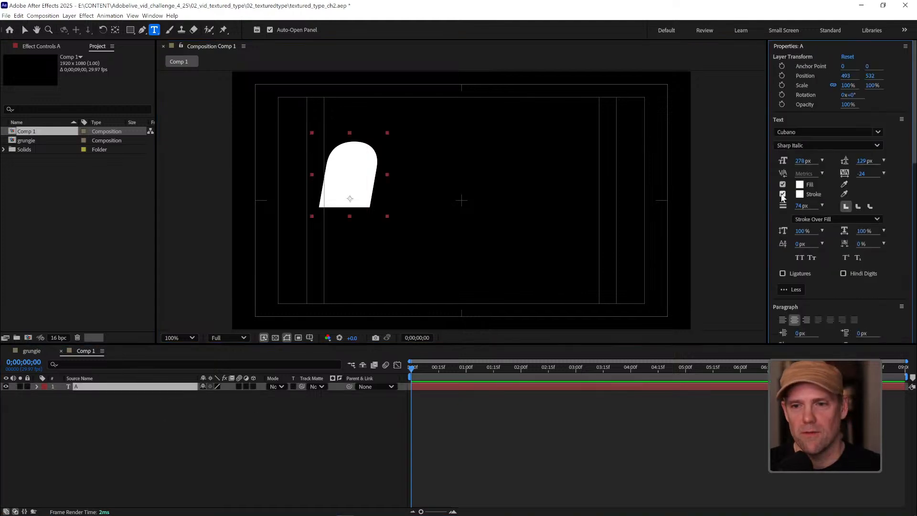
Replace the layer's text with "adobe LiVE".
{"action": "double_click", "coordinate": [108, 388]}
{"action": "type", "text": "ad"}
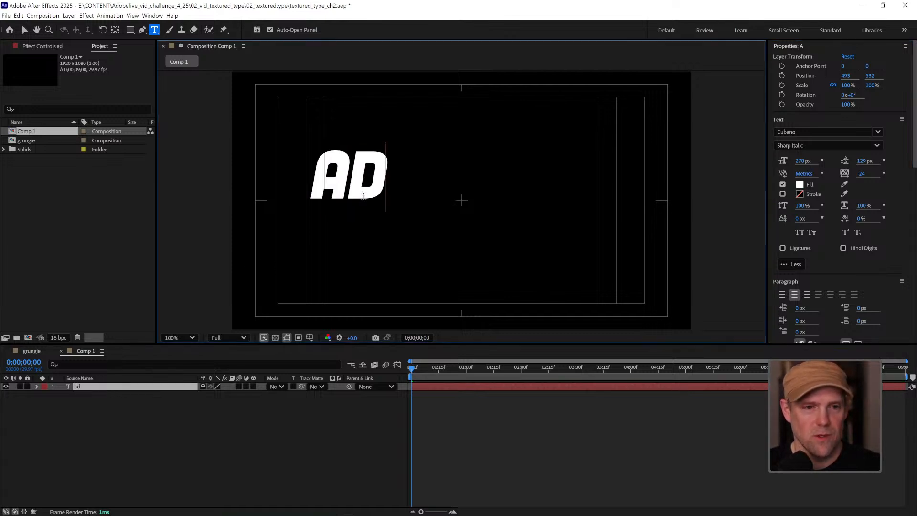
{"action": "type", "text": "obe li"}
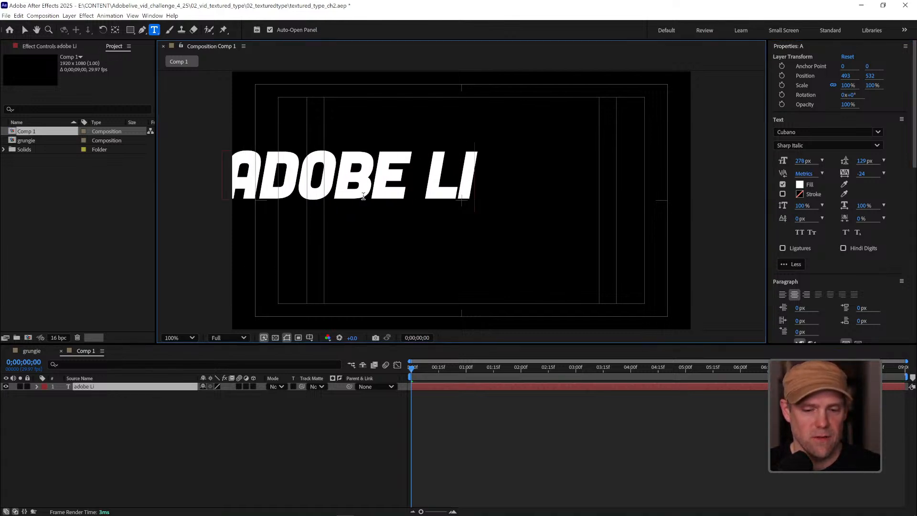
{"action": "type", "text": "VE"}
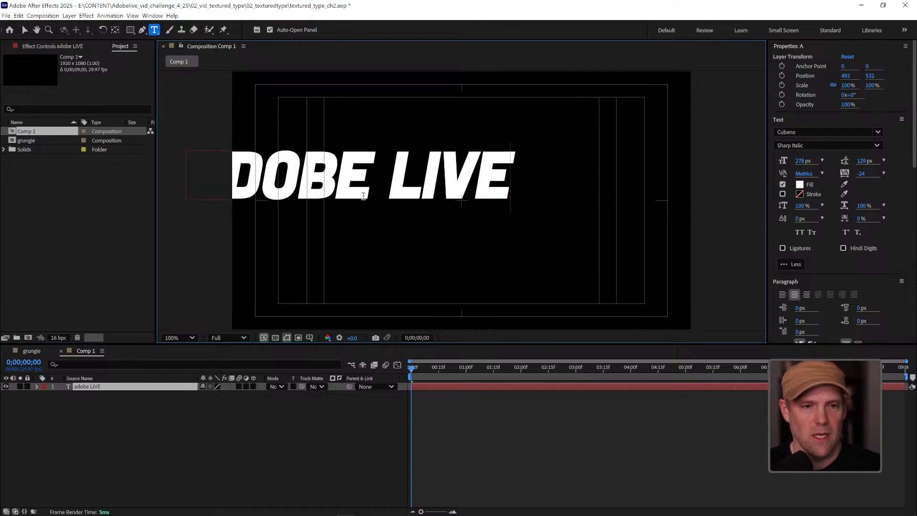
{"action": "left_click", "coordinate": [592, 442]}
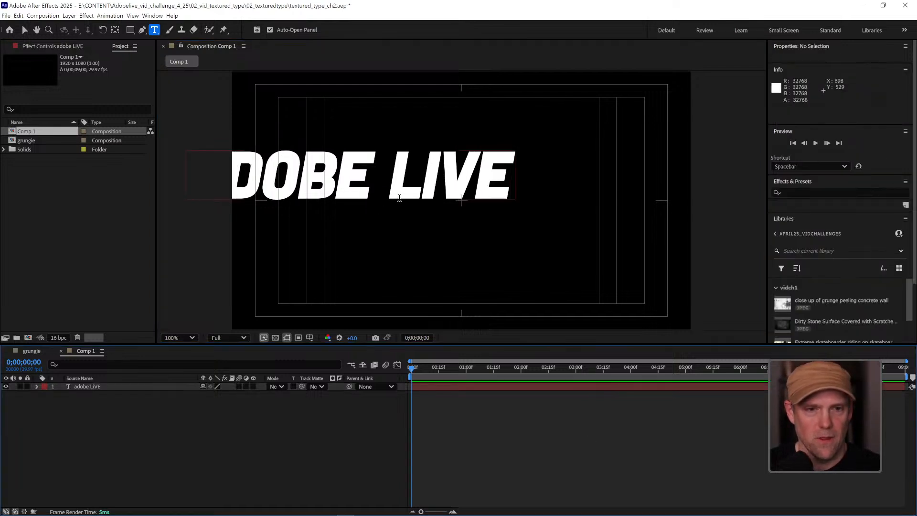
Select the text layer with the Selection tool and switch to the All Panels workspace.
{"action": "key", "text": "v"}
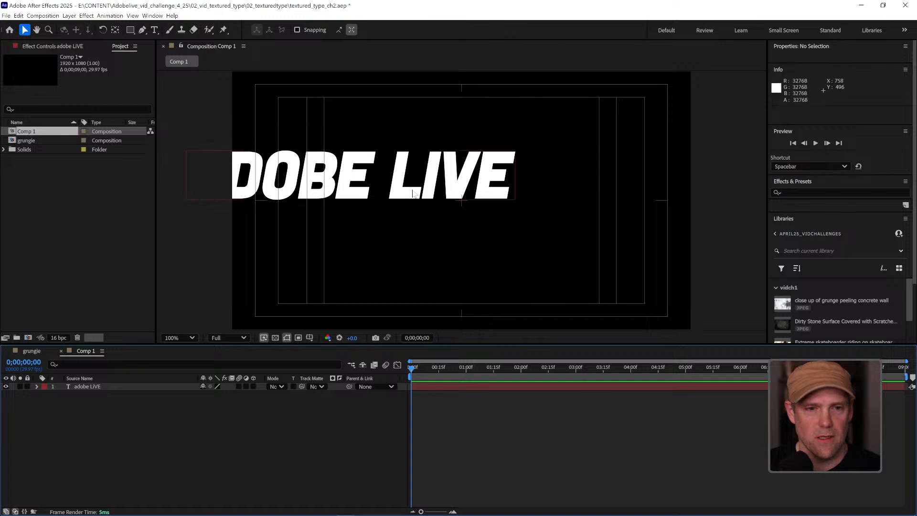
{"action": "left_click", "coordinate": [415, 192]}
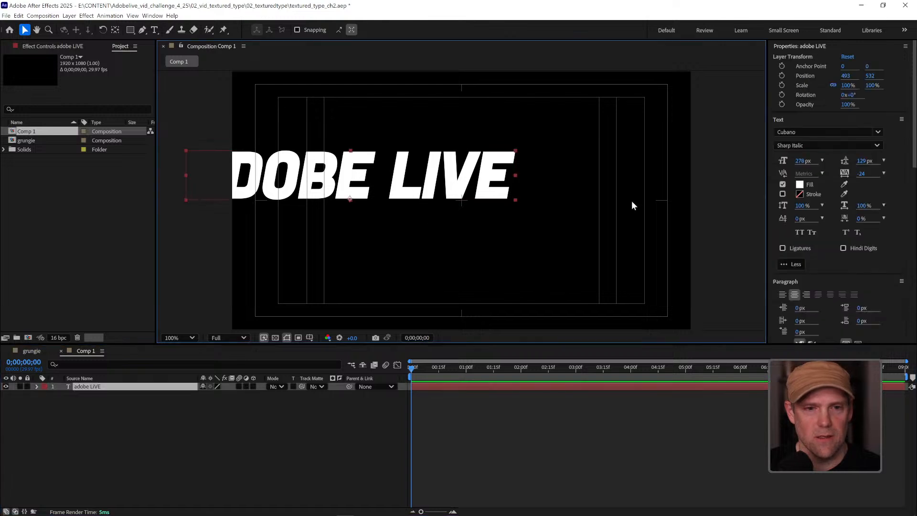
{"action": "left_click", "coordinate": [795, 295]}
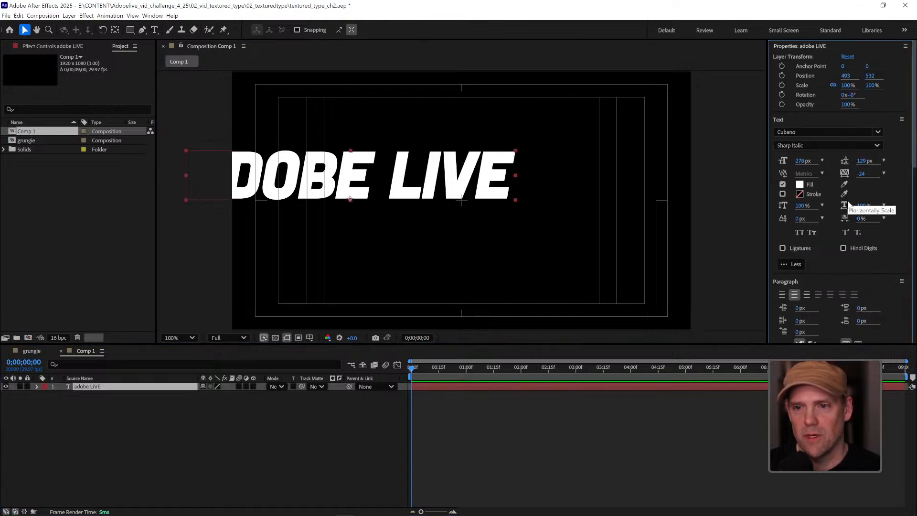
{"action": "left_click", "coordinate": [460, 424]}
{"action": "left_click", "coordinate": [113, 387]}
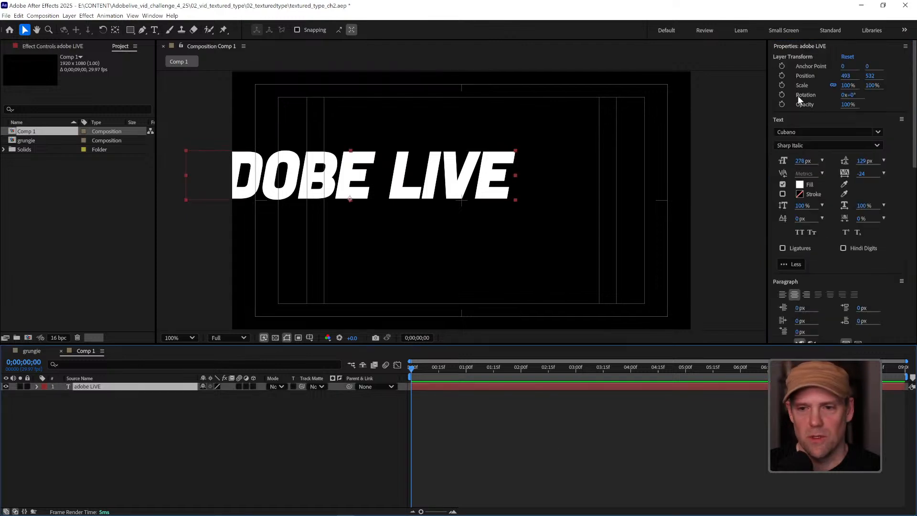
{"action": "left_click", "coordinate": [805, 44]}
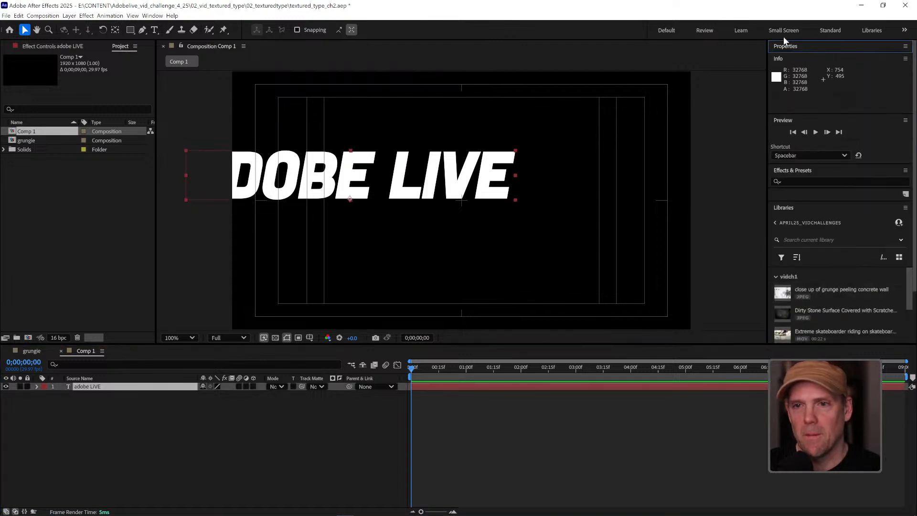
{"action": "left_click", "coordinate": [789, 46]}
{"action": "left_click", "coordinate": [801, 45]}
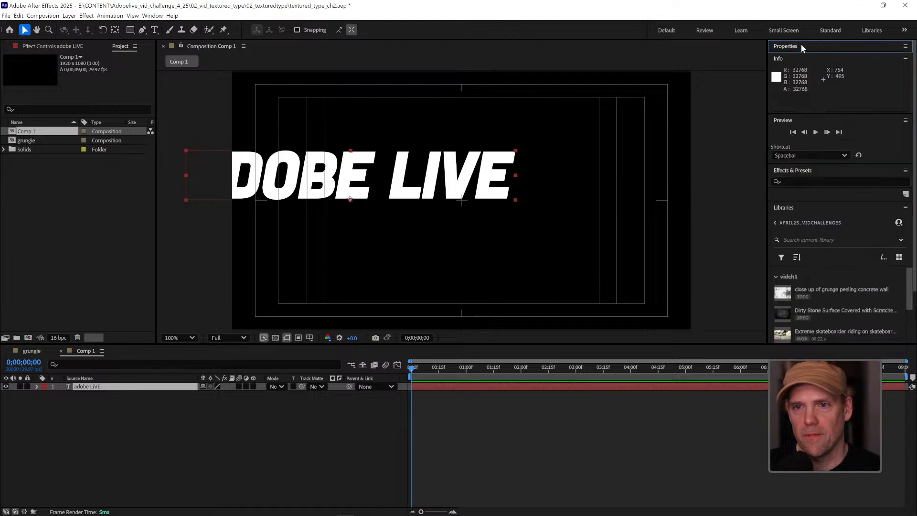
{"action": "left_click", "coordinate": [905, 30]}
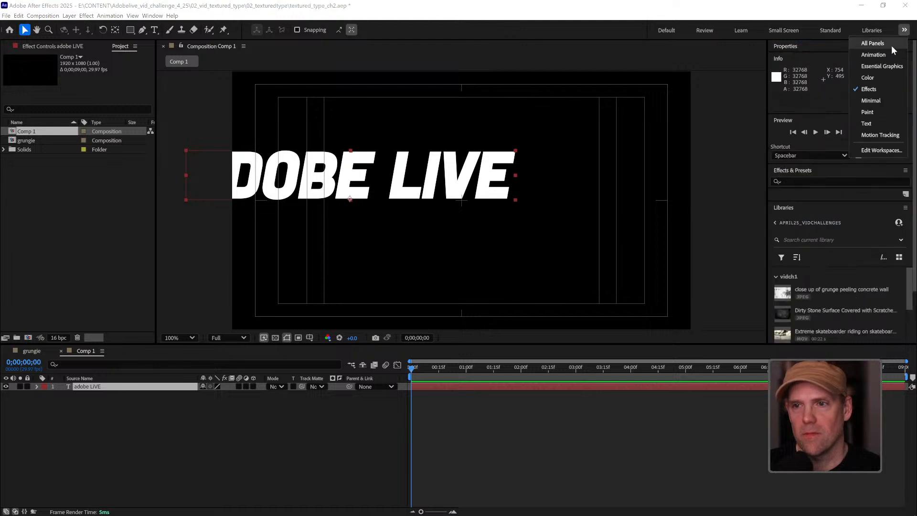
{"action": "left_click", "coordinate": [841, 106]}
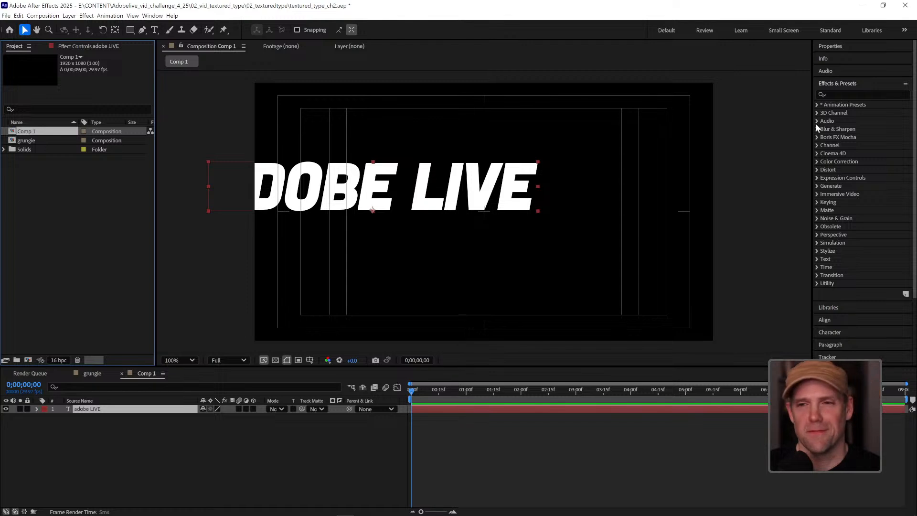
Centre the text layer horizontally and vertically in the composition, and deselect it.
{"action": "left_click", "coordinate": [831, 83]}
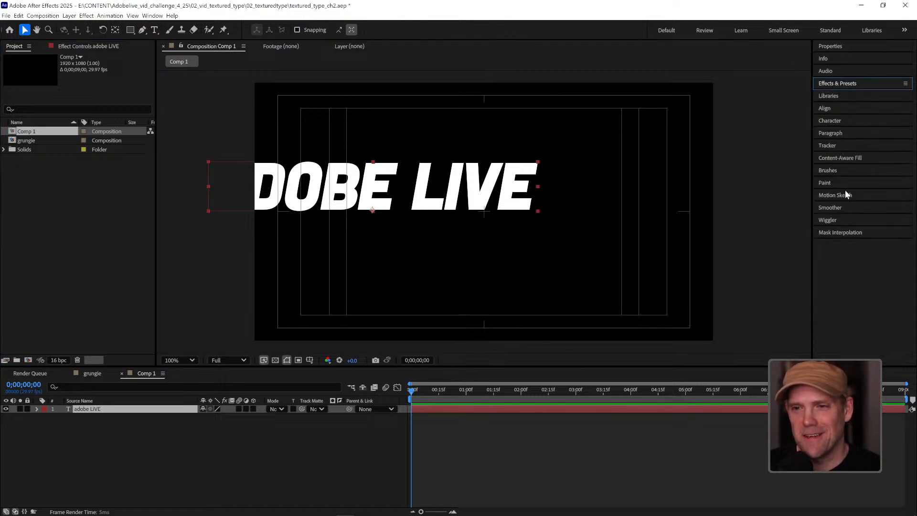
{"action": "left_click", "coordinate": [825, 108]}
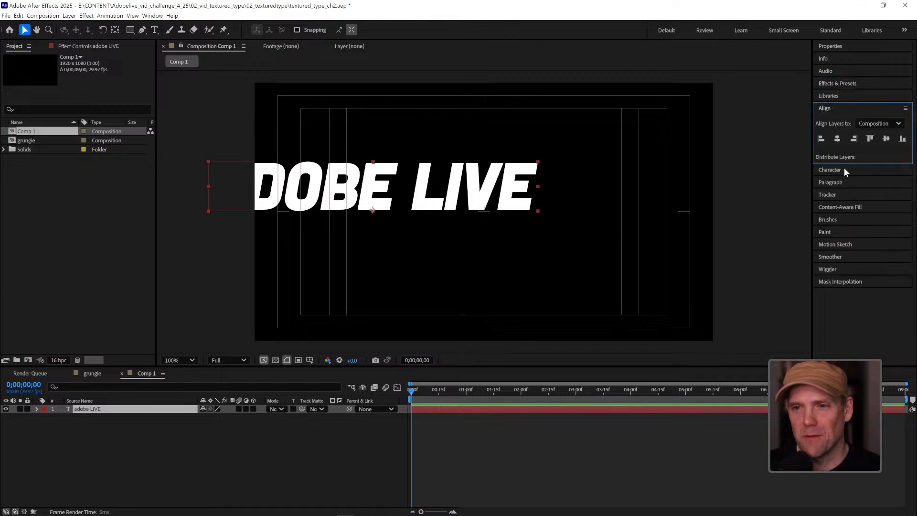
{"action": "left_click", "coordinate": [838, 139]}
{"action": "left_click", "coordinate": [886, 138]}
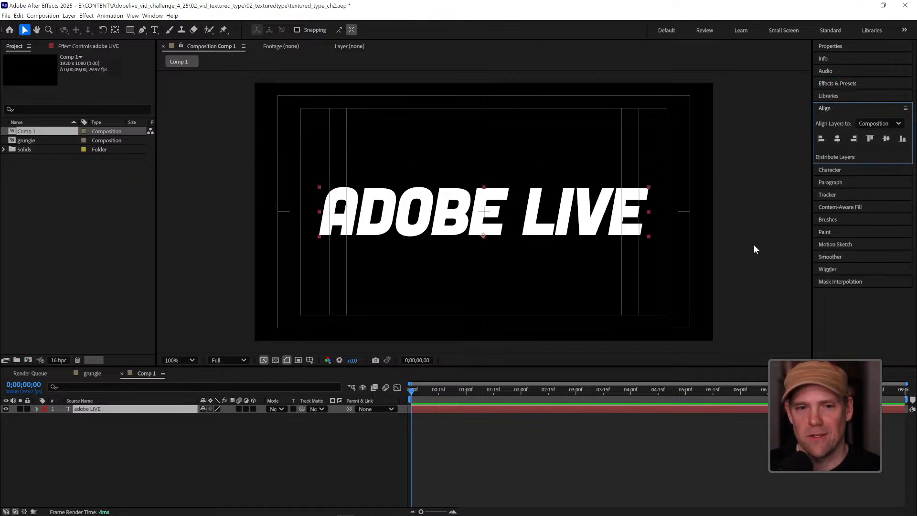
{"action": "left_click", "coordinate": [643, 491]}
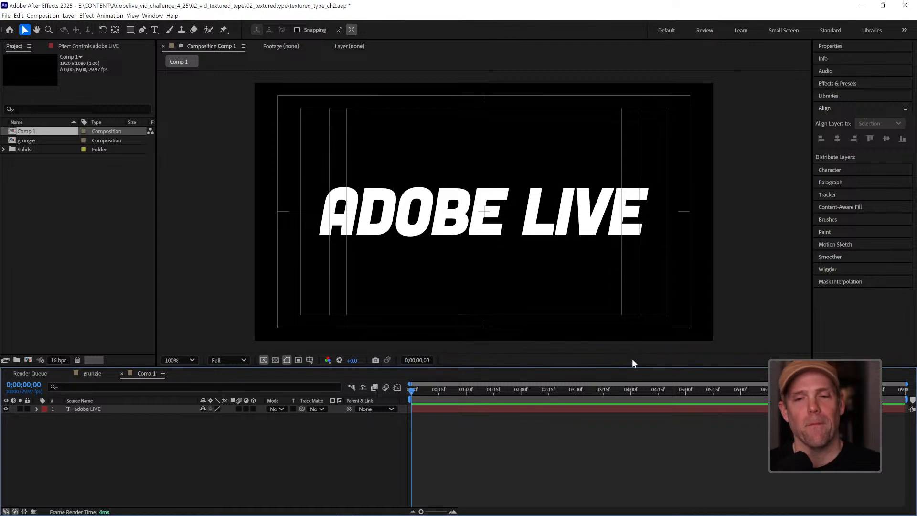
Filter the font list to favourites, apply PF Fuel Decay to the text layer, and look over that font's Adobe Fonts page in the browser.
{"action": "left_click", "coordinate": [829, 46]}
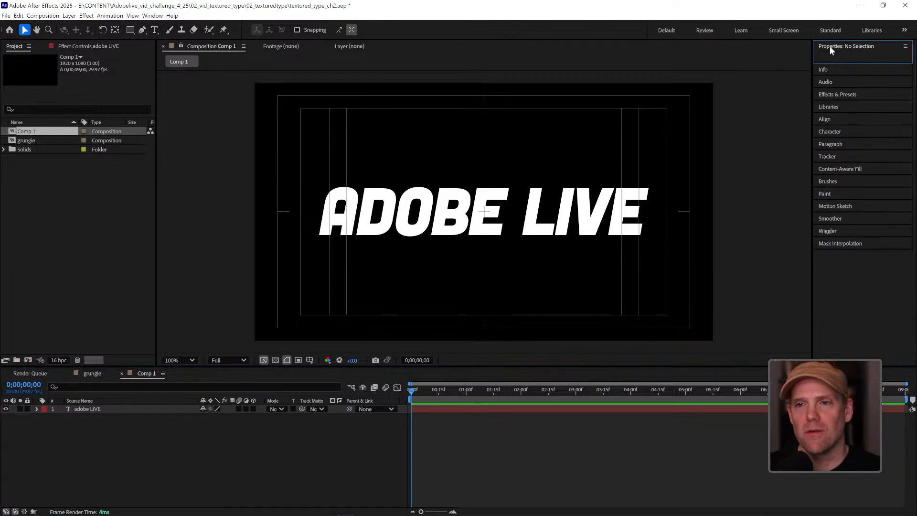
{"action": "left_click", "coordinate": [468, 410]}
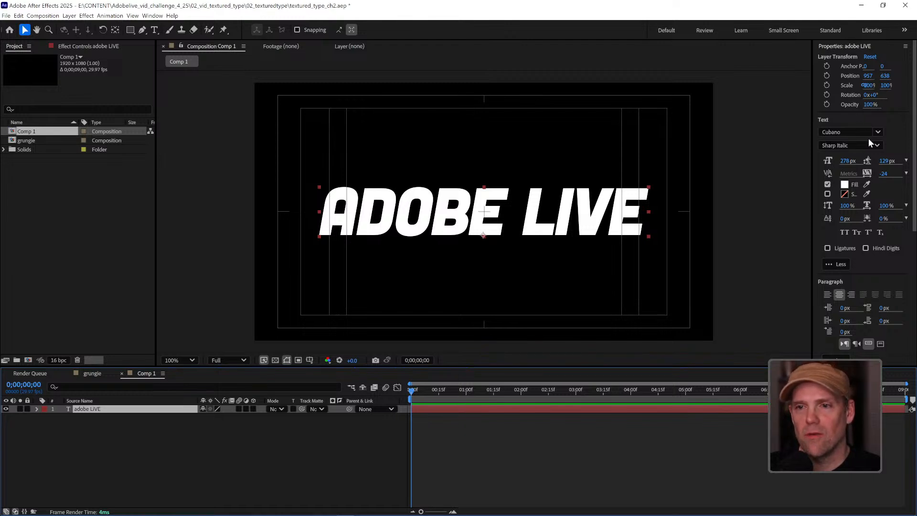
{"action": "left_click", "coordinate": [879, 131]}
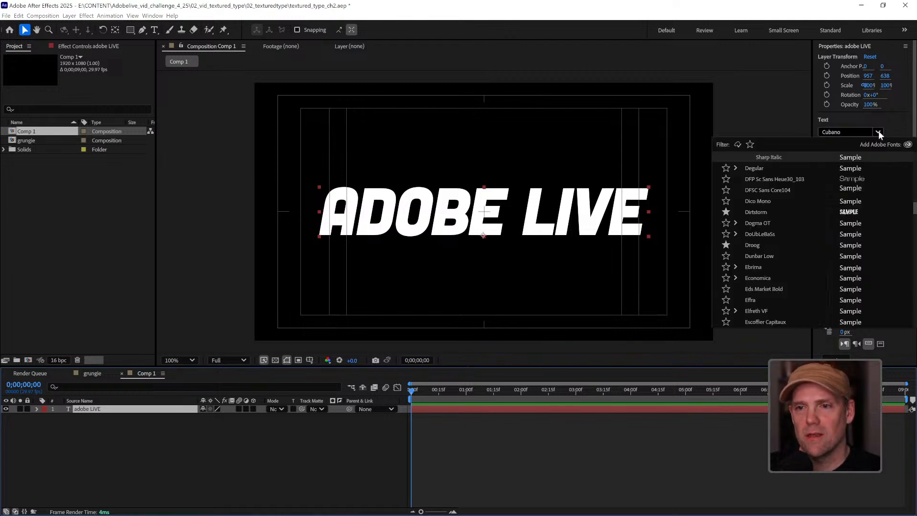
{"action": "left_click", "coordinate": [751, 144]}
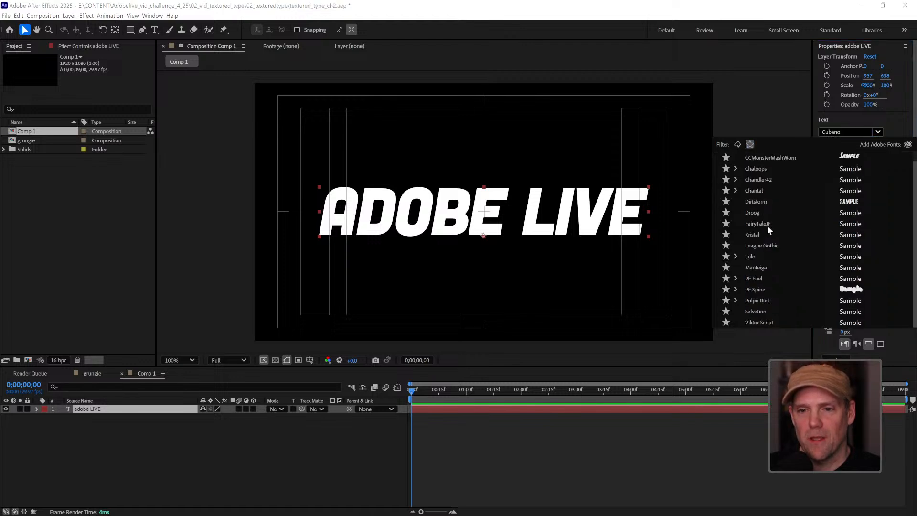
{"action": "left_click", "coordinate": [759, 278]}
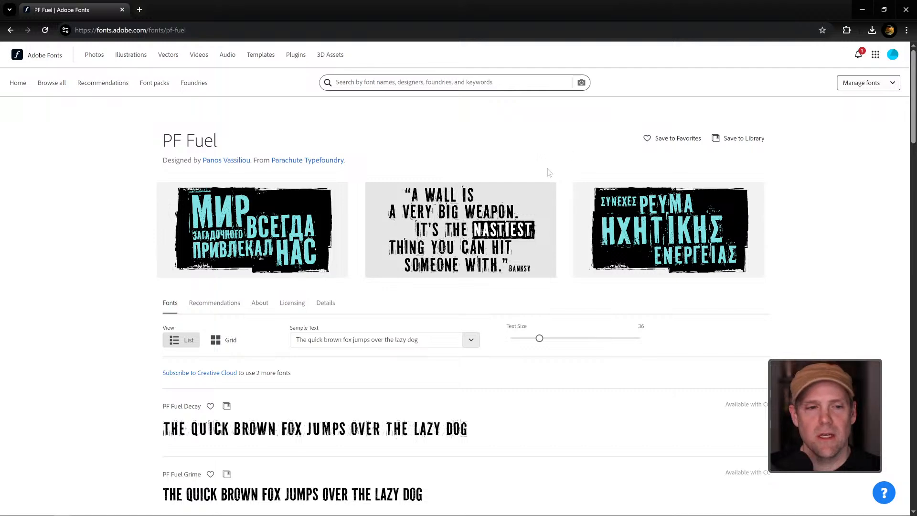
{"action": "scroll", "coordinate": [559, 248], "scroll_direction": "down", "scroll_amount": 2}
{"action": "scroll", "coordinate": [559, 248], "scroll_direction": "up", "scroll_amount": 2}
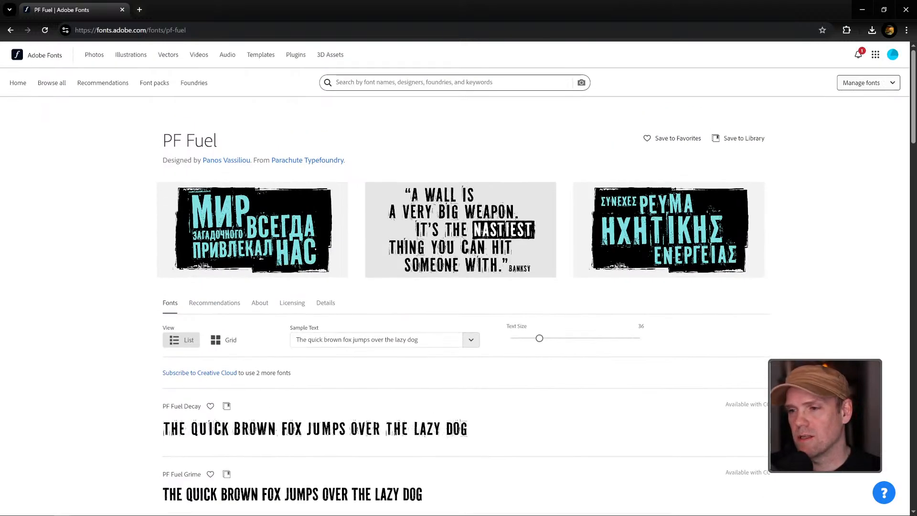
{"action": "left_click", "coordinate": [863, 9]}
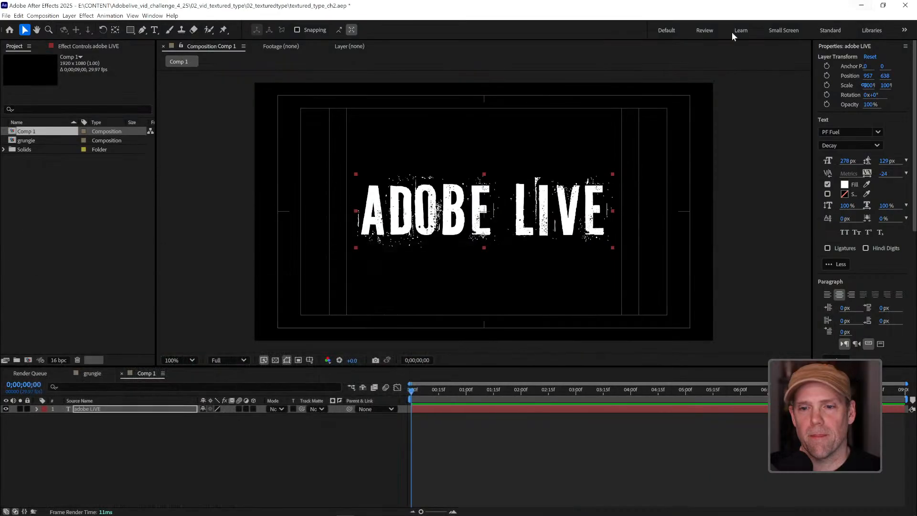
Change the text layer's font to Pulpo Rust 25.
{"action": "left_click", "coordinate": [878, 131]}
{"action": "scroll", "coordinate": [764, 306], "scroll_direction": "down", "scroll_amount": 1}
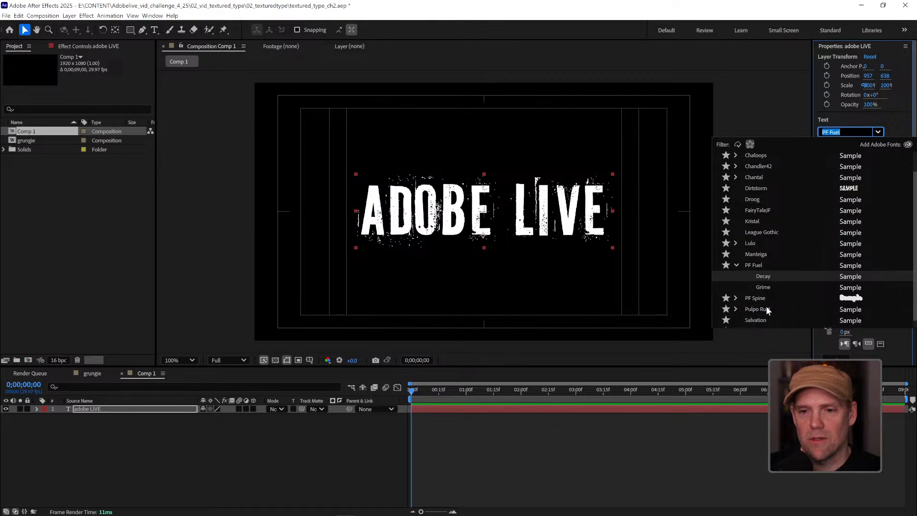
{"action": "left_click", "coordinate": [764, 310]}
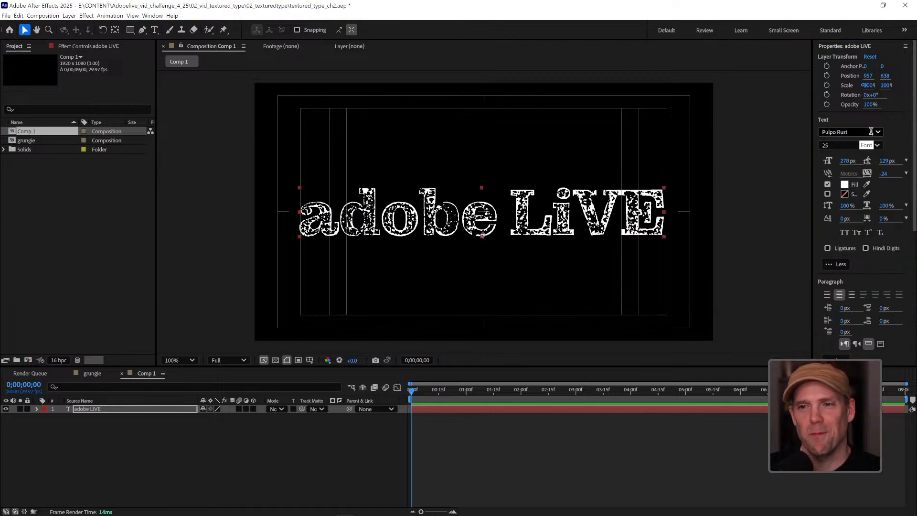
Retype the text layer's title in capitals as "ADOBE LIVE" and deselect it.
{"action": "double_click", "coordinate": [81, 409]}
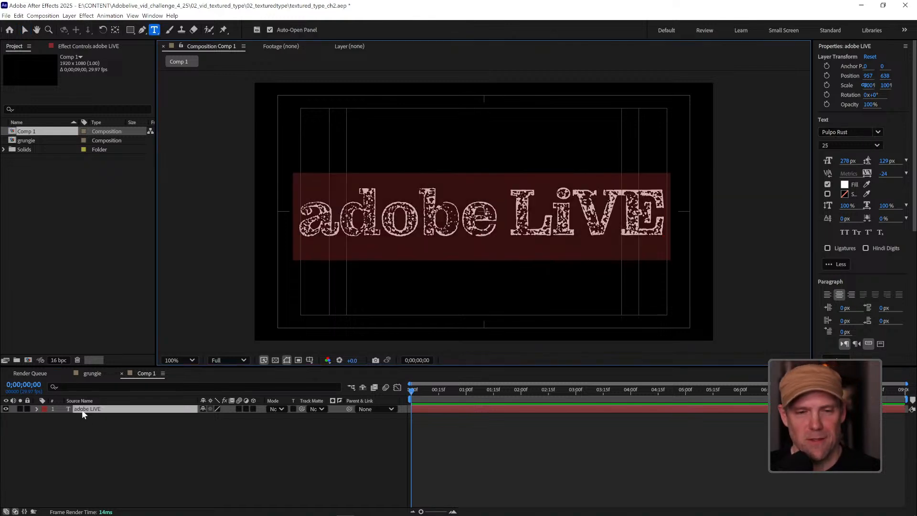
{"action": "type", "text": "a"}
{"action": "key", "text": "BackSpace"}
{"action": "type", "text": "ADOBE LIVE"}
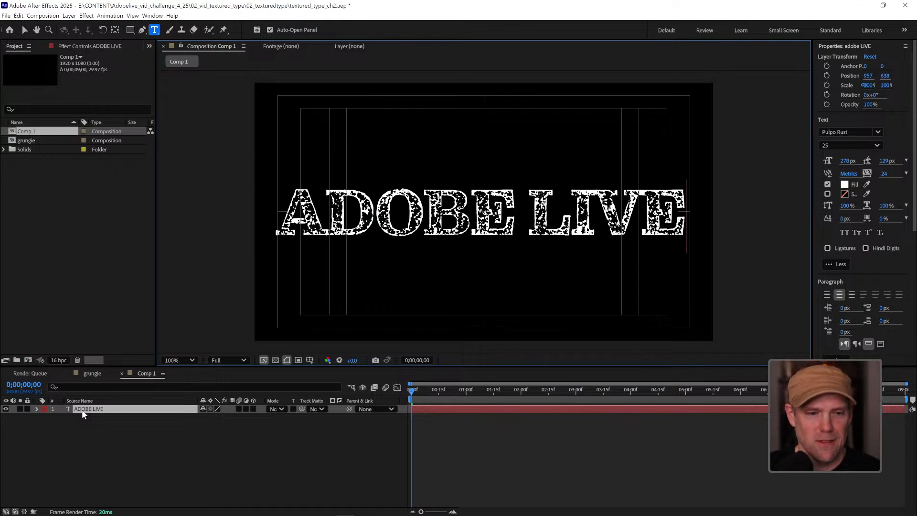
{"action": "left_click", "coordinate": [591, 481]}
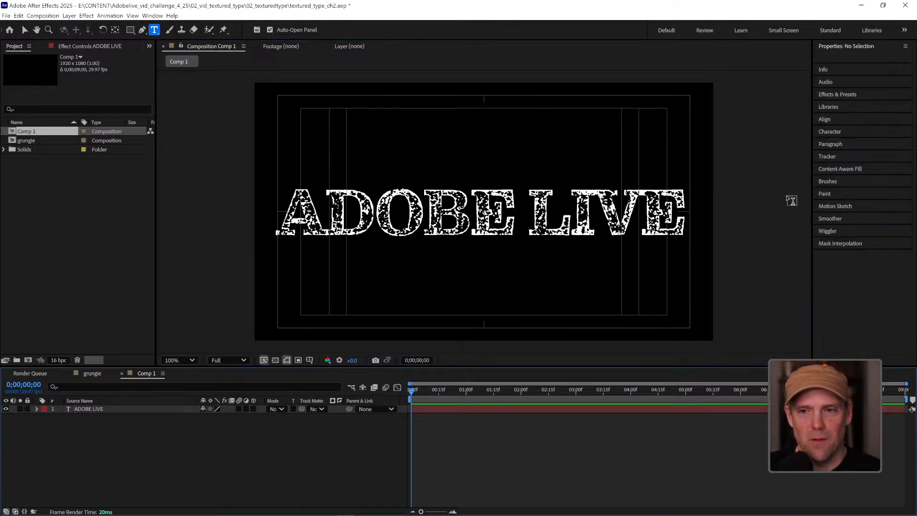
Set the Pulpo Rust font style of the ADOBE LIVE layer to 50 and refresh the composition view.
{"action": "left_click", "coordinate": [160, 410]}
{"action": "left_click", "coordinate": [878, 146]}
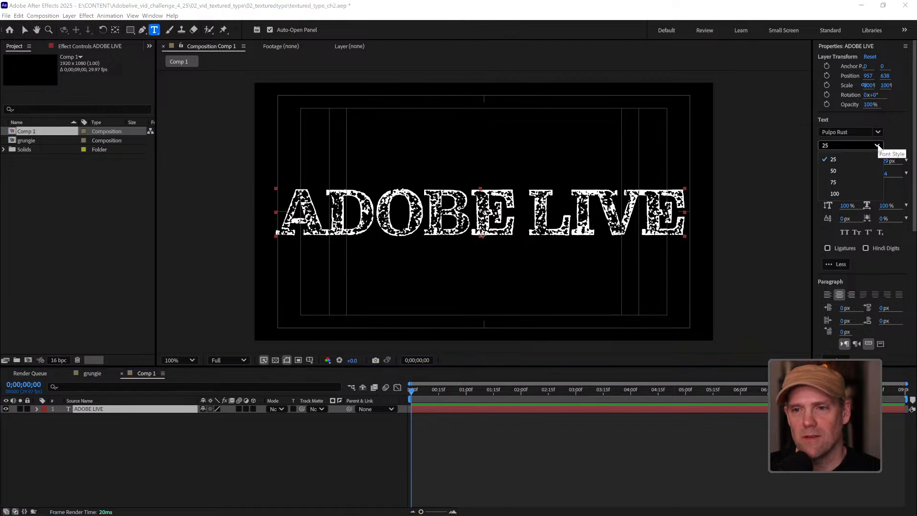
{"action": "left_click", "coordinate": [834, 170]}
{"action": "key", "text": "Caps_Lock"}
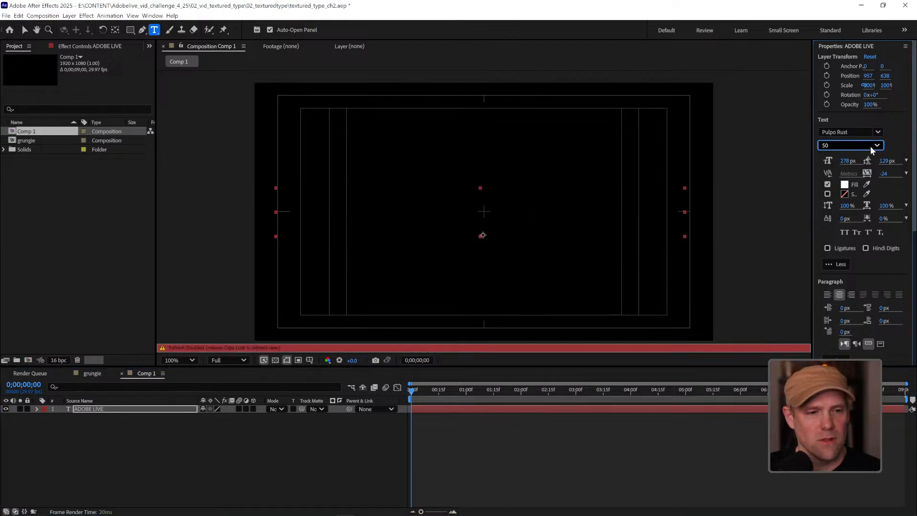
{"action": "key", "text": "Tab"}
{"action": "key", "text": "Caps_Lock"}
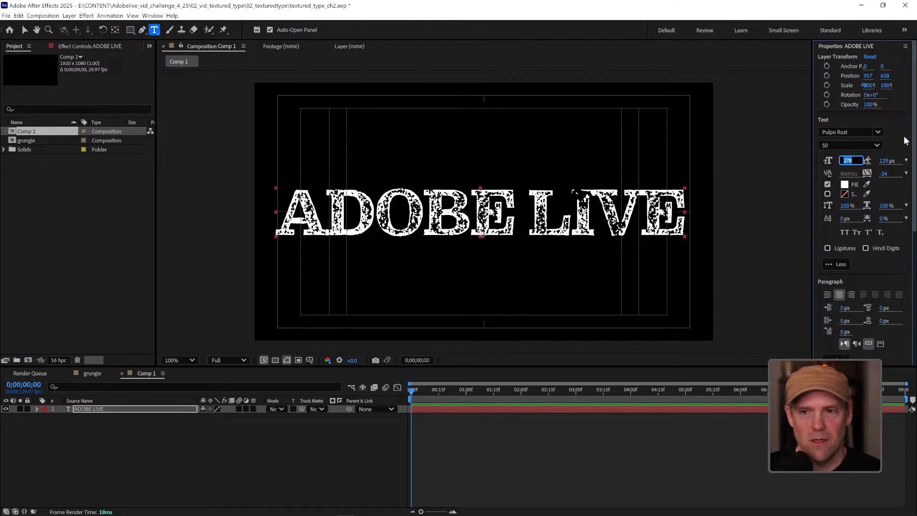
Compare the Pulpo Rust styles 75, 100 and 50 on the title, and set the style back to 25.
{"action": "left_click", "coordinate": [877, 145]}
{"action": "left_click", "coordinate": [852, 182]}
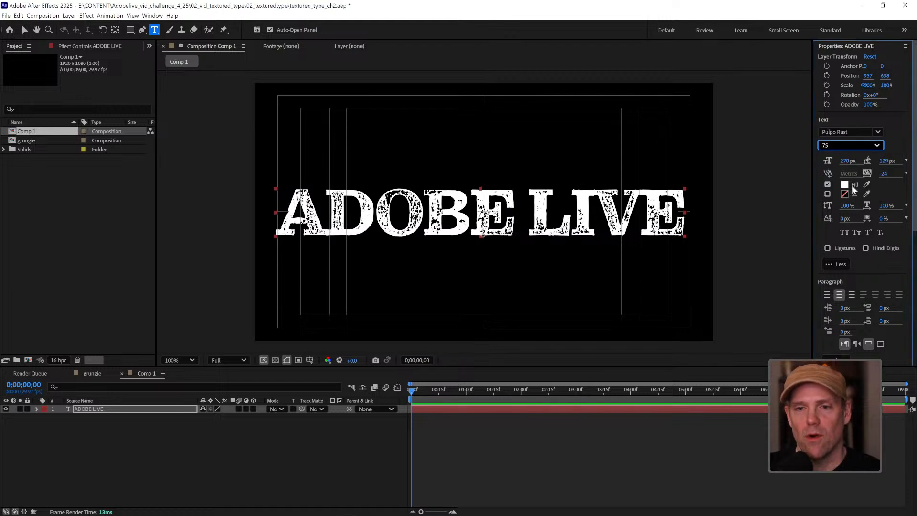
{"action": "left_click", "coordinate": [878, 145]}
{"action": "left_click", "coordinate": [861, 196]}
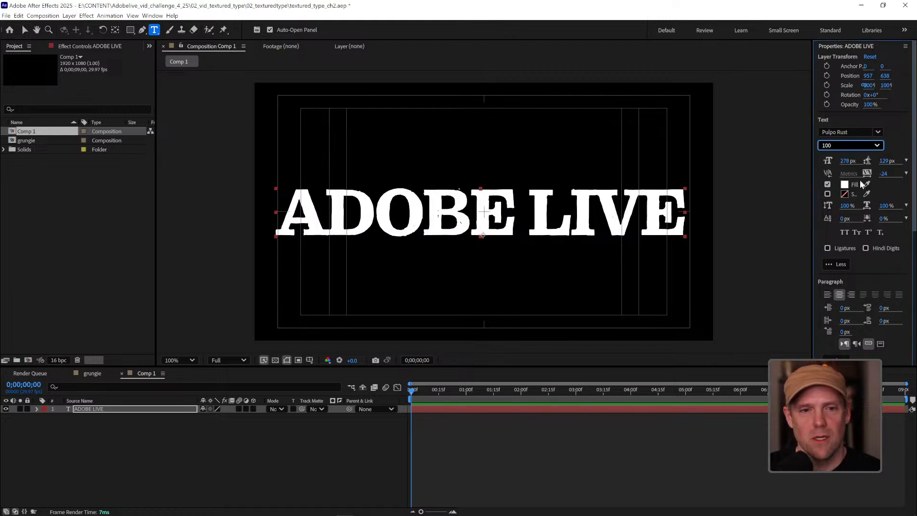
{"action": "left_click", "coordinate": [878, 145]}
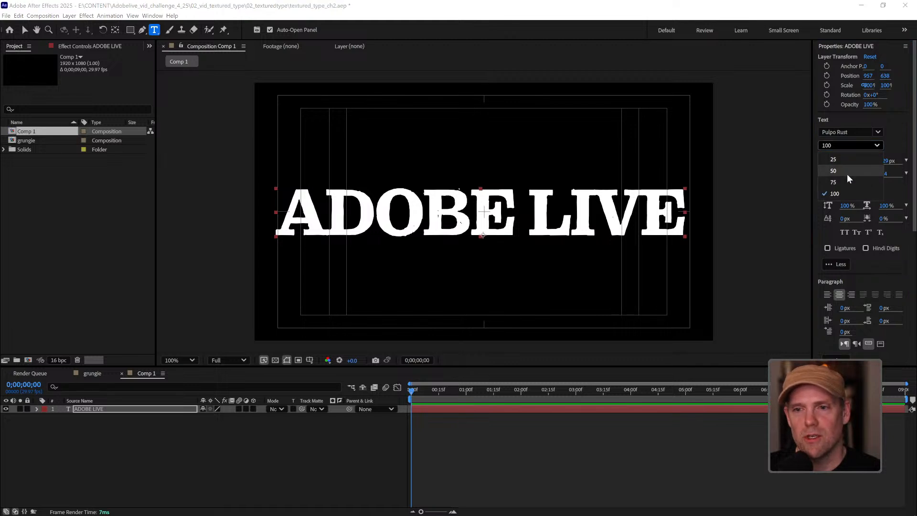
{"action": "left_click", "coordinate": [849, 179]}
{"action": "left_click", "coordinate": [877, 146]}
{"action": "left_click", "coordinate": [840, 159]}
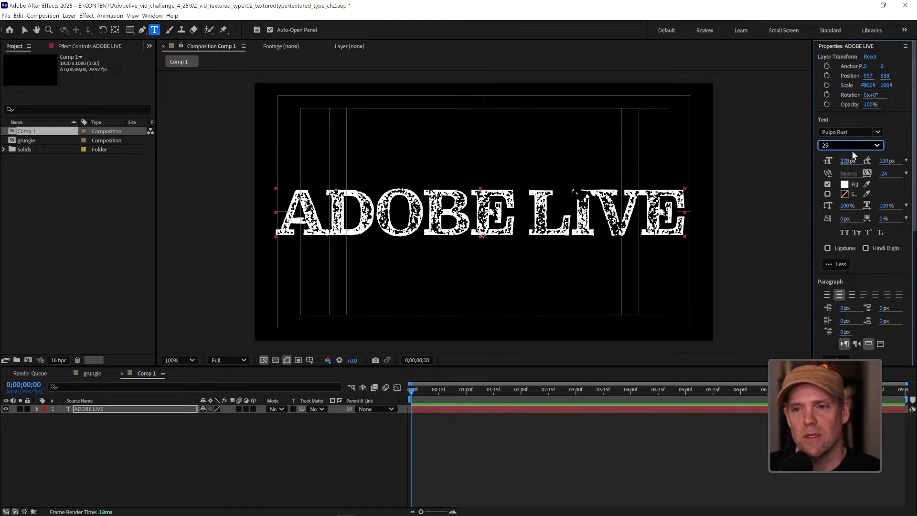
Try the Salvation font on the title, change it to PF Fuel Decay, and deselect the layer.
{"action": "left_click", "coordinate": [878, 133]}
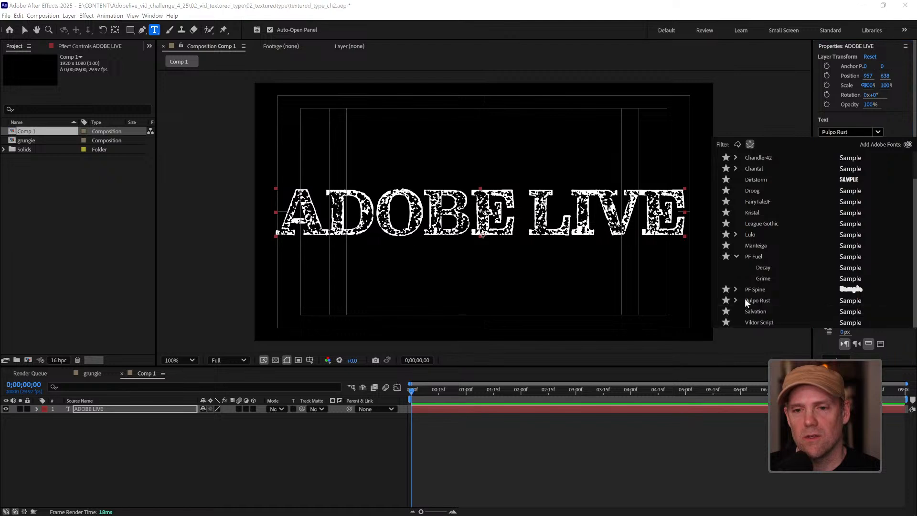
{"action": "left_click", "coordinate": [756, 311]}
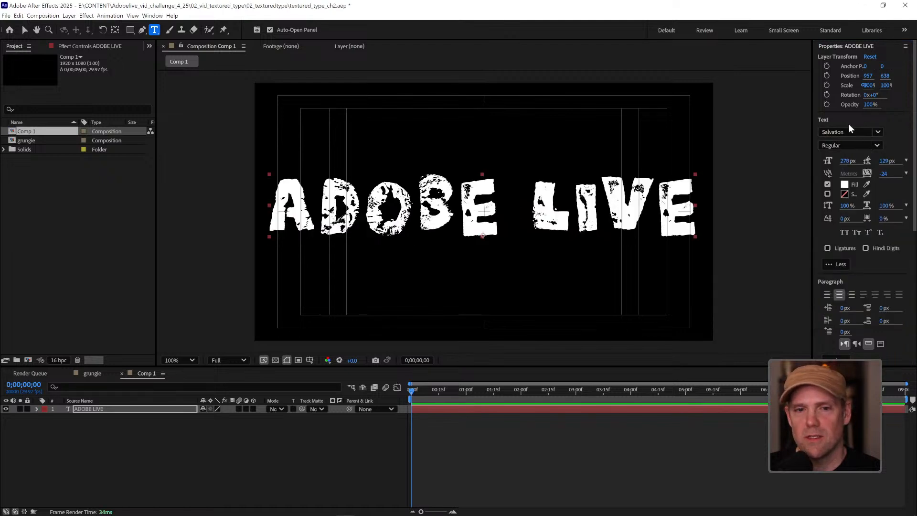
{"action": "left_click", "coordinate": [878, 132]}
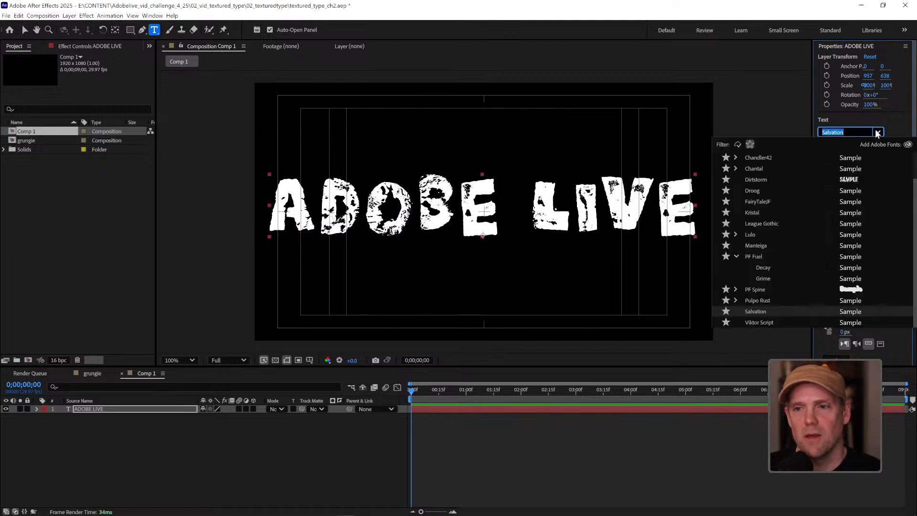
{"action": "left_click", "coordinate": [765, 267]}
{"action": "left_click", "coordinate": [517, 452]}
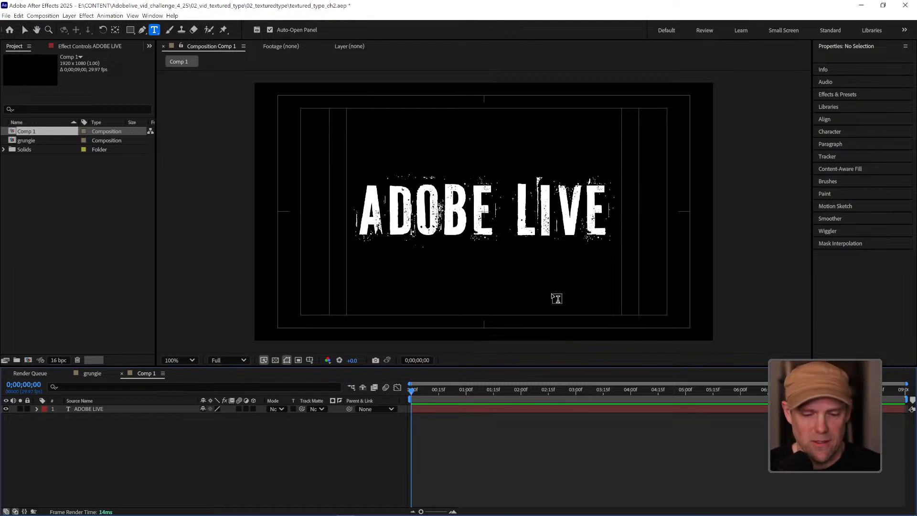
Scale the ADOBE LIVE title up to about 126% and reposition it near the frame's centre, at about 945, 661.
{"action": "key", "text": "v"}
{"action": "left_click", "coordinate": [497, 410]}
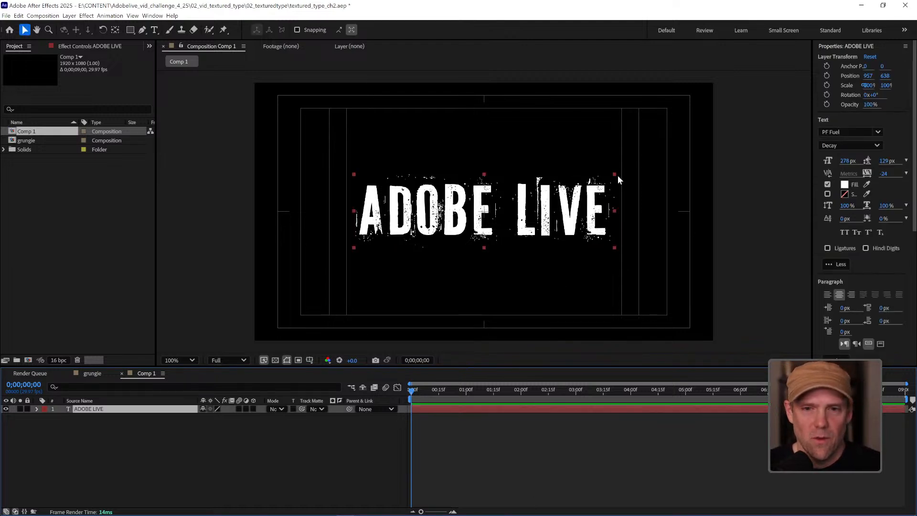
{"action": "left_click_drag", "start_coordinate": [616, 173], "coordinate": [649, 159]}
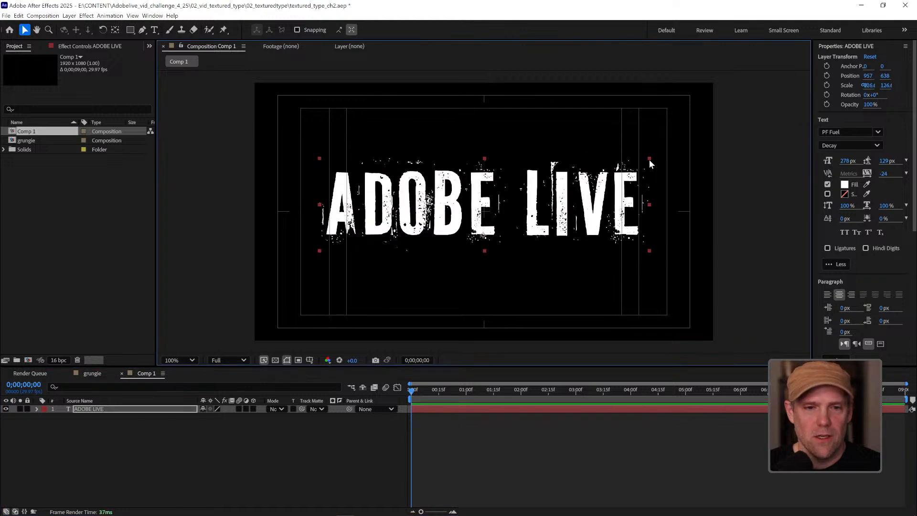
{"action": "left_click_drag", "start_coordinate": [598, 214], "coordinate": [592, 226]}
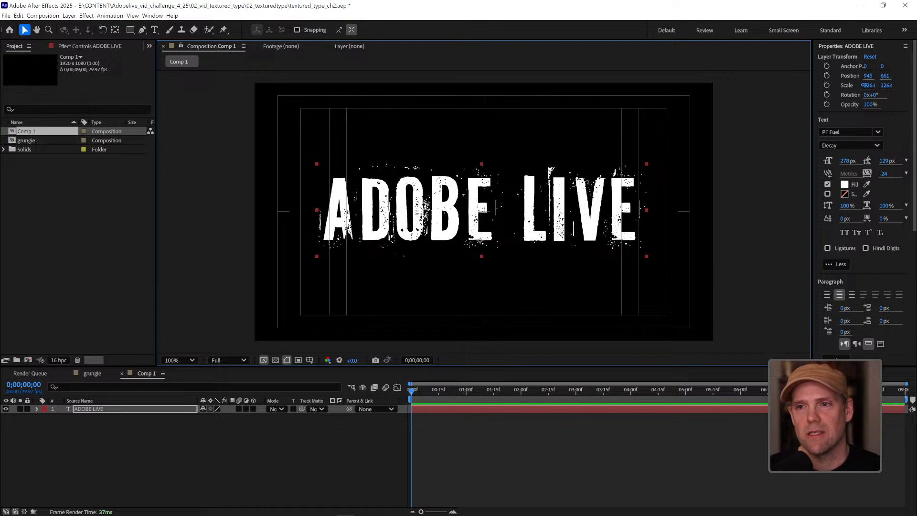
Add the Dirty Stone Surface image from the APRIL25_VIDCHALLENGES library to the composition and place it below the text layer.
{"action": "left_click", "coordinate": [853, 47]}
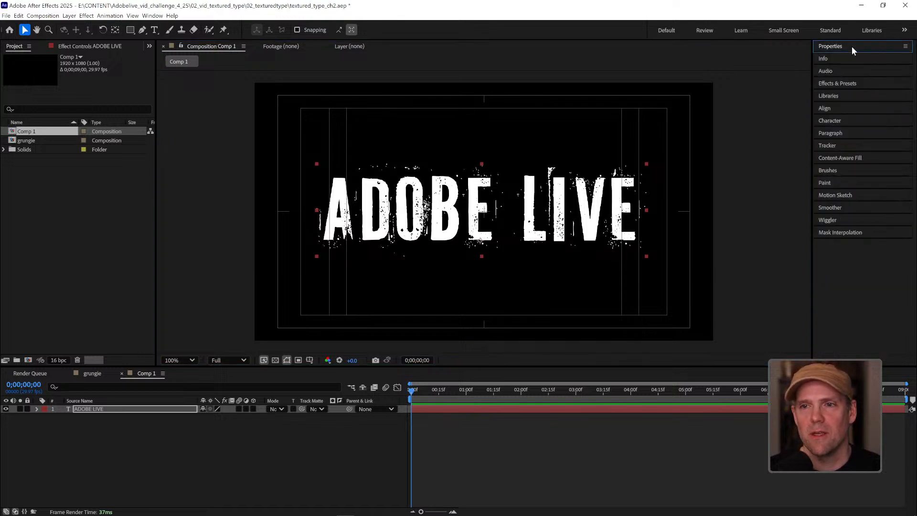
{"action": "left_click", "coordinate": [837, 94]}
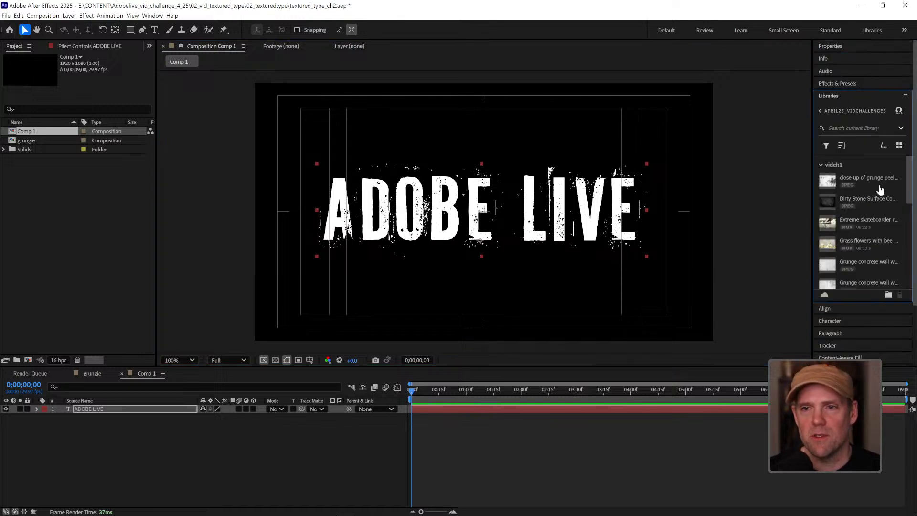
{"action": "left_click_drag", "start_coordinate": [827, 204], "coordinate": [491, 254]}
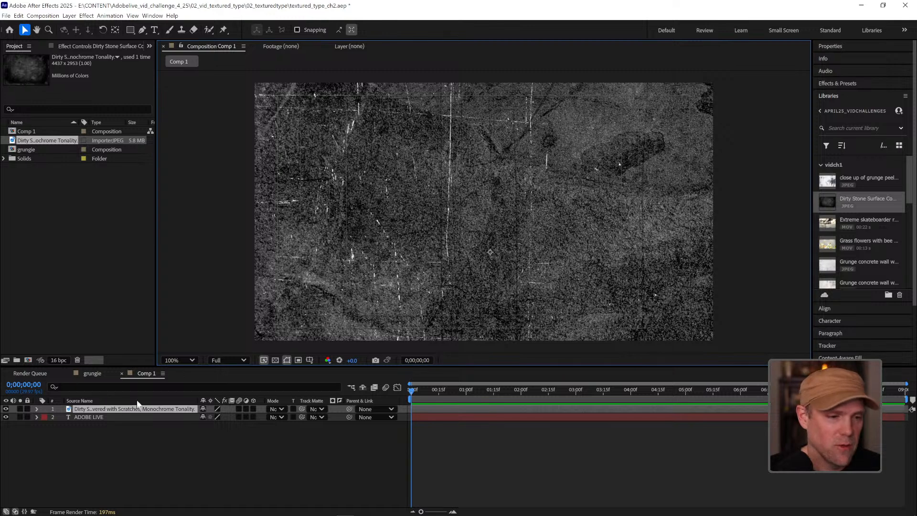
{"action": "left_click_drag", "start_coordinate": [138, 412], "coordinate": [137, 427]}
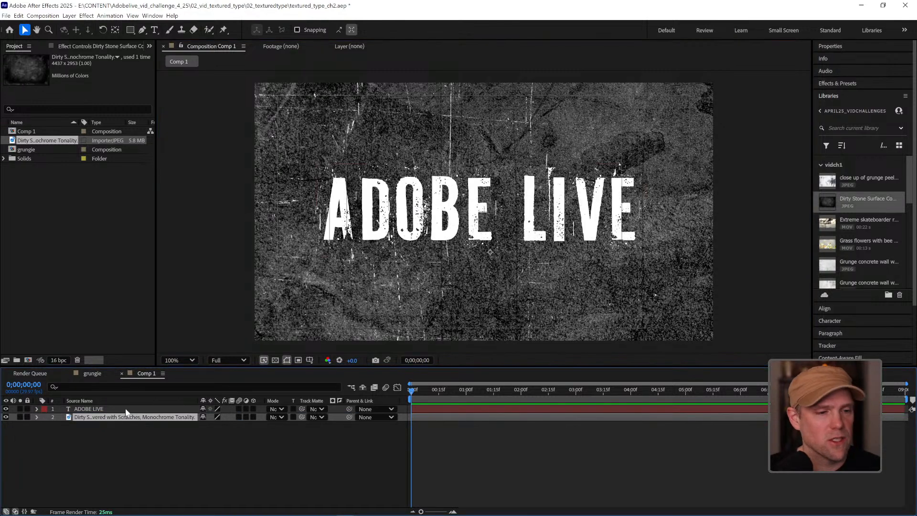
Lower the opacity of the Dirty Stone Surface background layer to 45% and deselect it.
{"action": "key", "text": "t"}
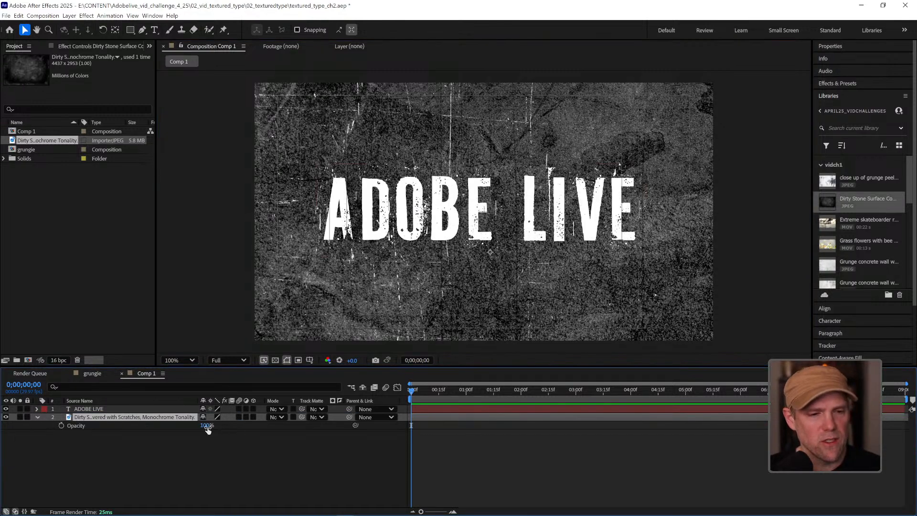
{"action": "left_click_drag", "start_coordinate": [208, 427], "coordinate": [180, 430]}
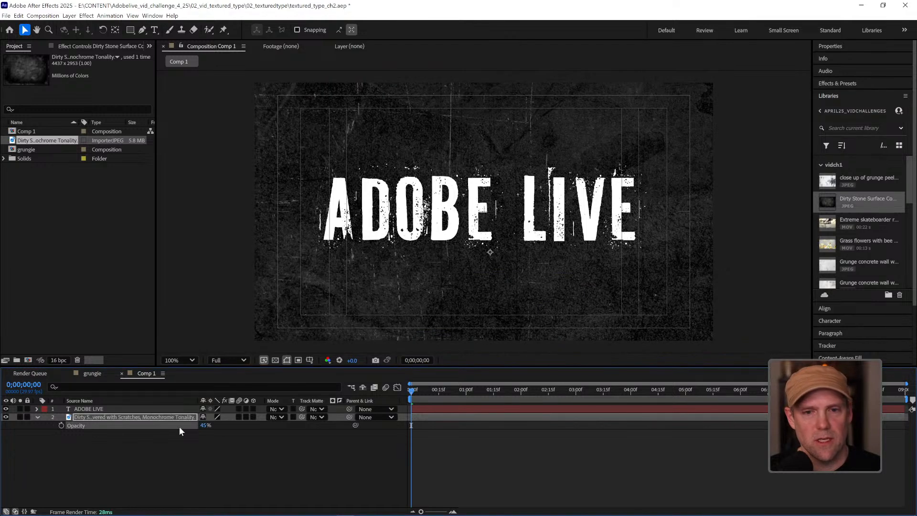
{"action": "left_click", "coordinate": [355, 433]}
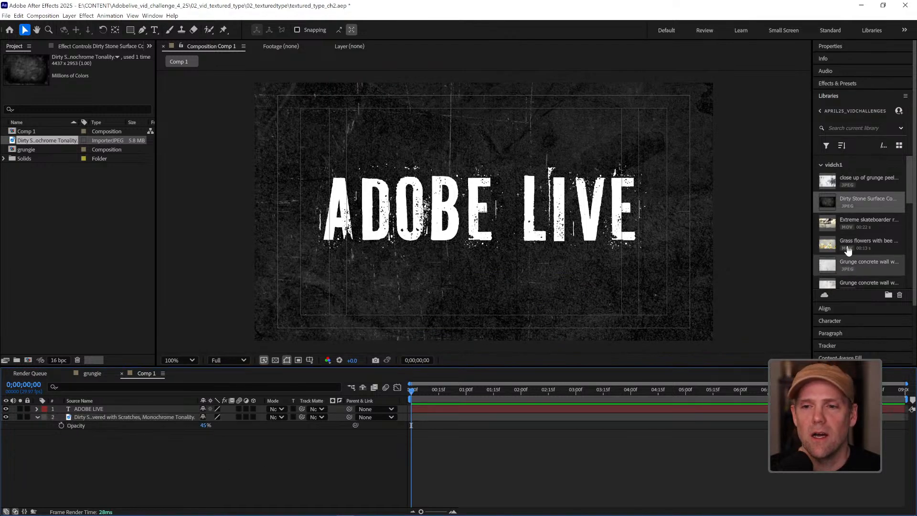
Add the white and grey Grunge concrete wall image from the library as the composition's top layer.
{"action": "scroll", "coordinate": [870, 248], "scroll_direction": "down", "scroll_amount": 1}
{"action": "scroll", "coordinate": [875, 271], "scroll_direction": "down", "scroll_amount": 1}
{"action": "left_click_drag", "start_coordinate": [833, 241], "coordinate": [430, 234]}
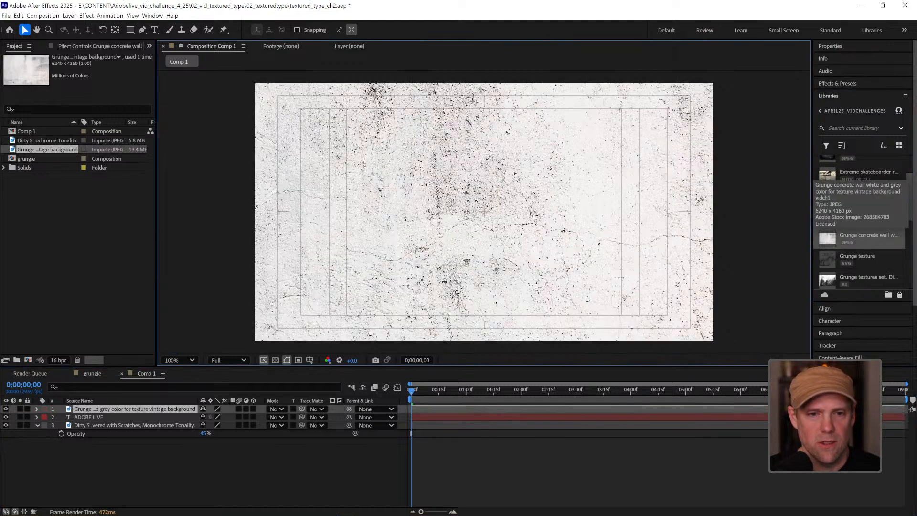
Use the Grunge concrete wall layer as the track matte of the ADOBE LIVE text layer.
{"action": "key", "text": "."}
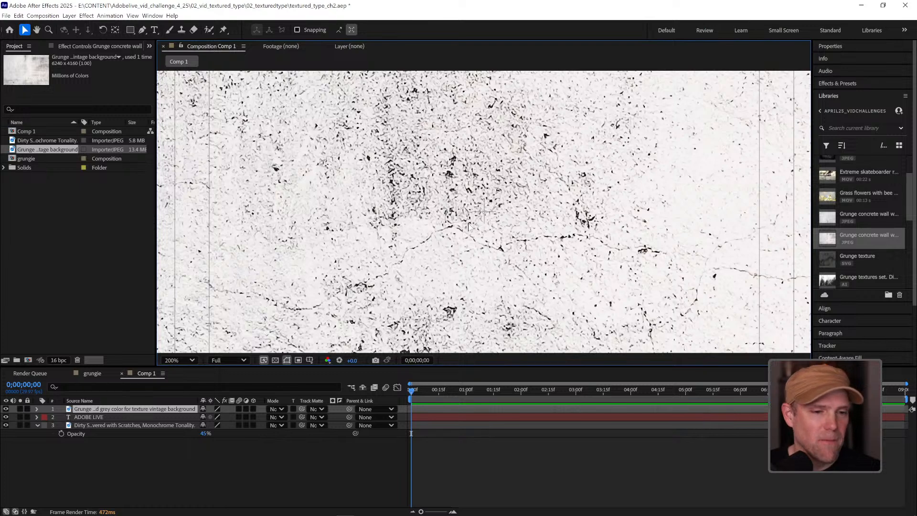
{"action": "left_click", "coordinate": [157, 417]}
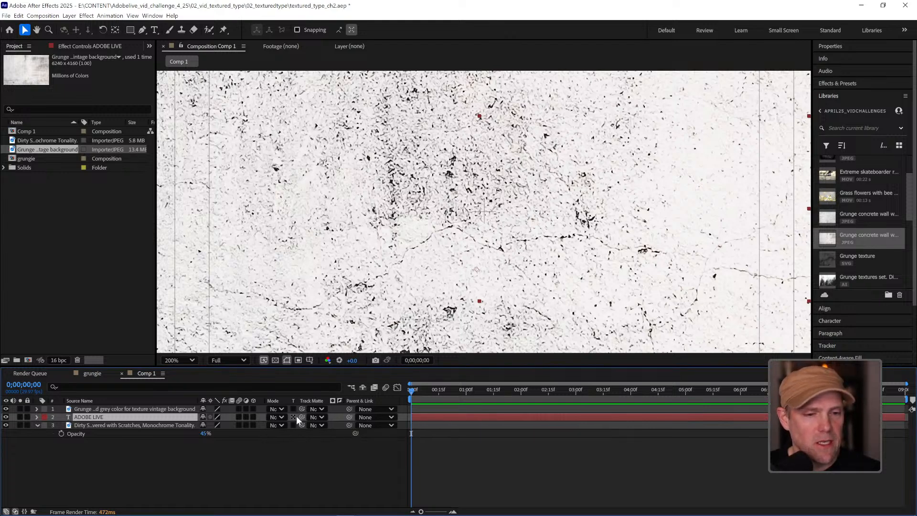
{"action": "left_click_drag", "start_coordinate": [302, 417], "coordinate": [133, 411]}
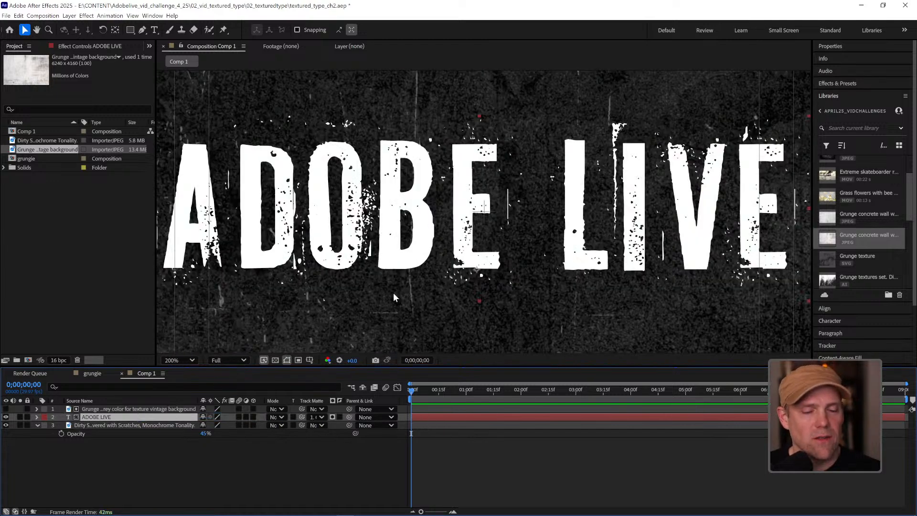
Show the Grunge concrete wall matte layer to examine its light and dark areas, and hide it again.
{"action": "left_click", "coordinate": [148, 407]}
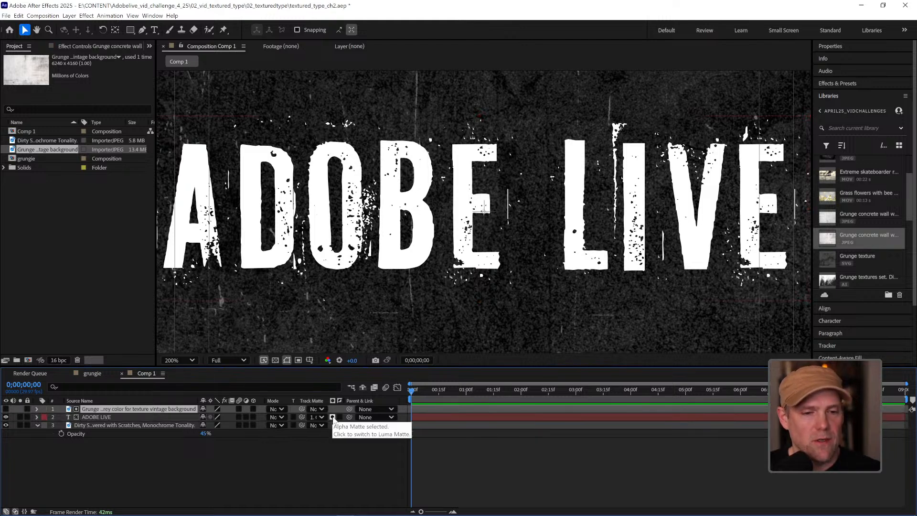
{"action": "left_click", "coordinate": [6, 409]}
{"action": "key", "text": "comma"}
{"action": "key", "text": "comma"}
{"action": "key", "text": "period"}
{"action": "key", "text": "period"}
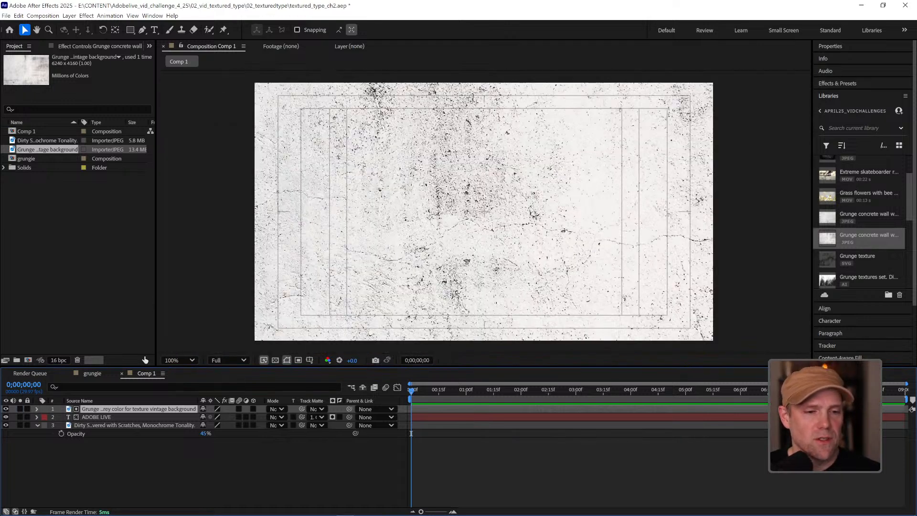
{"action": "left_click", "coordinate": [6, 409]}
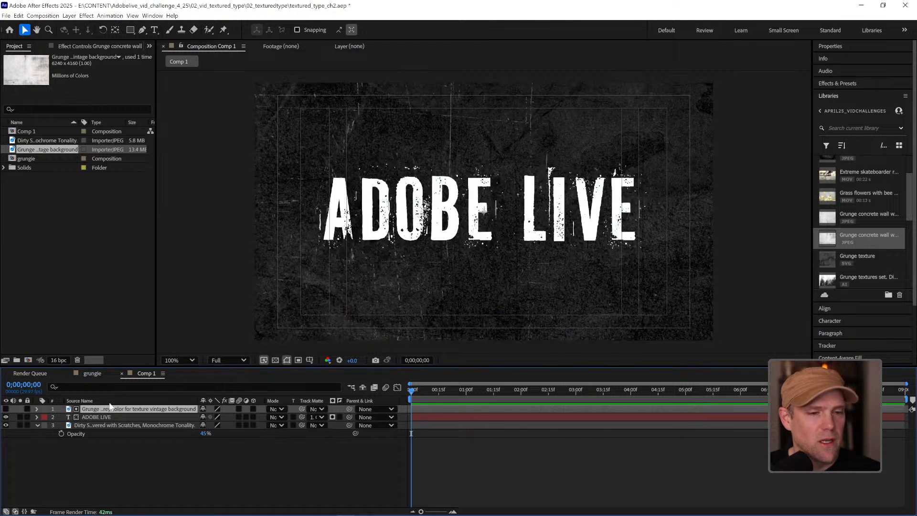
Switch the ADOBE LIVE layer's track matte from alpha to luma, and try shifting the concrete texture across the letters.
{"action": "left_click", "coordinate": [333, 417]}
{"action": "key", "text": "period"}
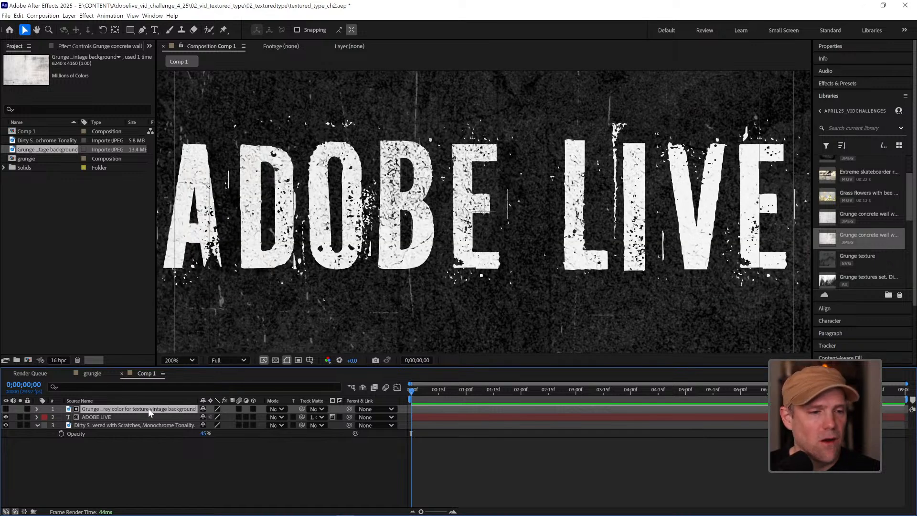
{"action": "left_click_drag", "start_coordinate": [492, 227], "coordinate": [523, 226]}
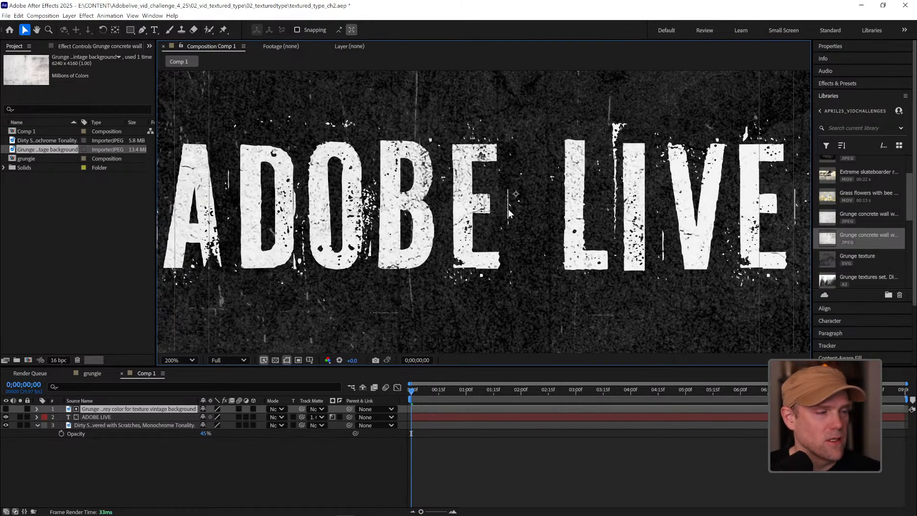
Show the Grunge concrete wall layer and apply the Curves effect from Color Correction to it.
{"action": "left_click", "coordinate": [836, 94]}
{"action": "left_click", "coordinate": [847, 82]}
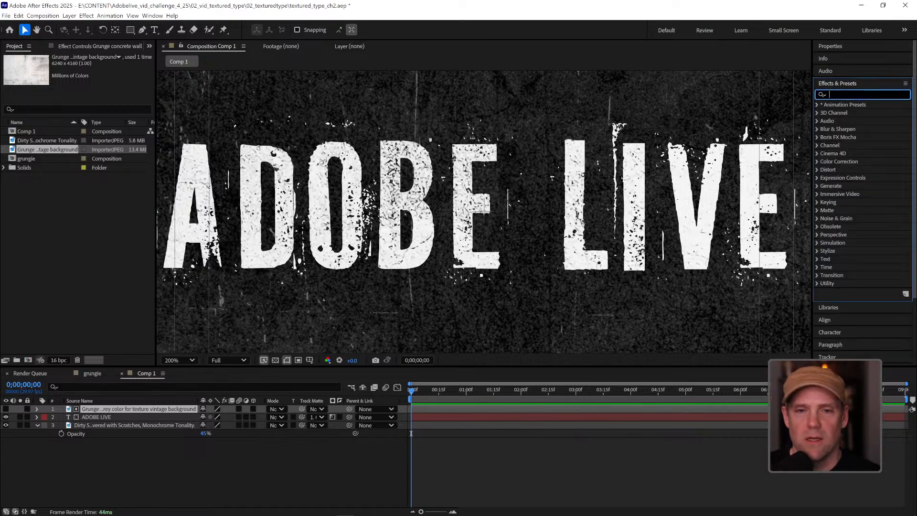
{"action": "left_click", "coordinate": [6, 409]}
{"action": "left_click", "coordinate": [836, 95]}
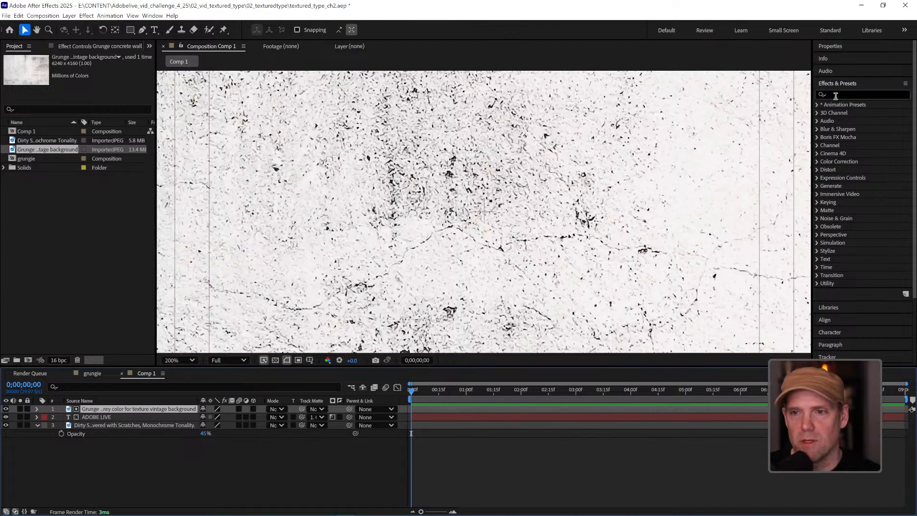
{"action": "type", "text": "cru"}
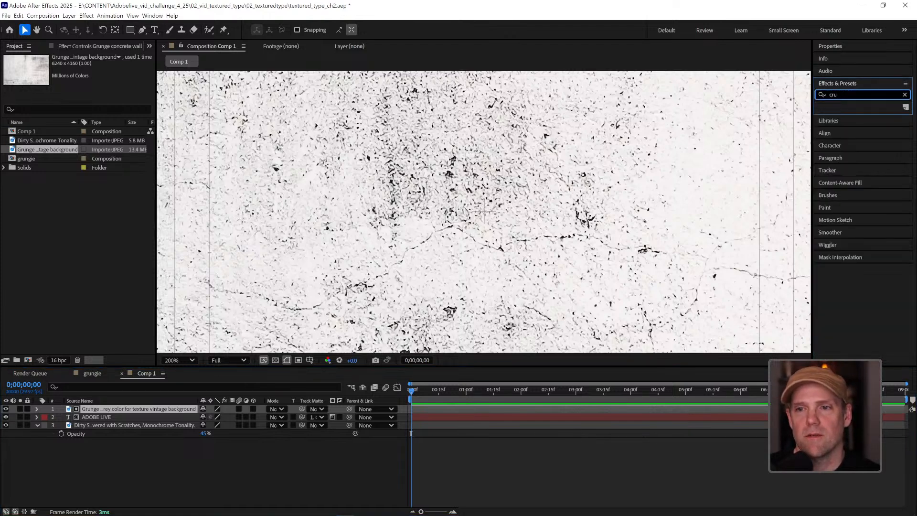
{"action": "key", "text": "BackSpace"}
{"action": "key", "text": "BackSpace"}
{"action": "type", "text": "urves"}
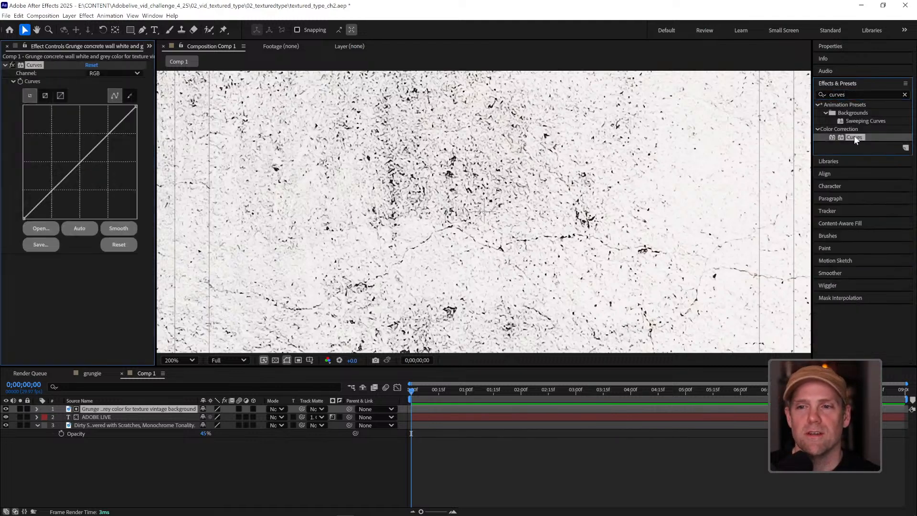
{"action": "double_click", "coordinate": [854, 137]}
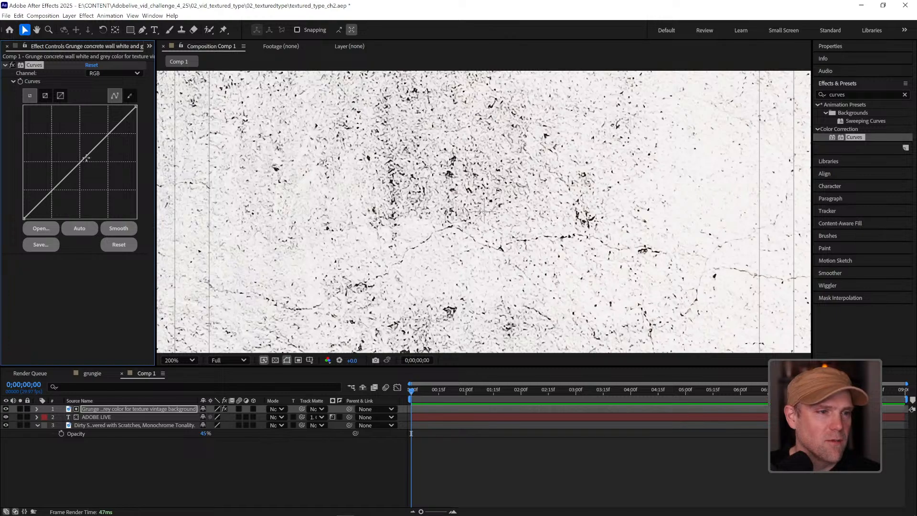
Shape the RGB curve into a steep rise near the highlights for a high-contrast concrete texture, and hide the matte layer again.
{"action": "left_click_drag", "start_coordinate": [87, 158], "coordinate": [121, 194]}
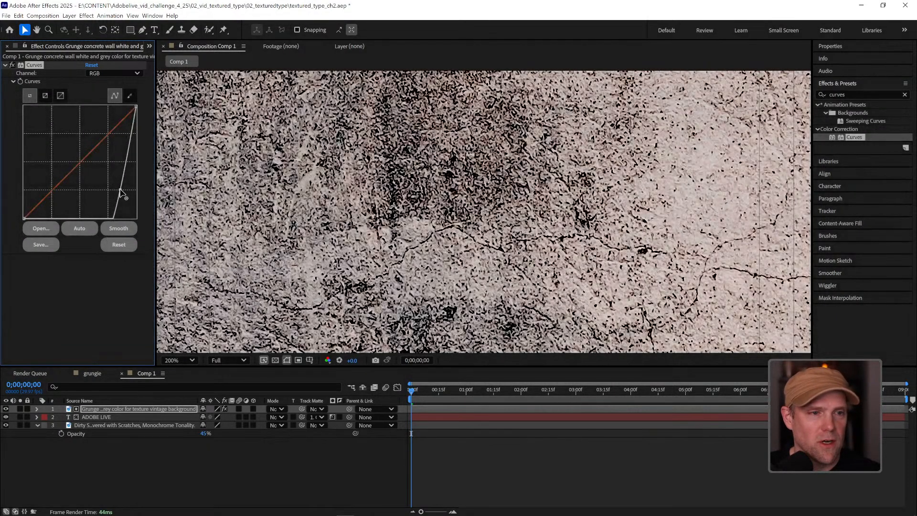
{"action": "left_click_drag", "start_coordinate": [134, 118], "coordinate": [128, 120]}
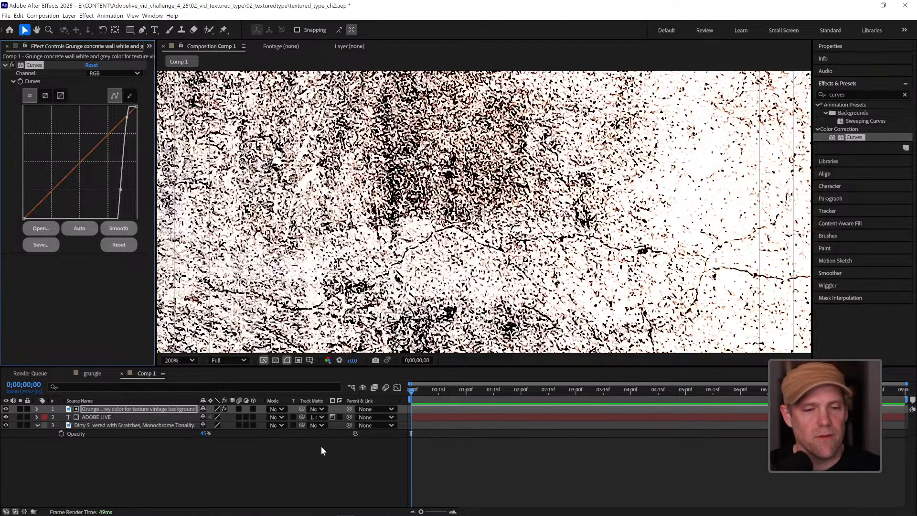
{"action": "left_click", "coordinate": [6, 409]}
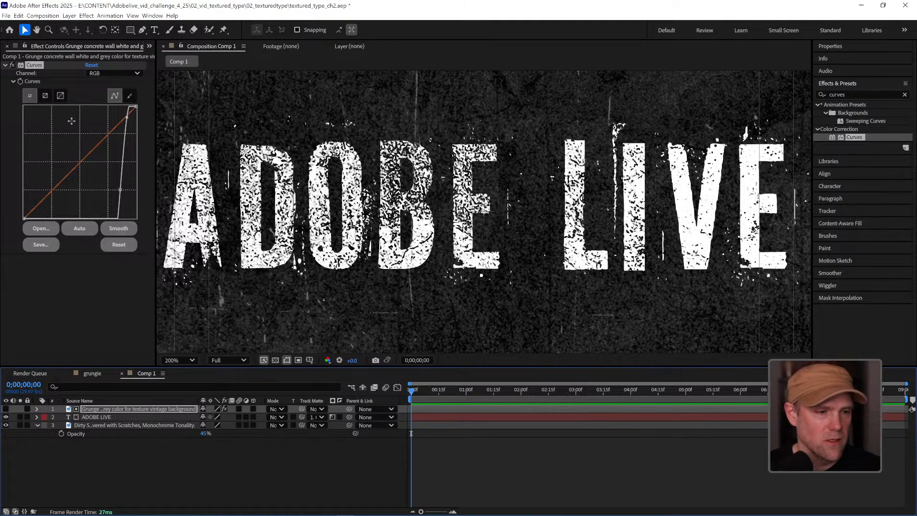
Compare the ADOBE LIVE letters with the Curves effect off and on, and review the whole title.
{"action": "left_click", "coordinate": [20, 65]}
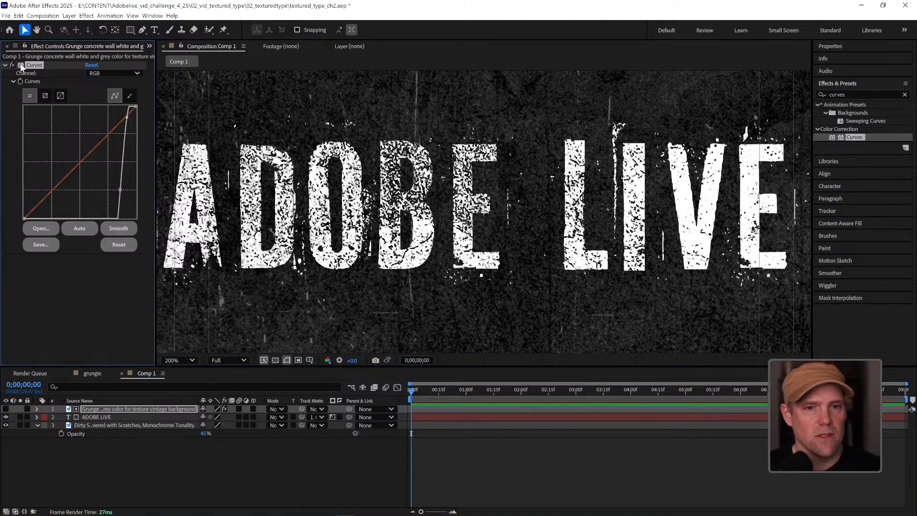
{"action": "left_click", "coordinate": [11, 64]}
{"action": "left_click", "coordinate": [11, 65]}
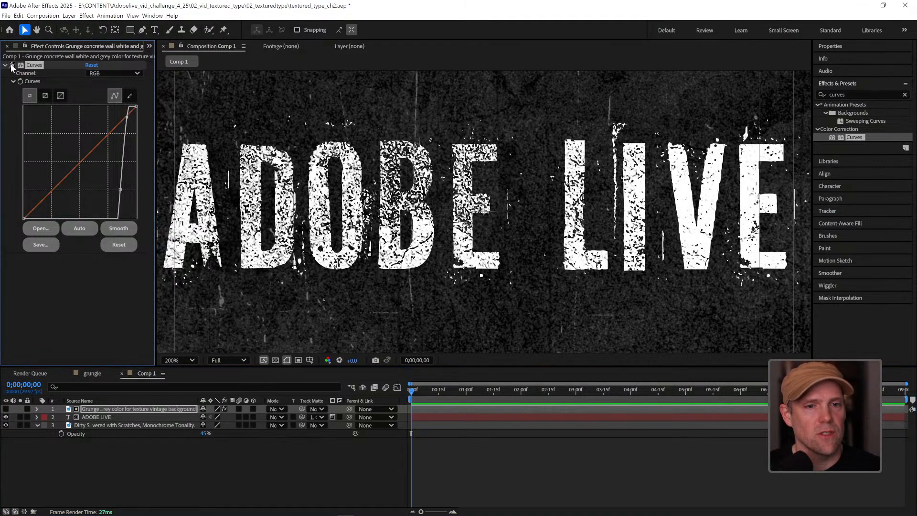
{"action": "left_click", "coordinate": [11, 65]}
{"action": "left_click", "coordinate": [11, 65]}
{"action": "key", "text": "z"}
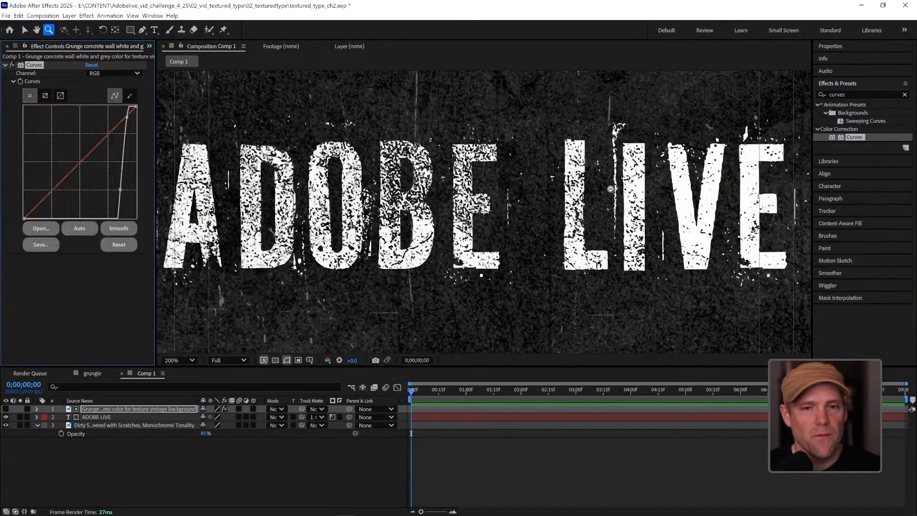
{"action": "left_click", "coordinate": [493, 207], "text": "alt"}
{"action": "left_click_drag", "start_coordinate": [523, 215], "coordinate": [521, 193]}
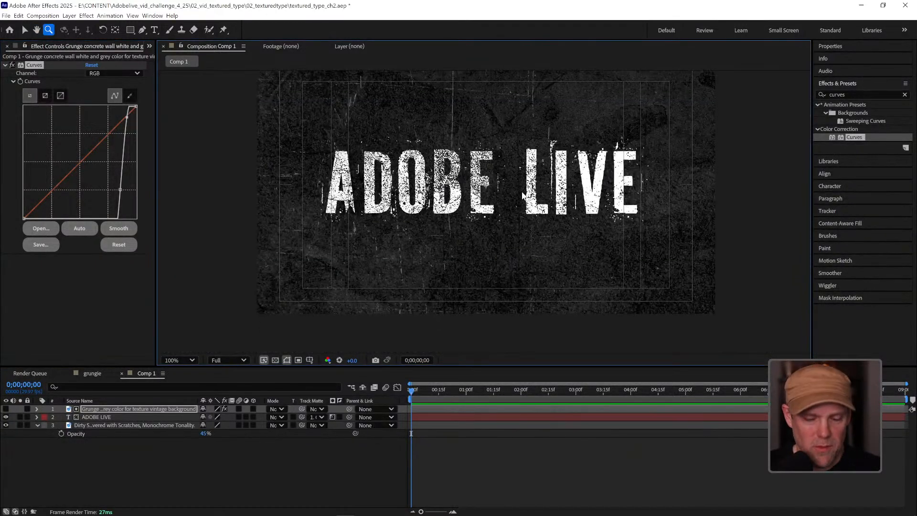
{"action": "key", "text": "v"}
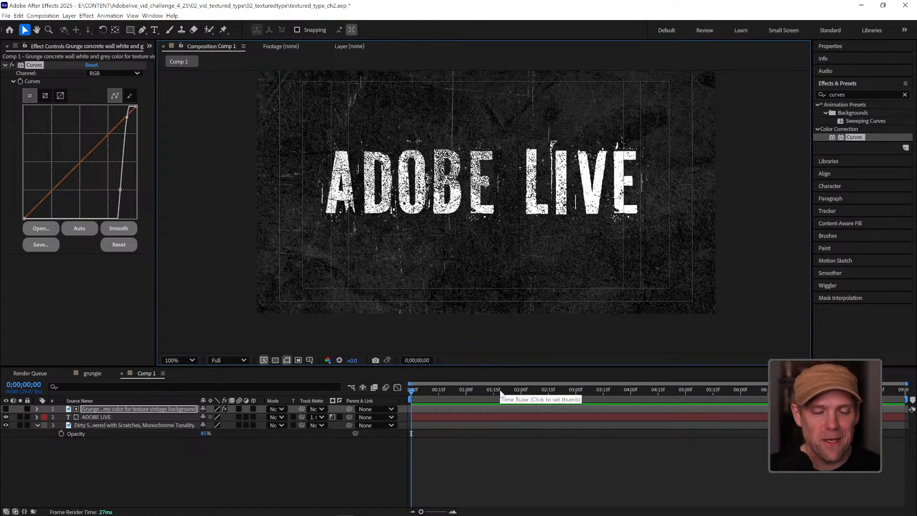
Examine the eroded texture in the ADOBE LIVE letters up close.
{"action": "key", "text": "period"}
{"action": "left_click_drag", "start_coordinate": [527, 164], "coordinate": [526, 191]}
{"action": "left_click", "coordinate": [522, 194], "text": "ctrl+alt"}
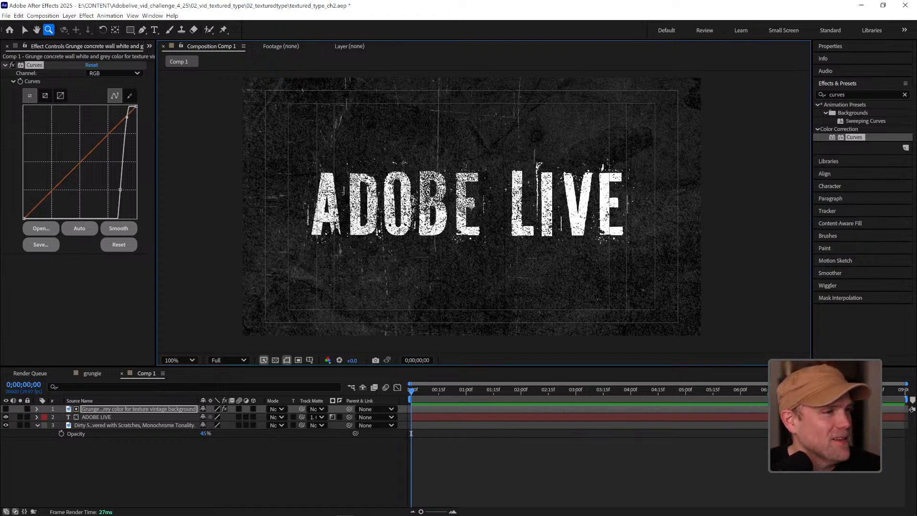
{"action": "left_click", "coordinate": [510, 217]}
{"action": "key", "text": "space"}
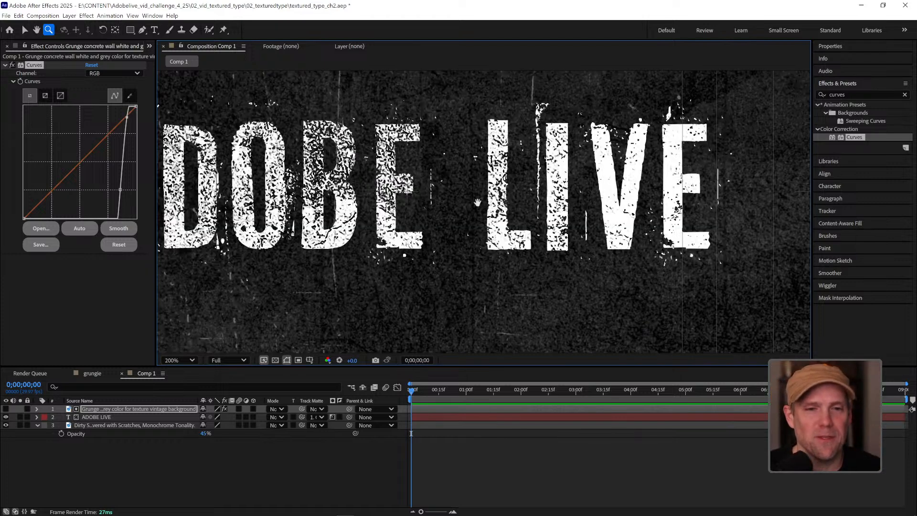
{"action": "left_click_drag", "start_coordinate": [465, 185], "coordinate": [509, 199]}
{"action": "left_click_drag", "start_coordinate": [460, 228], "coordinate": [503, 223]}
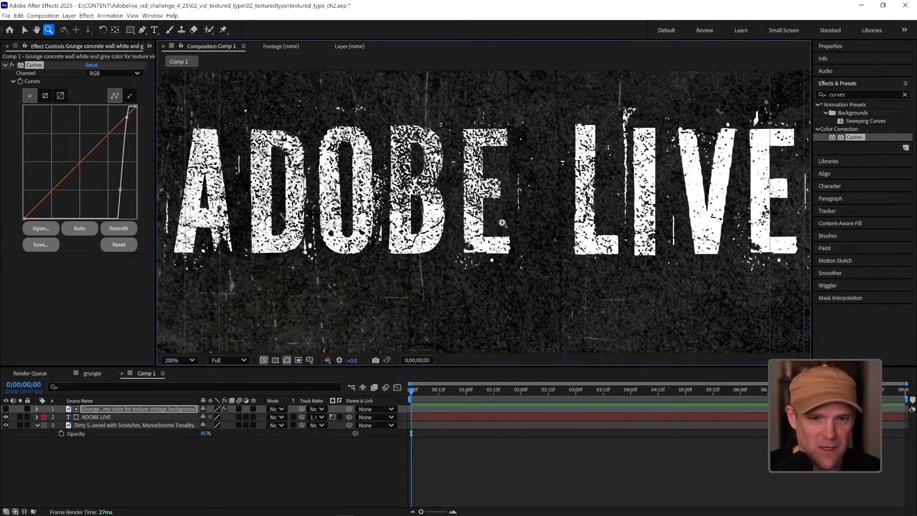
{"action": "key", "text": "v"}
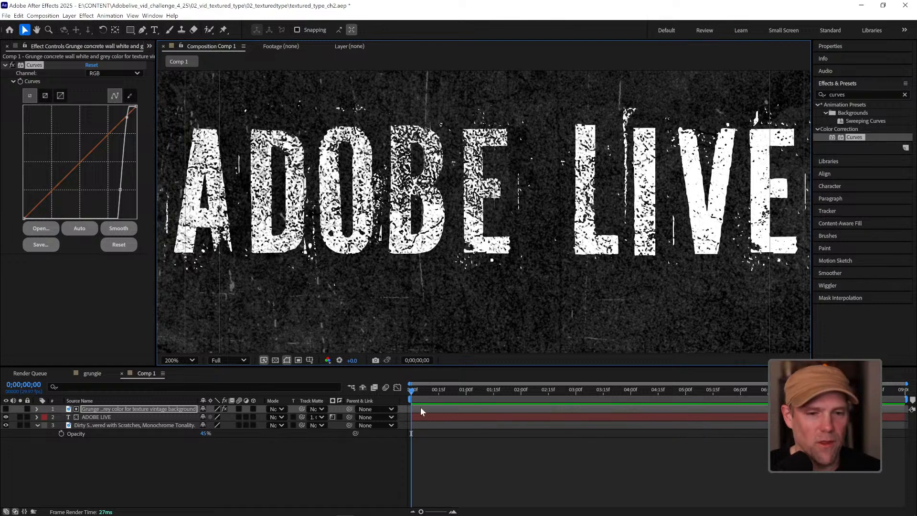
Keyframe the concrete layer's Position at frame 0, and shift the texture to about 1183, 681 at frame 1.
{"action": "key", "text": "p"}
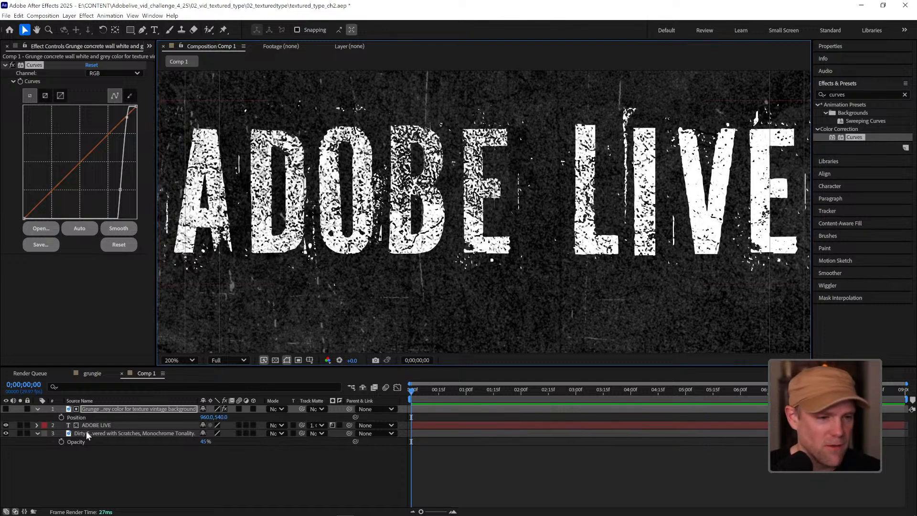
{"action": "left_click", "coordinate": [61, 417]}
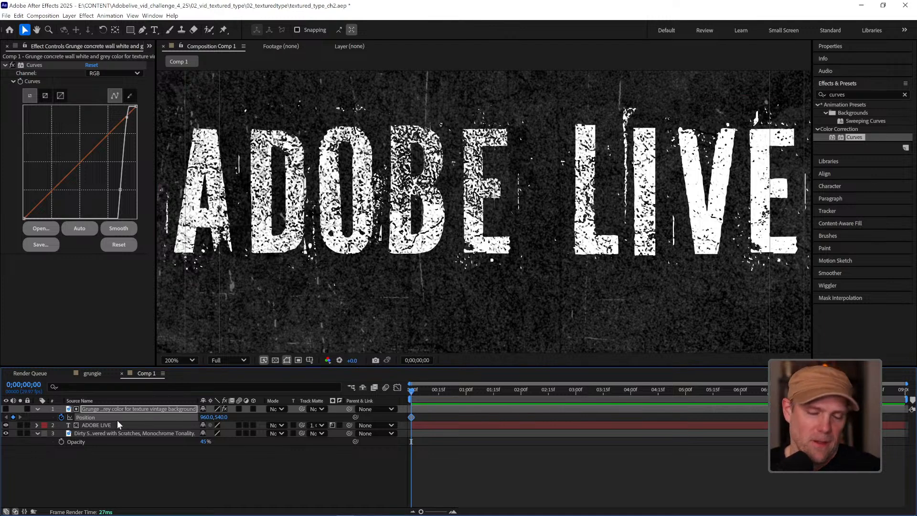
{"action": "key", "text": "Page_Down"}
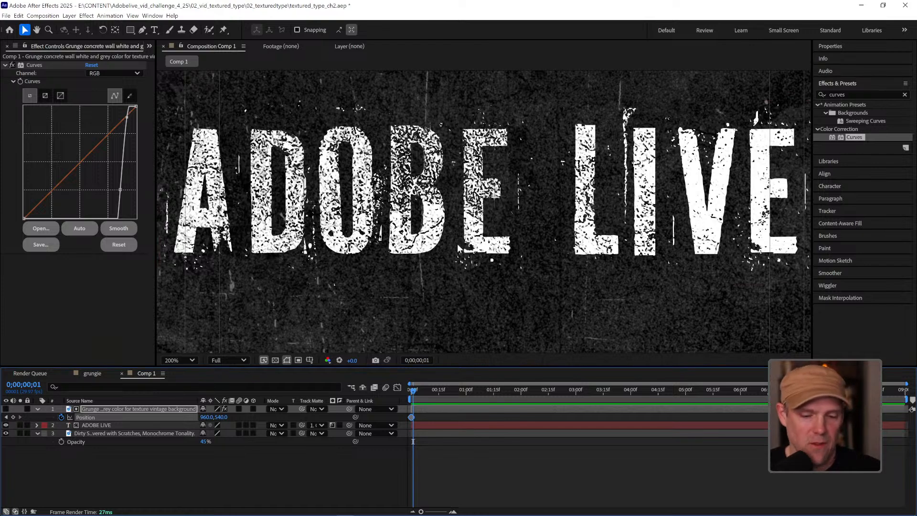
{"action": "left_click_drag", "start_coordinate": [430, 215], "coordinate": [540, 287]}
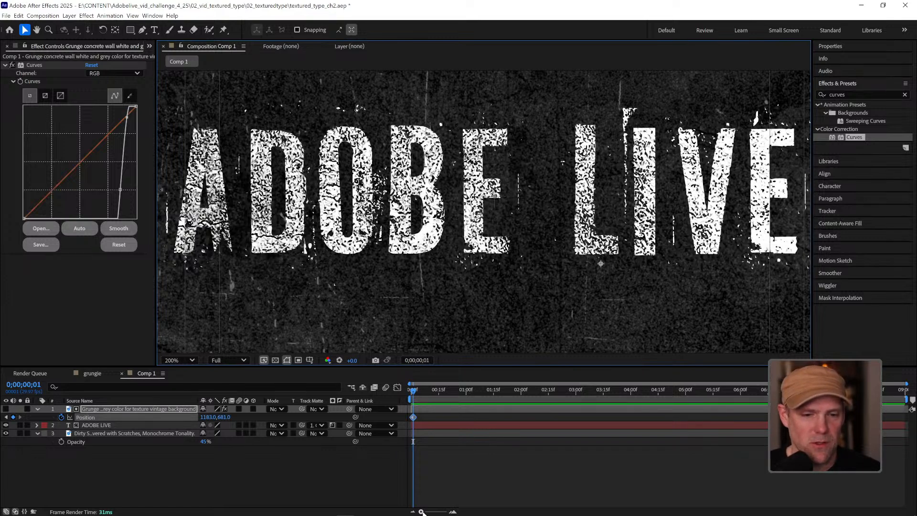
Add Position keyframes for the concrete layer at frame 2 (about 1126.5, 936) and frame 3 (about 764, 717.5).
{"action": "left_click_drag", "start_coordinate": [422, 512], "coordinate": [451, 512]}
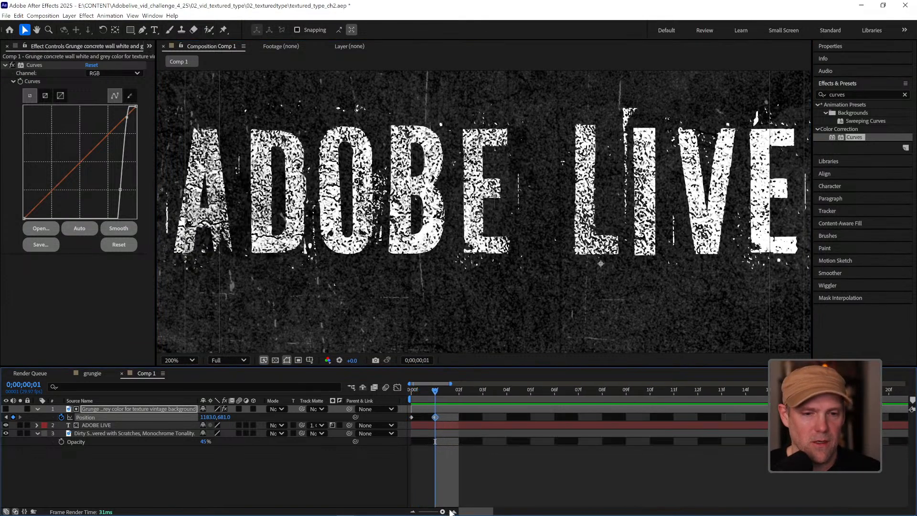
{"action": "left_click", "coordinate": [455, 391]}
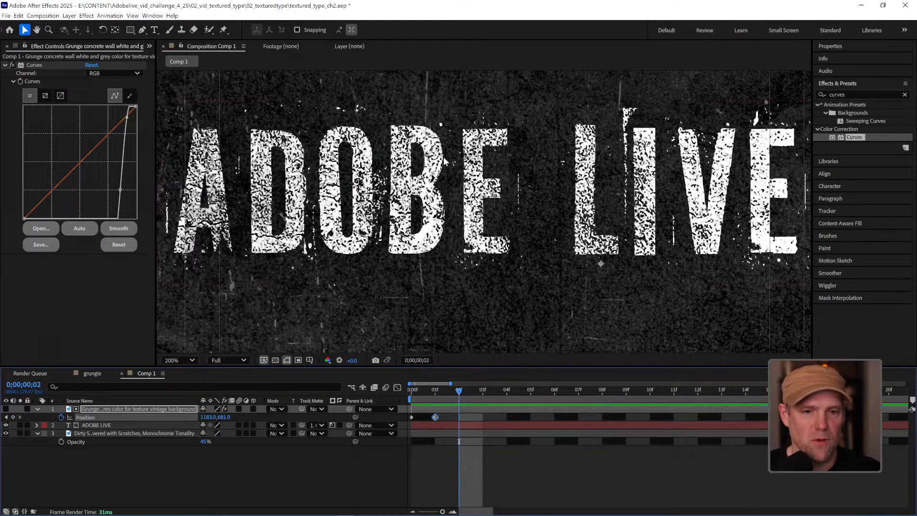
{"action": "left_click_drag", "start_coordinate": [484, 146], "coordinate": [454, 268]}
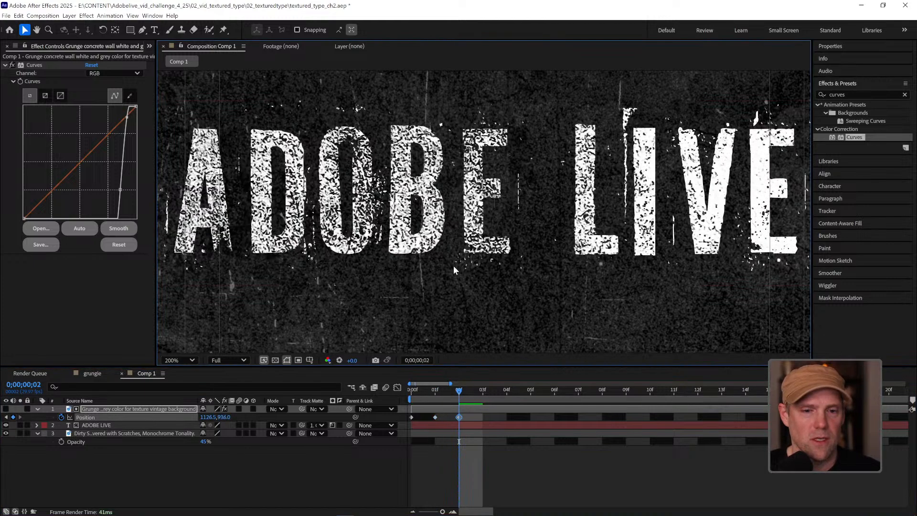
{"action": "left_click", "coordinate": [477, 390]}
{"action": "left_click_drag", "start_coordinate": [564, 173], "coordinate": [377, 81]}
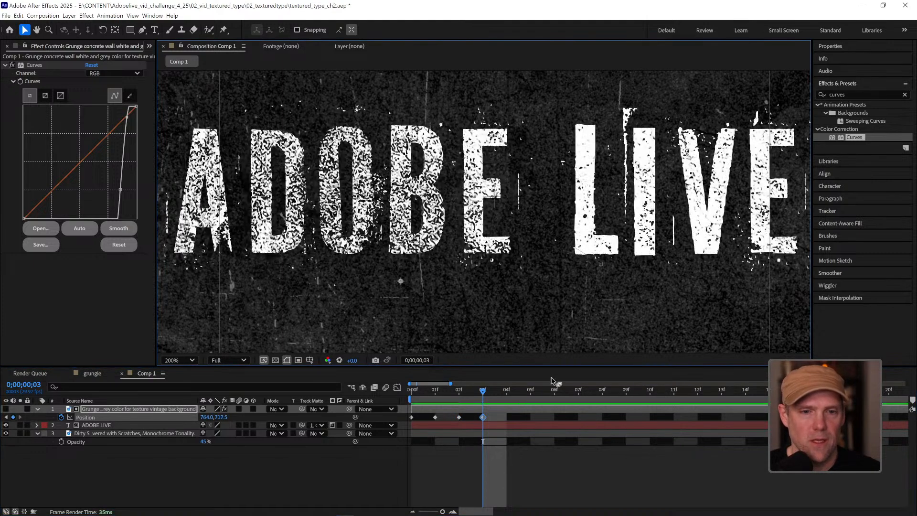
Scrub through the first four frames to review how the texture shifts inside the letters.
{"action": "key", "text": "Home"}
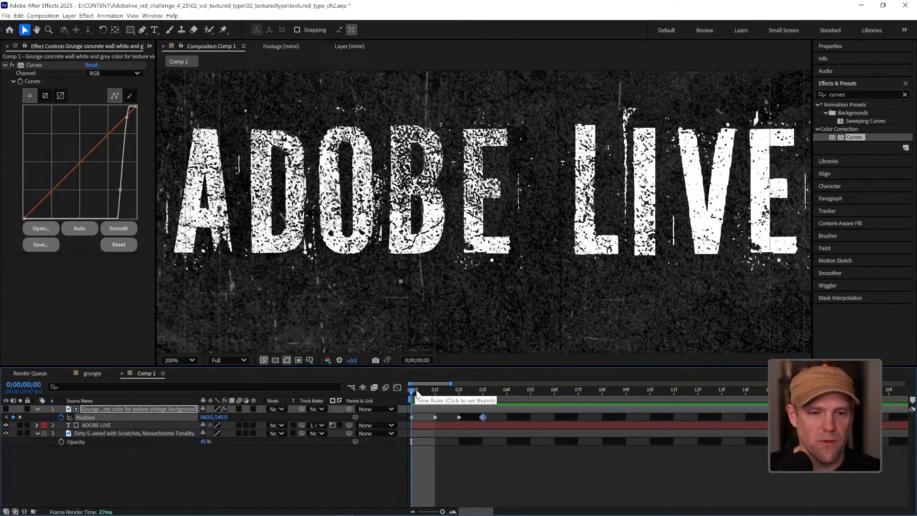
{"action": "left_click_drag", "start_coordinate": [413, 390], "coordinate": [487, 391]}
{"action": "key", "text": "z"}
{"action": "left_click", "coordinate": [556, 168], "text": "alt"}
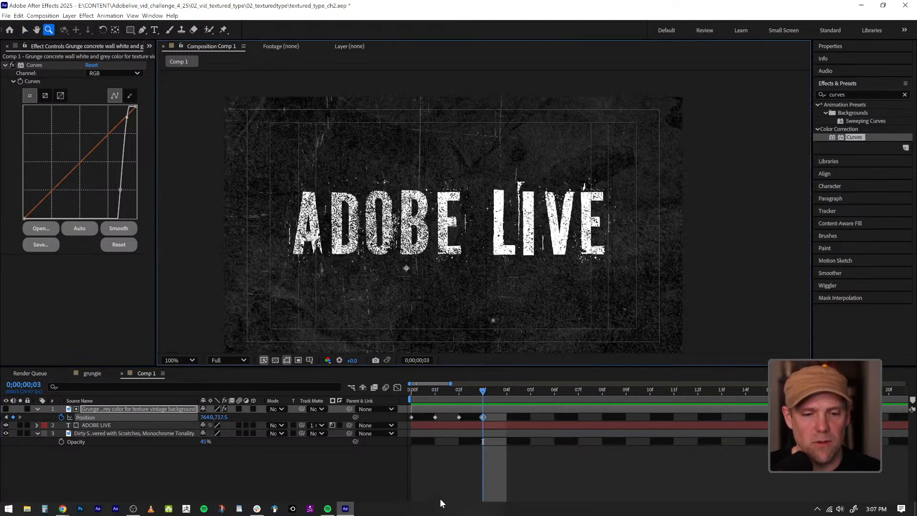
Spread the concrete layer's four Position keyframes evenly in time, with the last one at about frame 16.
{"action": "left_click_drag", "start_coordinate": [445, 512], "coordinate": [440, 512]}
{"action": "key", "text": "v"}
{"action": "left_click_drag", "start_coordinate": [447, 414], "coordinate": [498, 418]}
{"action": "key", "text": "ctrl+z"}
{"action": "left_click", "coordinate": [431, 417]}
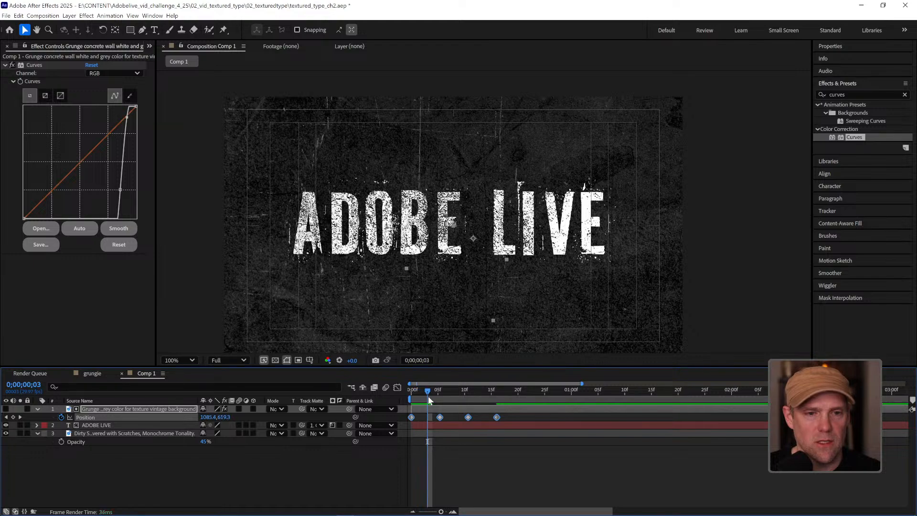
Check the motion between the Position keyframes, and convert all four to hold keyframes so the texture jumps between positions.
{"action": "mouse_move", "coordinate": [428, 396]}
{"action": "left_mouse_down"}
{"action": "mouse_move", "coordinate": [463, 394]}
{"action": "mouse_move", "coordinate": [430, 399]}
{"action": "left_mouse_up"}
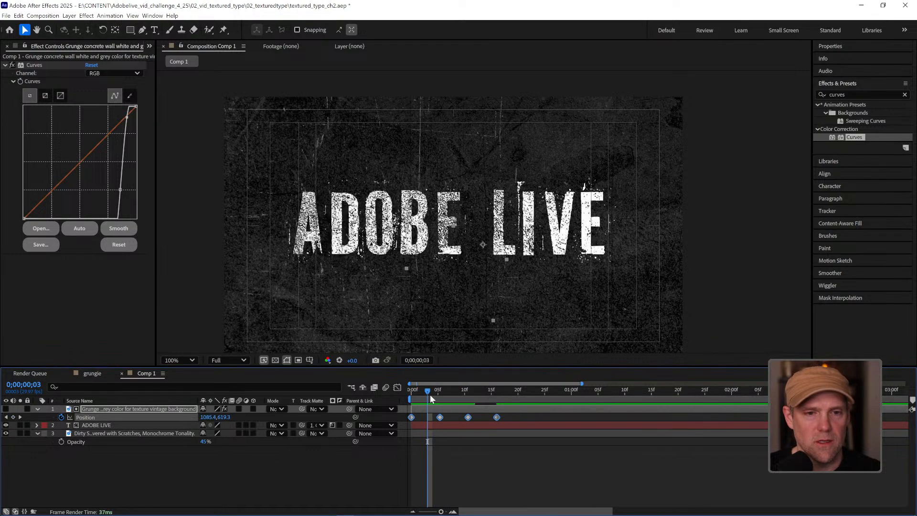
{"action": "left_click", "coordinate": [476, 393]}
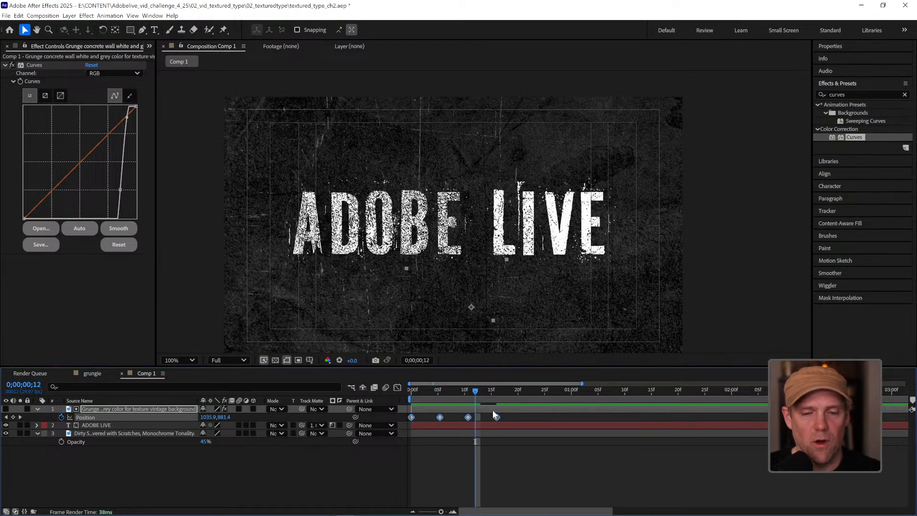
{"action": "right_click", "coordinate": [496, 418]}
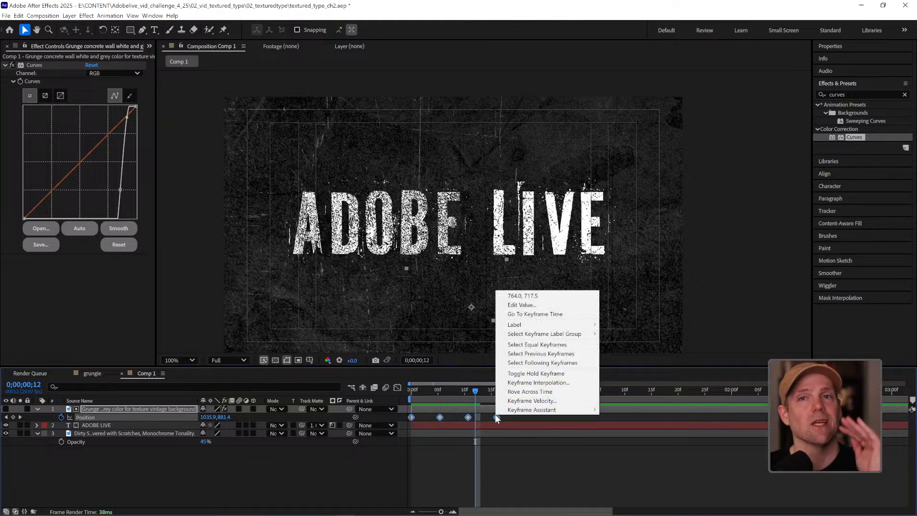
{"action": "left_click", "coordinate": [535, 373]}
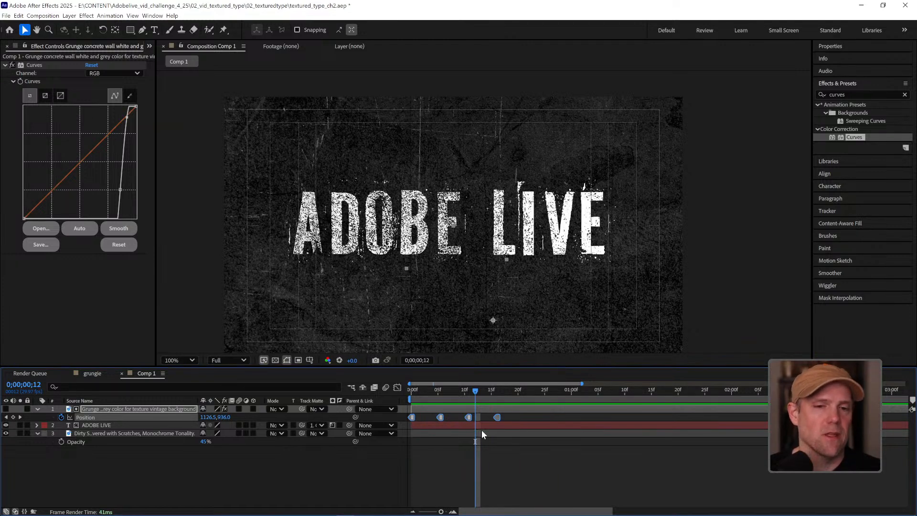
{"action": "key", "text": "space"}
{"action": "key", "text": "space"}
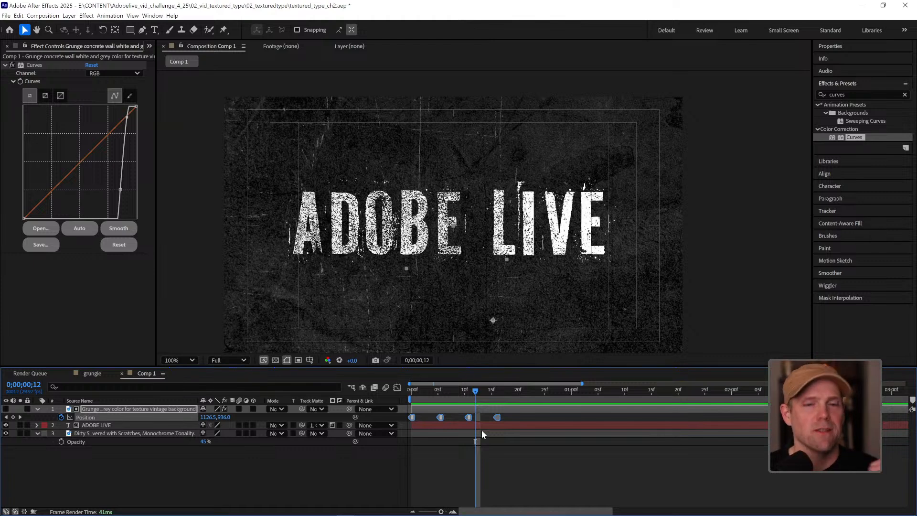
Add the expression loopOut() to the concrete layer's Position so its keyframes repeat.
{"action": "left_click", "coordinate": [119, 461]}
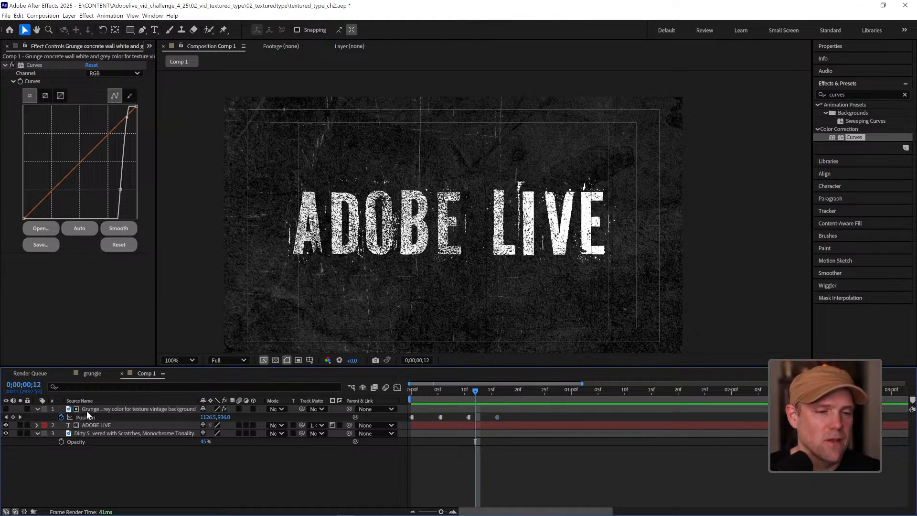
{"action": "left_click", "coordinate": [91, 416]}
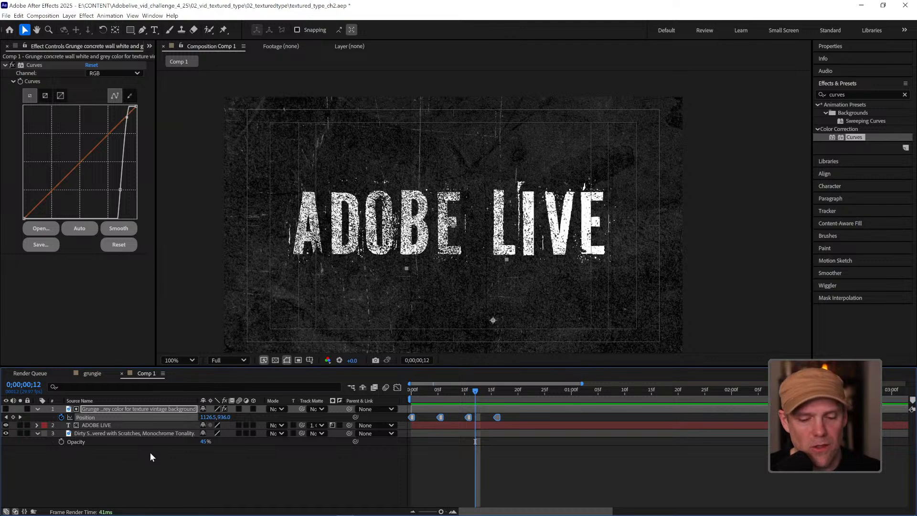
{"action": "key", "text": "alt+shift+equal"}
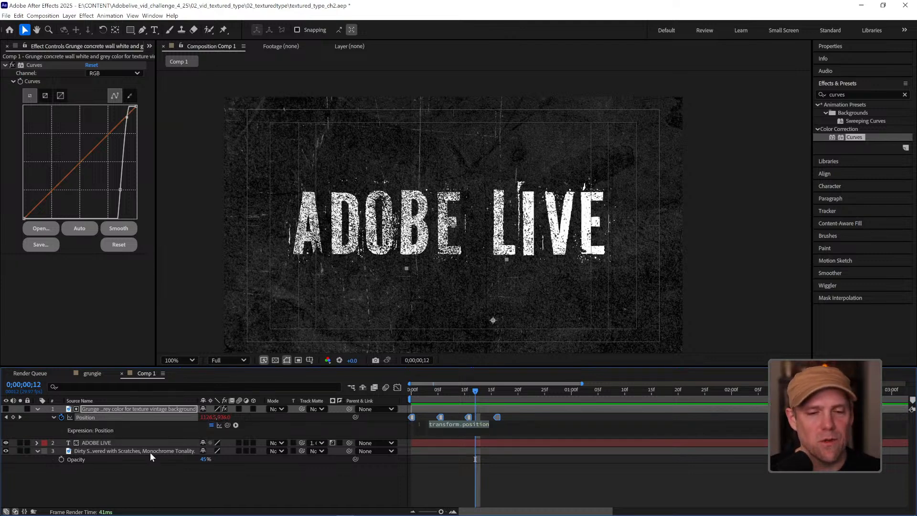
{"action": "type", "text": "loop"}
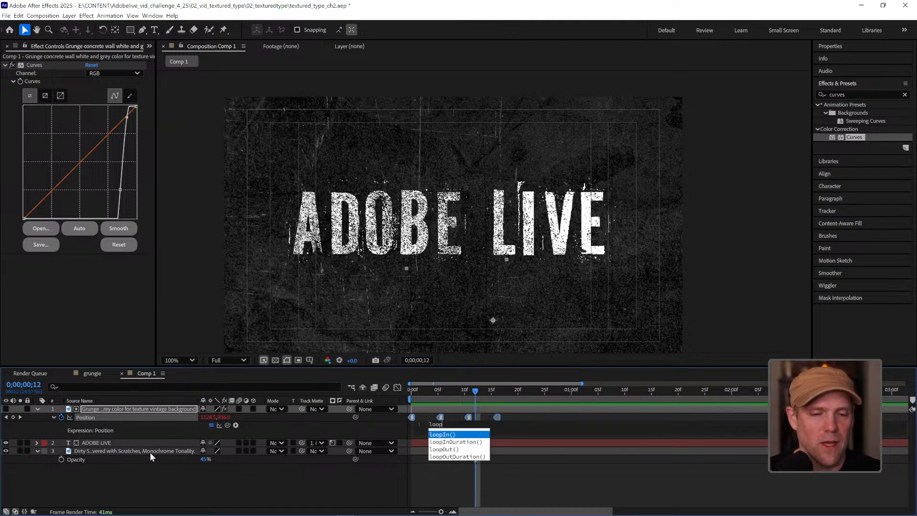
{"action": "type", "text": "ou"}
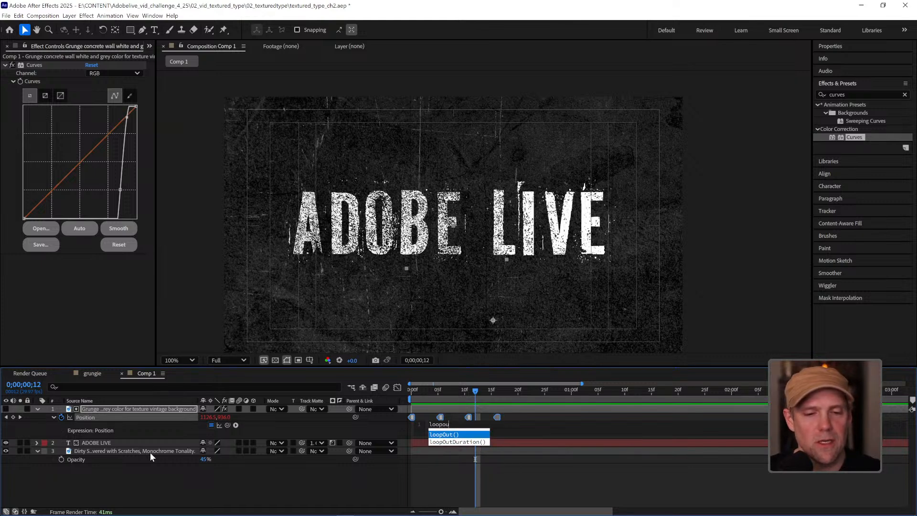
{"action": "key", "text": "Return"}
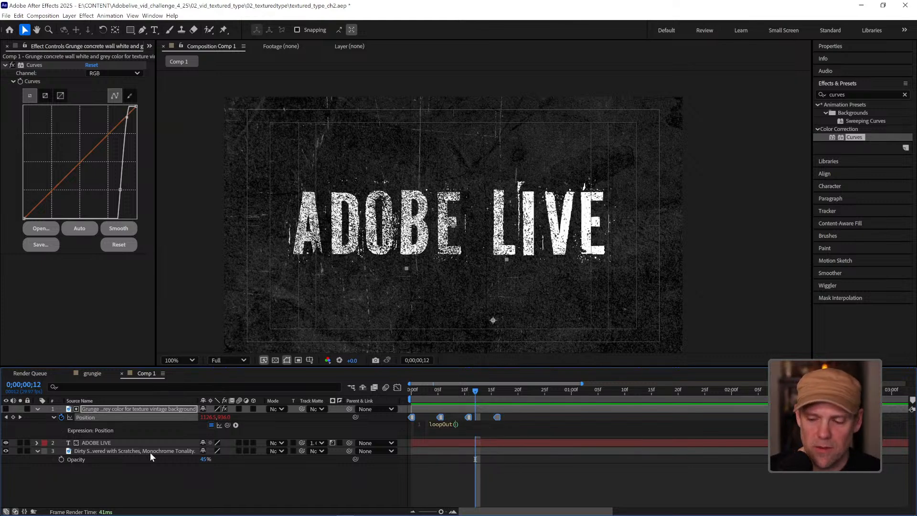
{"action": "key", "text": "KP_Enter"}
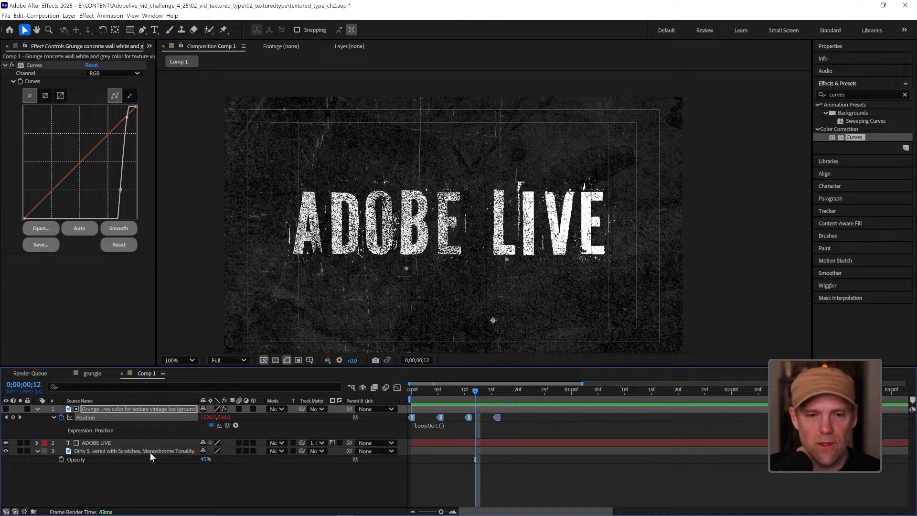
Play back the looping texture and scrub through the first frames to check how it jumps inside the letters.
{"action": "key", "text": "space"}
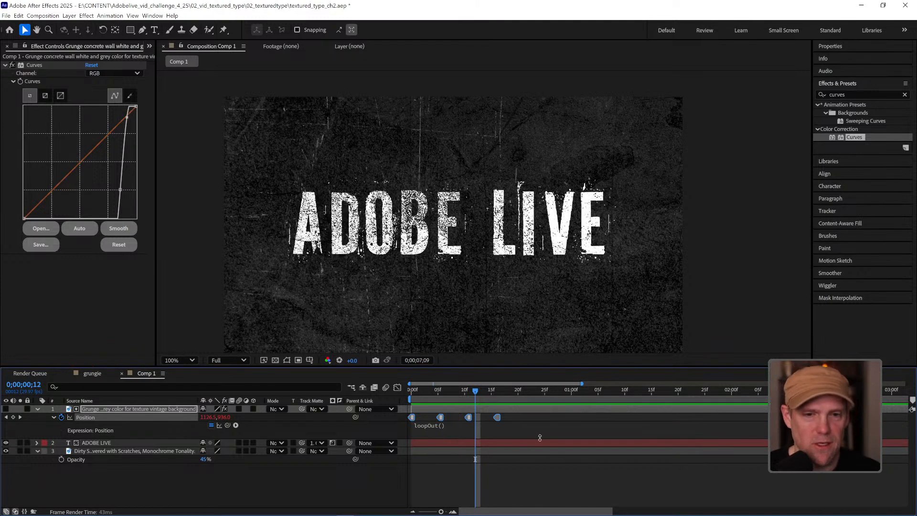
{"action": "left_click", "coordinate": [655, 460]}
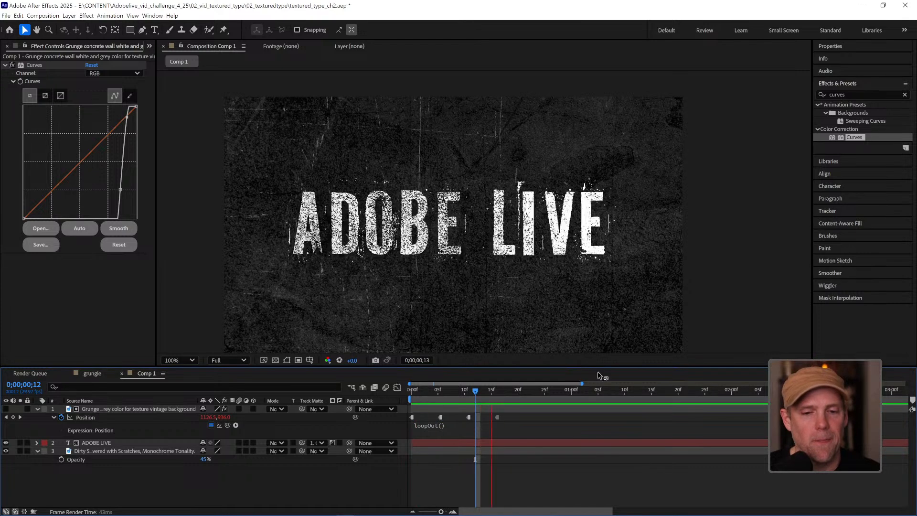
{"action": "key", "text": "space"}
{"action": "left_click_drag", "start_coordinate": [466, 394], "coordinate": [422, 399]}
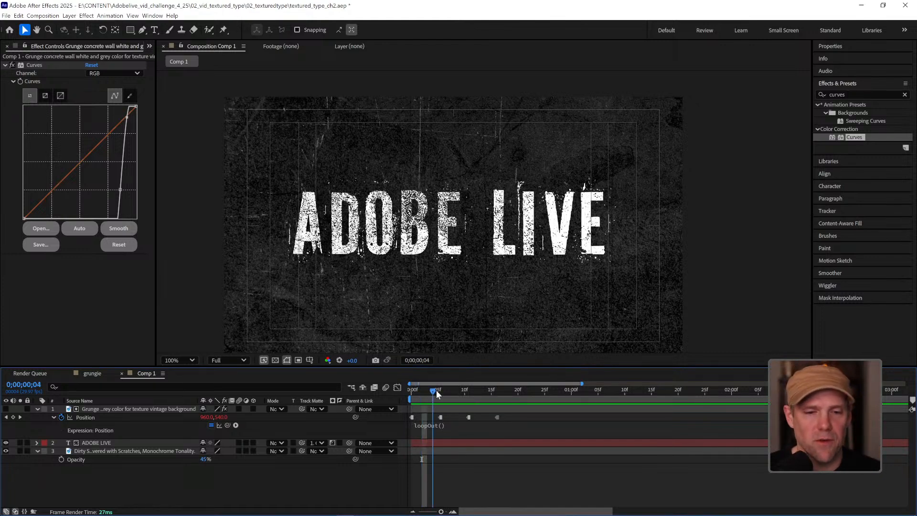
{"action": "left_click", "coordinate": [442, 392]}
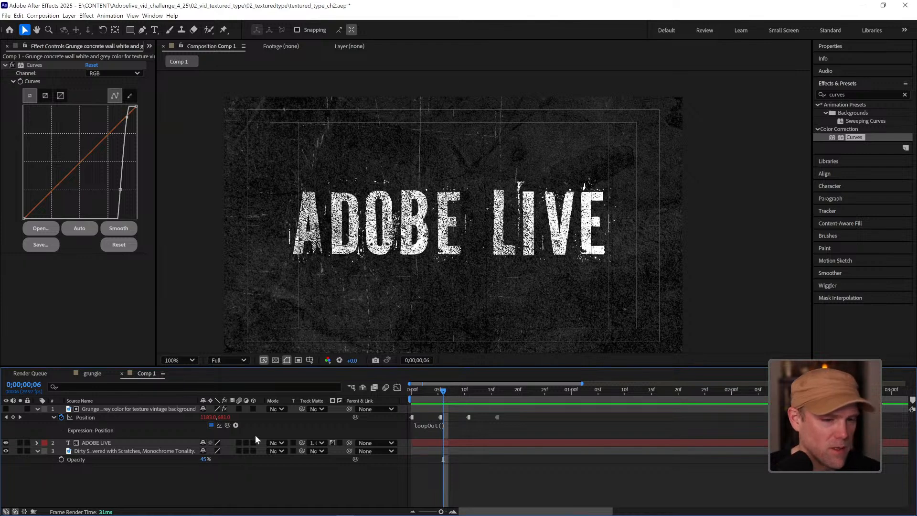
Move the ADOBE LIVE text layer above the concrete layer and collapse the concrete layer's properties.
{"action": "left_click", "coordinate": [124, 409]}
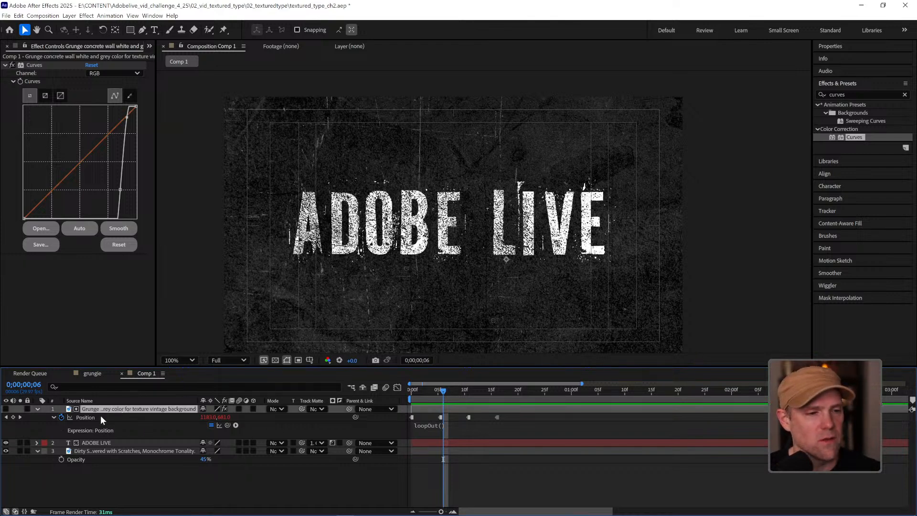
{"action": "left_click", "coordinate": [92, 442]}
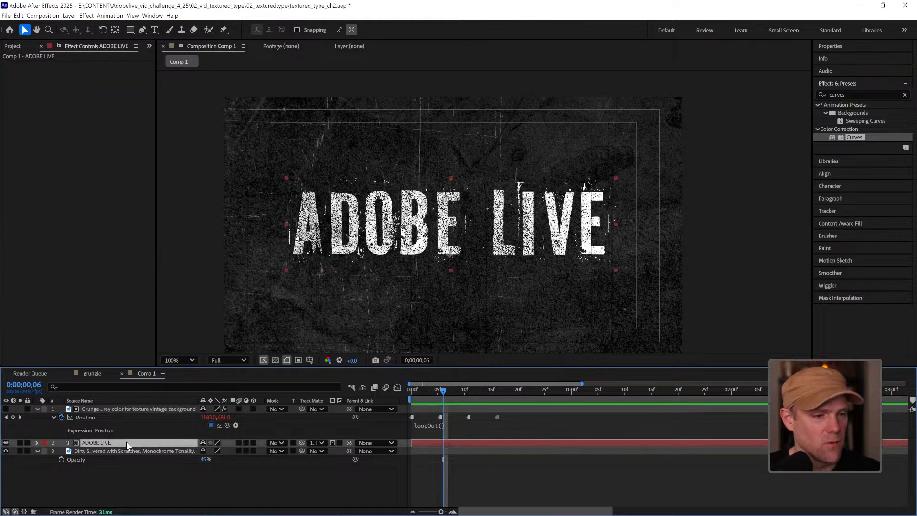
{"action": "left_click_drag", "start_coordinate": [128, 446], "coordinate": [130, 405]}
{"action": "left_click", "coordinate": [37, 417]}
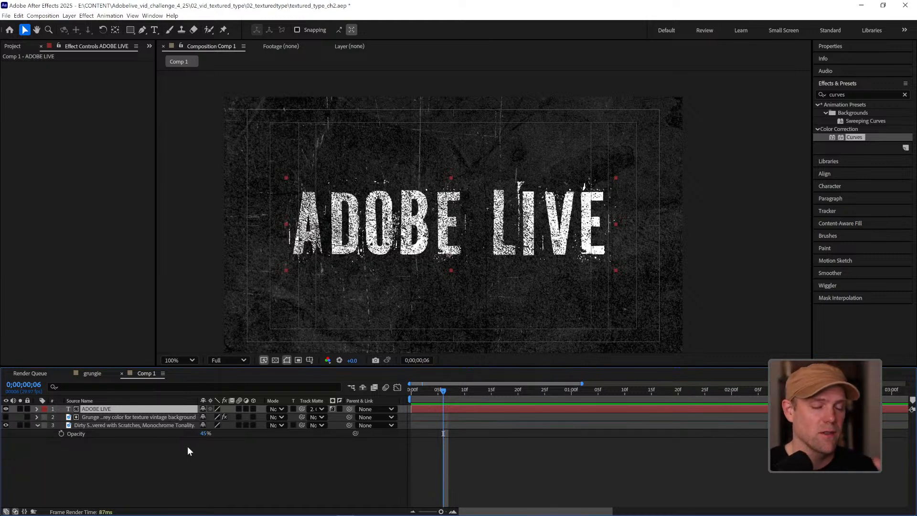
{"action": "key", "text": "ctrl+f"}
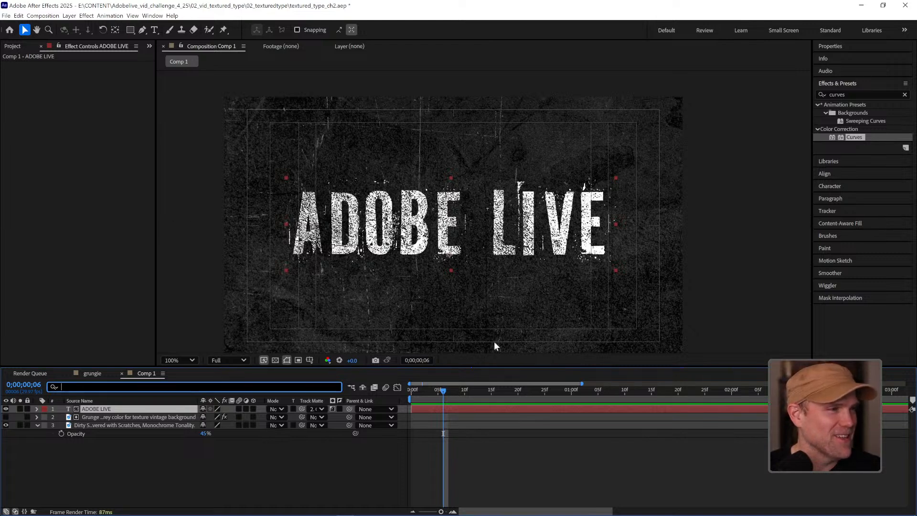
{"action": "left_click", "coordinate": [480, 465]}
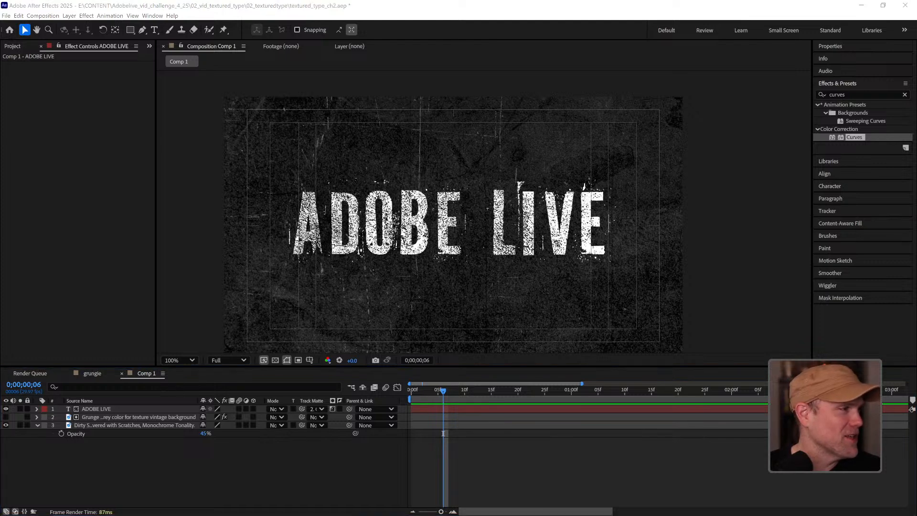
{"action": "left_click", "coordinate": [595, 453]}
Go to frame 9 and add a Position text animator to the ADOBE LIVE layer.
{"action": "left_click_drag", "start_coordinate": [433, 394], "coordinate": [460, 392]}
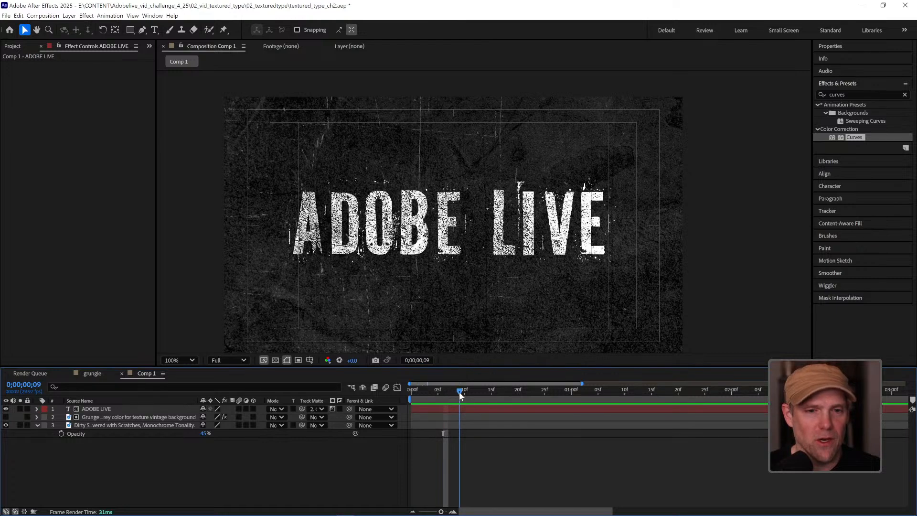
{"action": "left_click", "coordinate": [37, 410]}
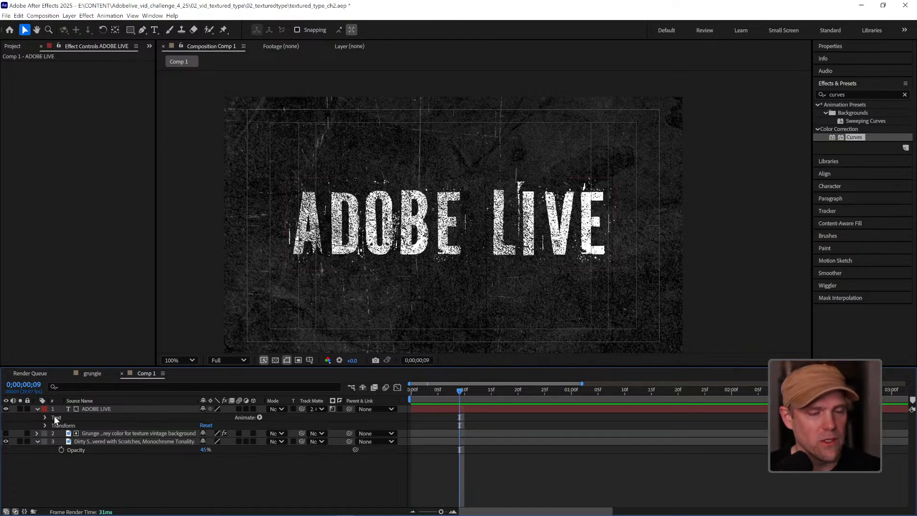
{"action": "left_click", "coordinate": [259, 417]}
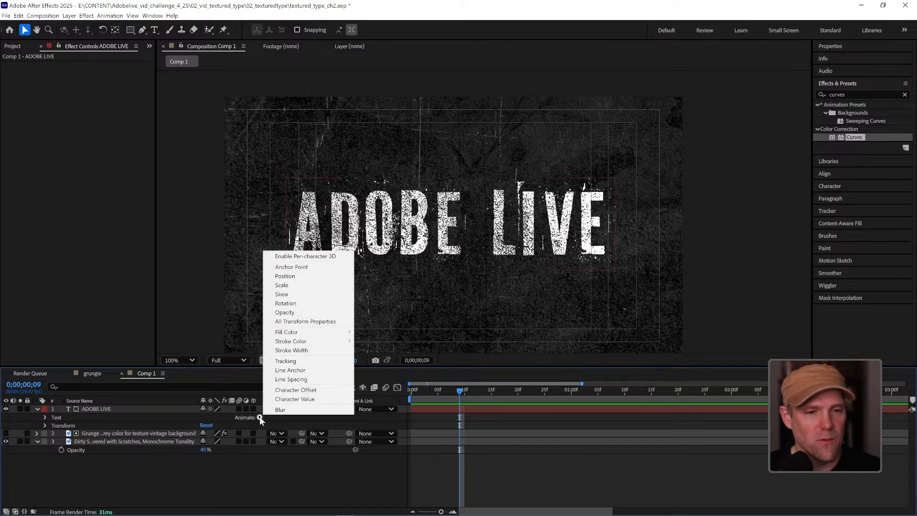
{"action": "left_click", "coordinate": [307, 276]}
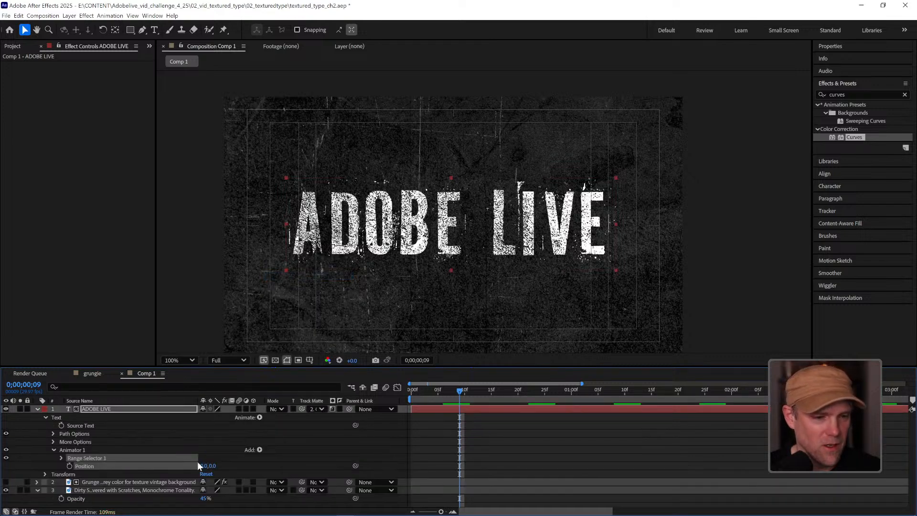
{"action": "left_click", "coordinate": [279, 469]}
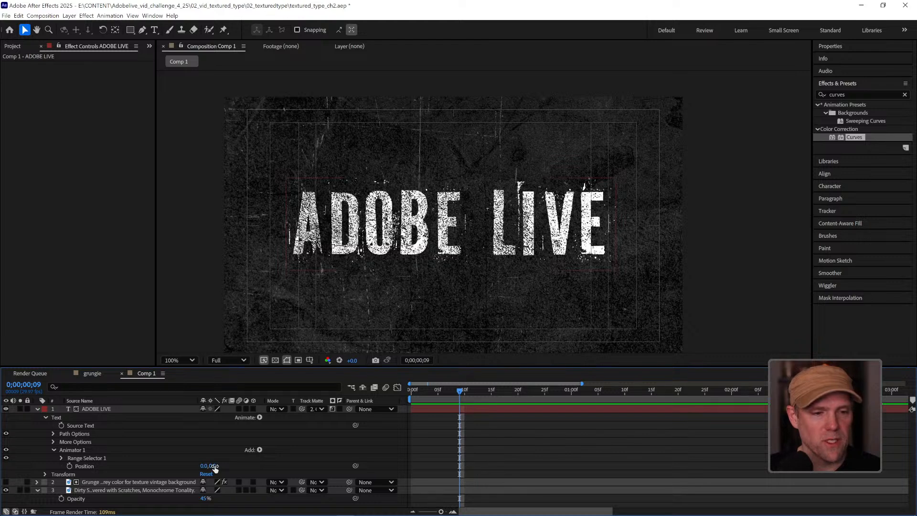
Try offsetting all the letters vertically with the animator's Position, and undo the change.
{"action": "left_click_drag", "start_coordinate": [215, 469], "coordinate": [231, 462]}
{"action": "key", "text": "ctrl+z"}
{"action": "key", "text": "ctrl+z"}
{"action": "key", "text": "ctrl+z"}
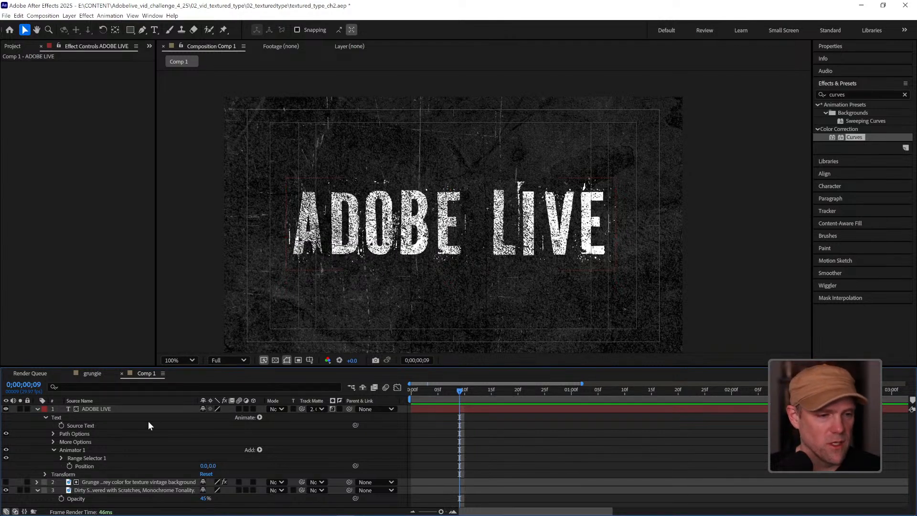
Add a Wiggly selector to Animator 1 of the ADOBE LIVE text.
{"action": "left_click", "coordinate": [260, 450]}
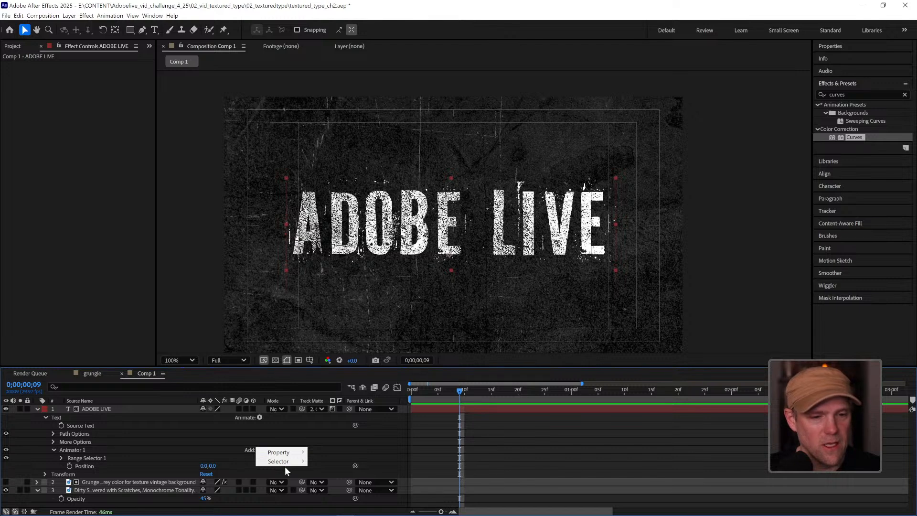
{"action": "mouse_move", "coordinate": [286, 462]}
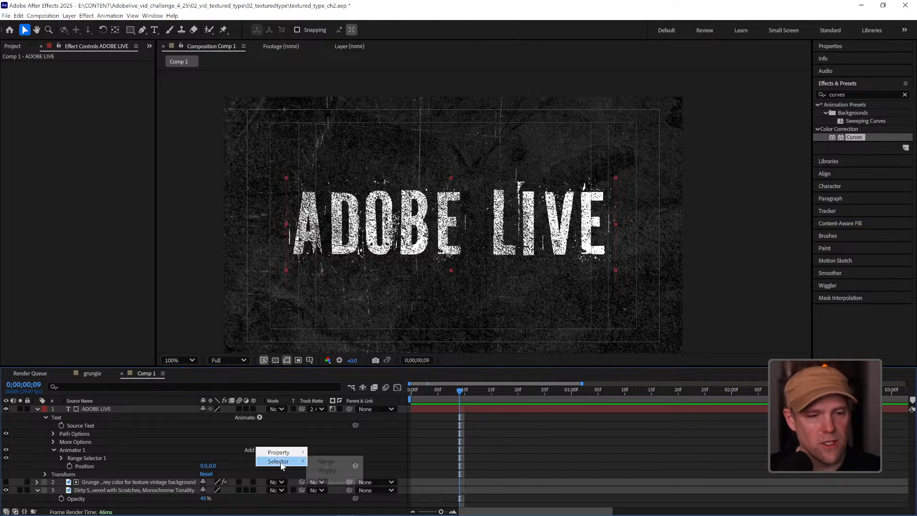
{"action": "left_click", "coordinate": [328, 470]}
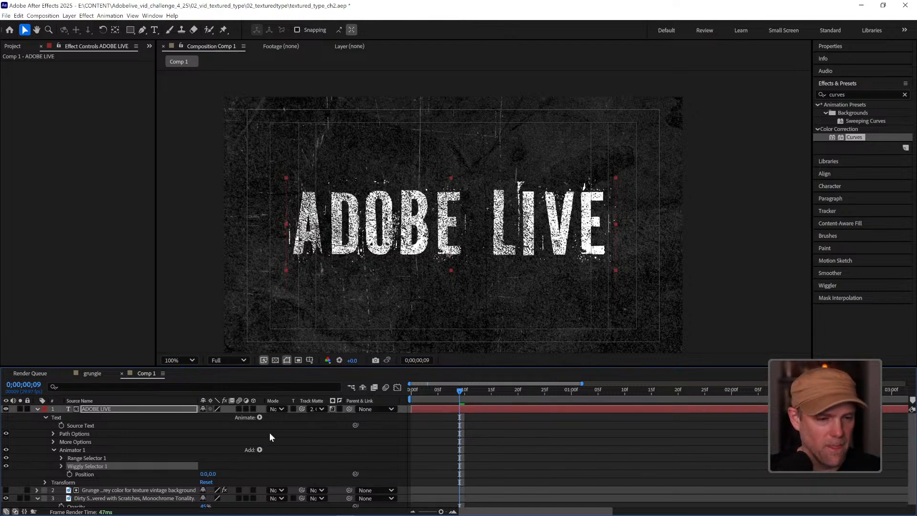
Set the text animator's Position to 0, 15 so the letters are offset vertically at random.
{"action": "scroll", "coordinate": [282, 439], "scroll_direction": "down", "scroll_amount": 1}
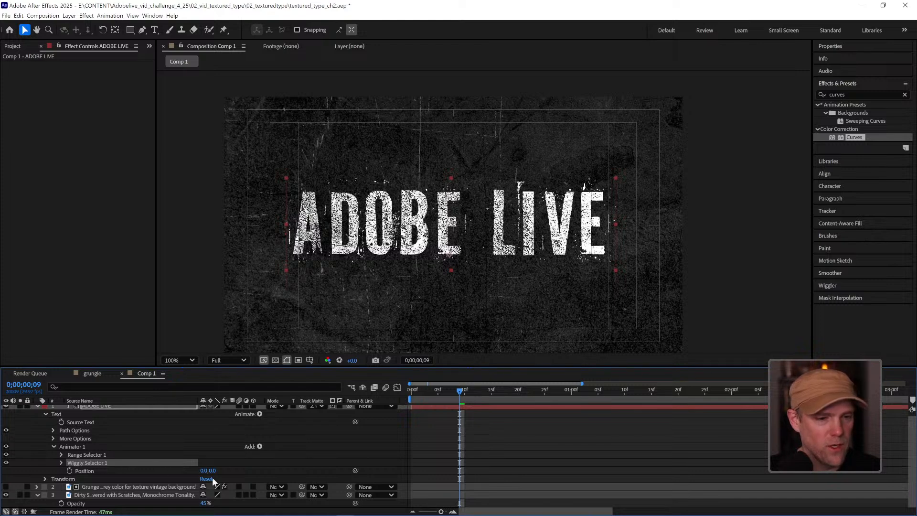
{"action": "left_click_drag", "start_coordinate": [213, 471], "coordinate": [268, 461]}
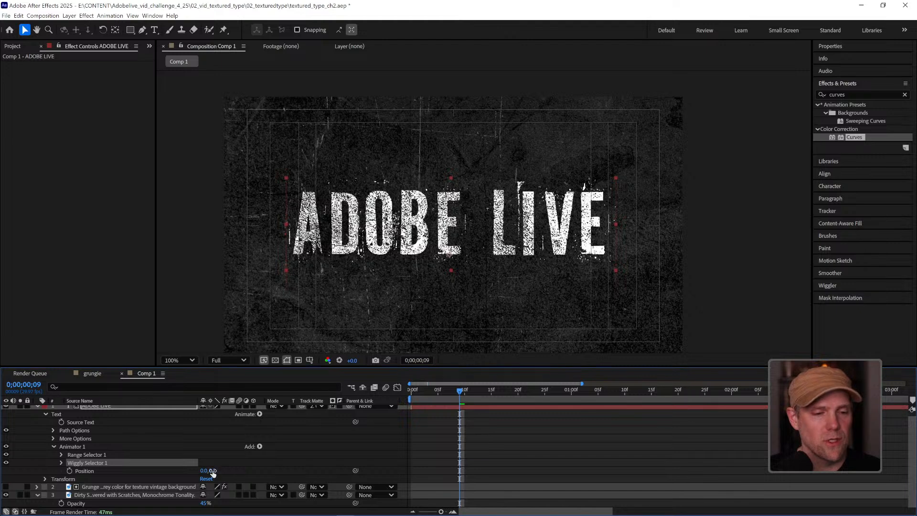
{"action": "left_click_drag", "start_coordinate": [213, 473], "coordinate": [218, 471]}
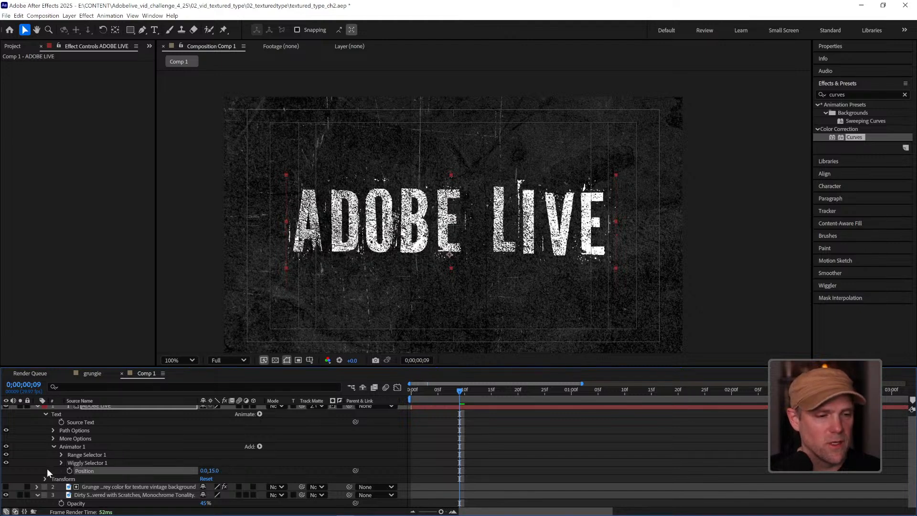
Expand the Wiggly selector and set its Wiggles/Second to 0 so the letter offsets stay static.
{"action": "left_click", "coordinate": [60, 462]}
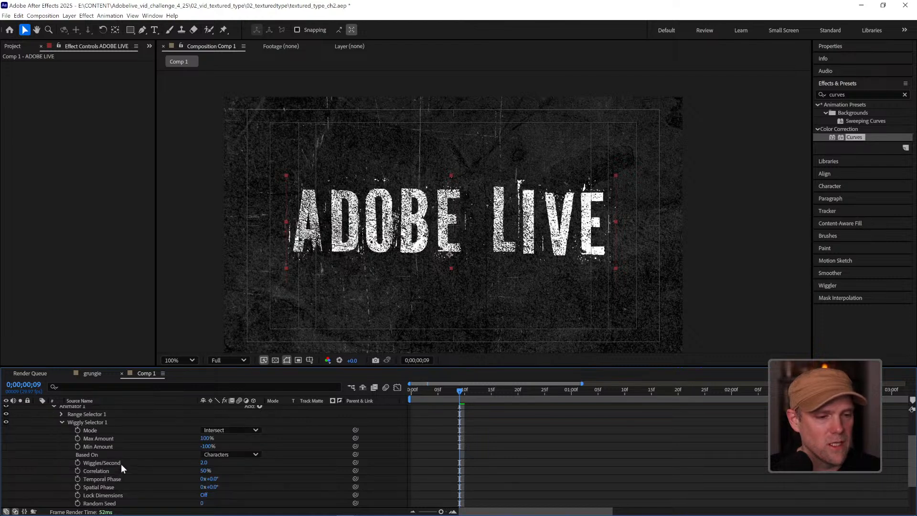
{"action": "scroll", "coordinate": [152, 472], "scroll_direction": "down", "scroll_amount": 1}
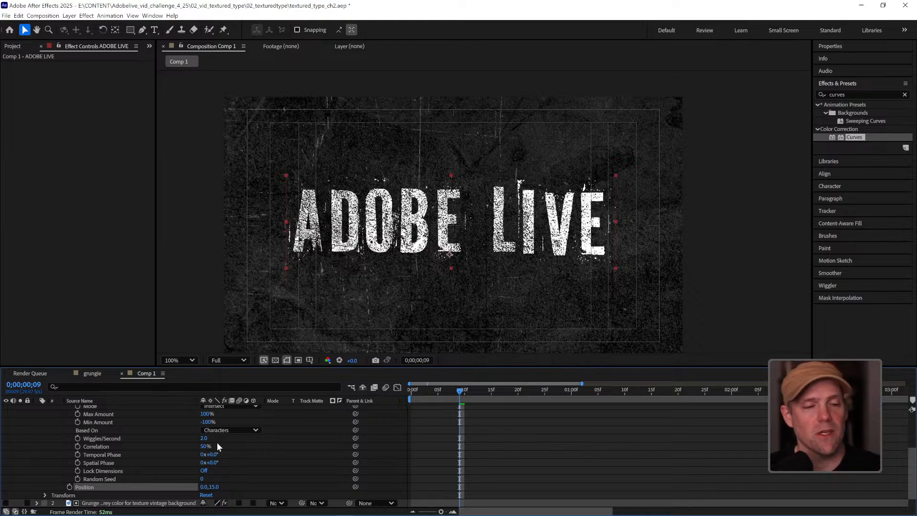
{"action": "left_click", "coordinate": [203, 438]}
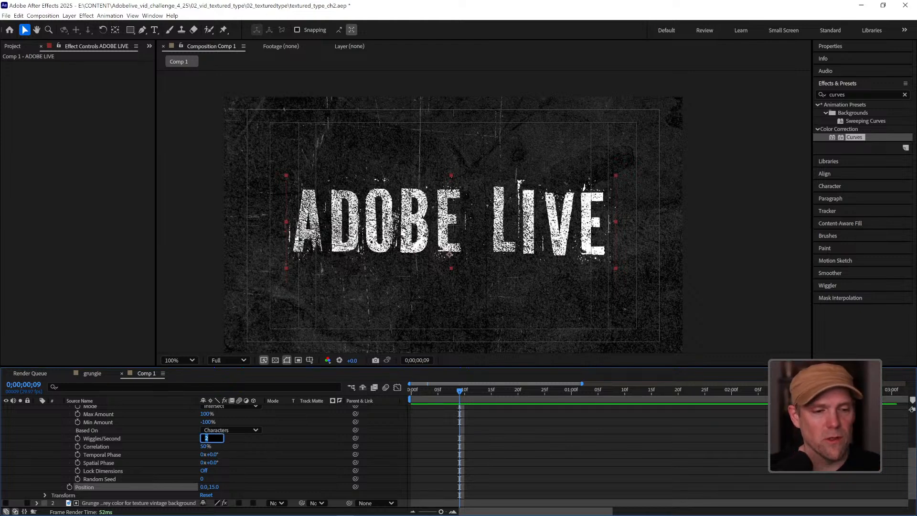
{"action": "type", "text": "0"}
{"action": "key", "text": "Return"}
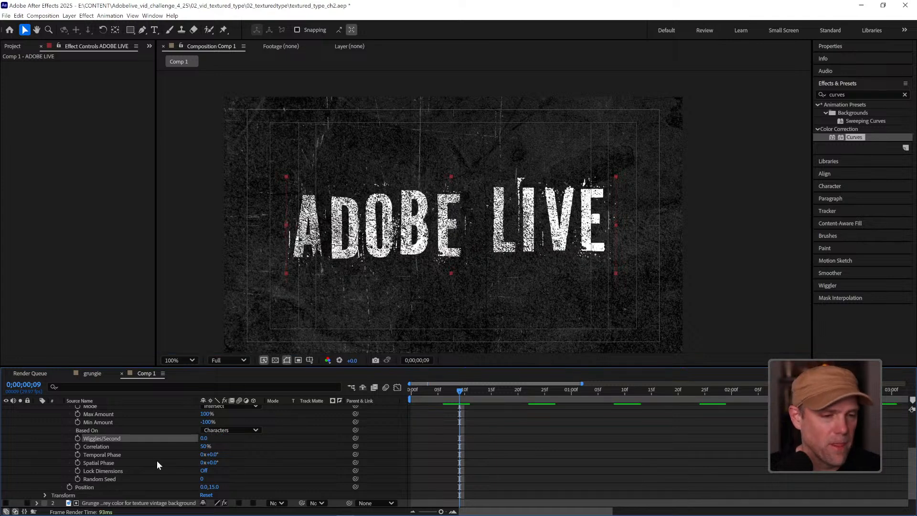
Toggle the Wiggly selector off and on to compare the lettering with and without it, and review its remaining settings.
{"action": "scroll", "coordinate": [120, 447], "scroll_direction": "up", "scroll_amount": 1}
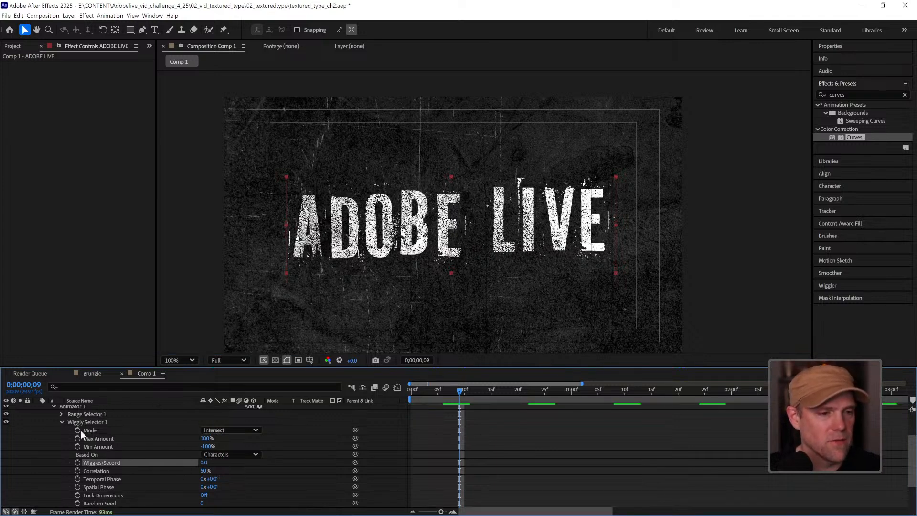
{"action": "left_click", "coordinate": [6, 422]}
{"action": "left_click", "coordinate": [6, 422]}
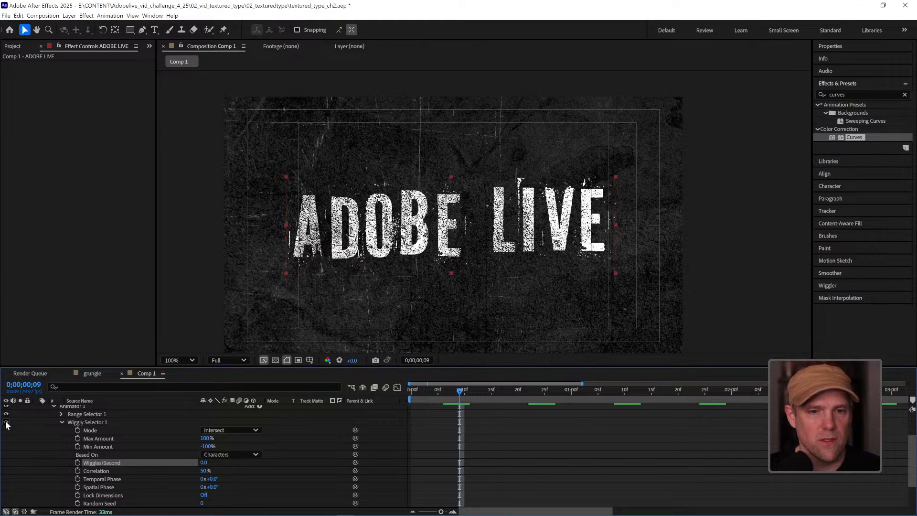
{"action": "scroll", "coordinate": [263, 463], "scroll_direction": "down", "scroll_amount": 2}
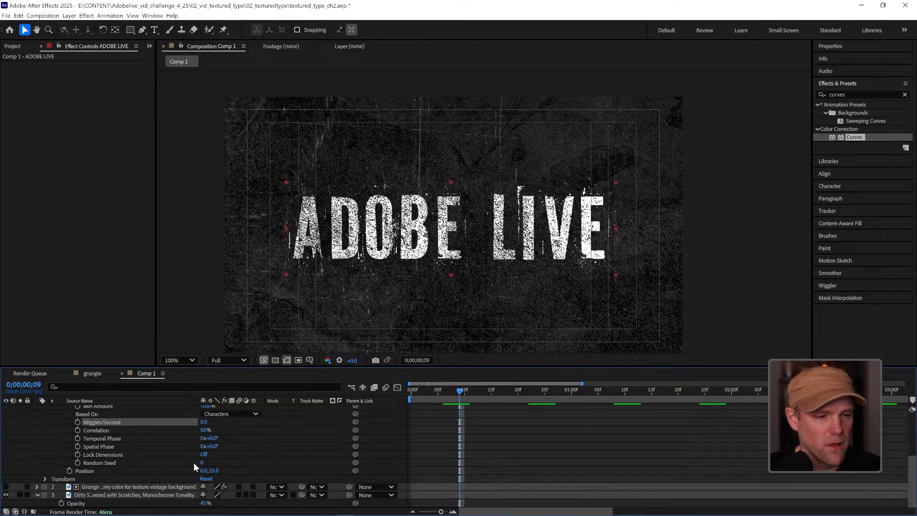
Add the expression random(1000) to the Random Seed of the text's Wiggly selector.
{"action": "left_click", "coordinate": [102, 462]}
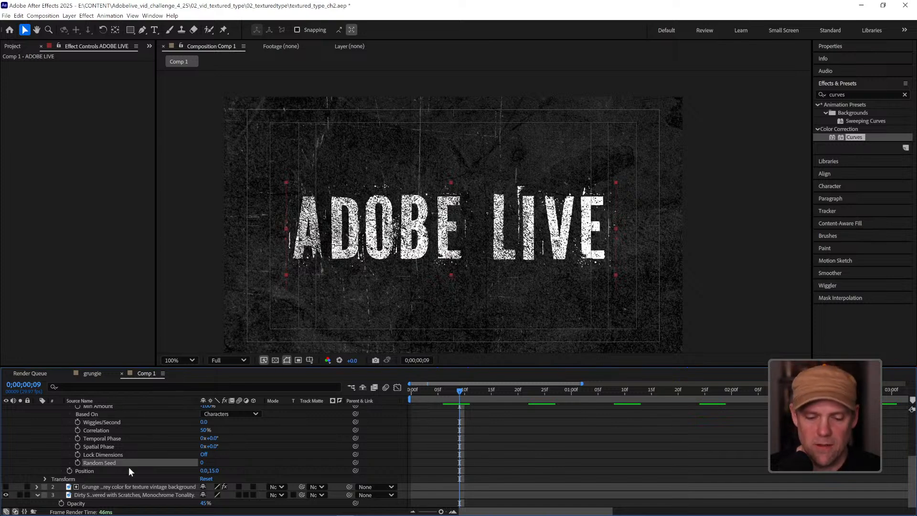
{"action": "key", "text": "alt+shift+equal"}
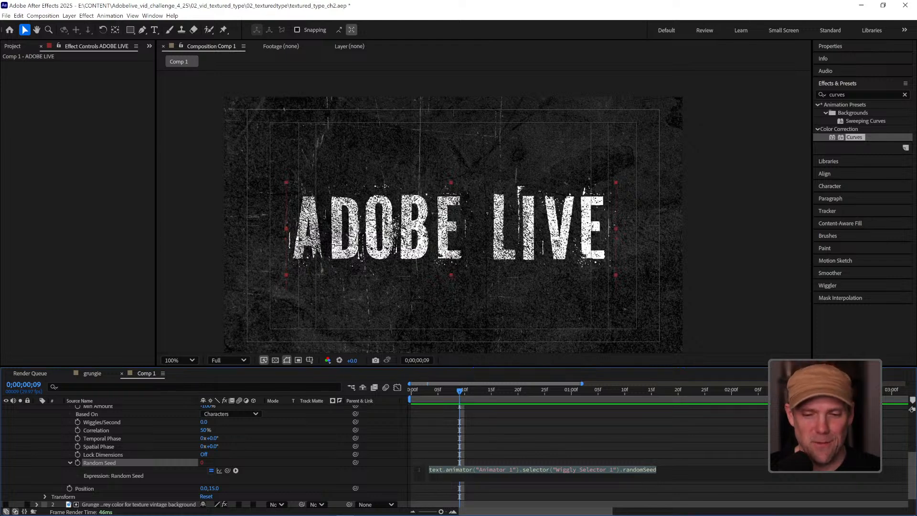
{"action": "left_click", "coordinate": [665, 484]}
{"action": "key", "text": "ctrl+a"}
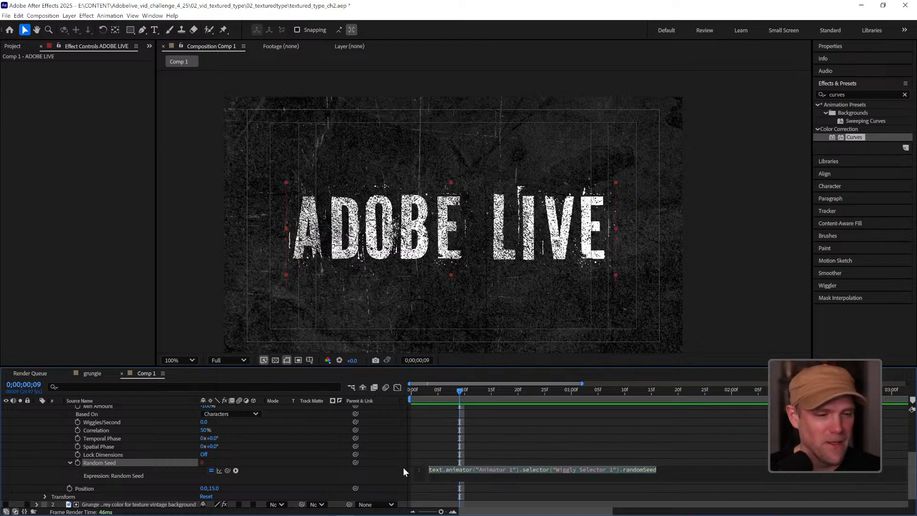
{"action": "key", "text": "BackSpace"}
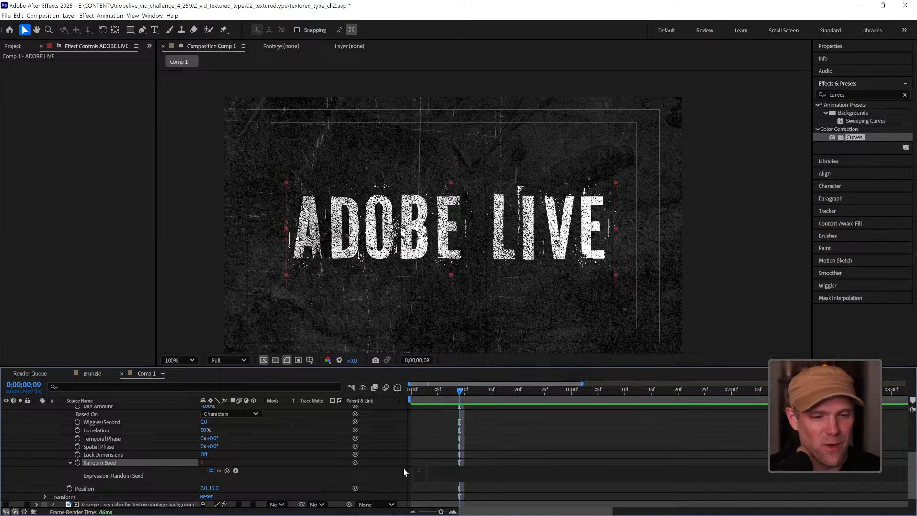
{"action": "type", "text": "random"}
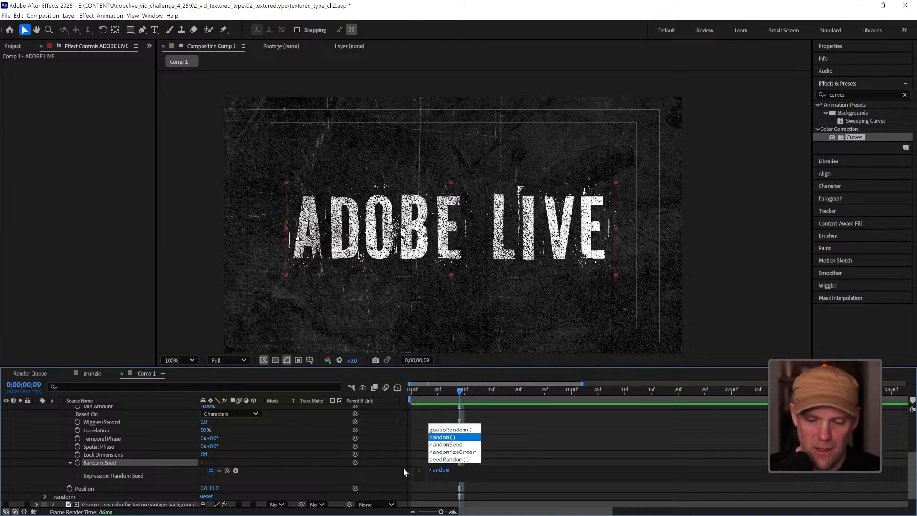
{"action": "key", "text": "Return"}
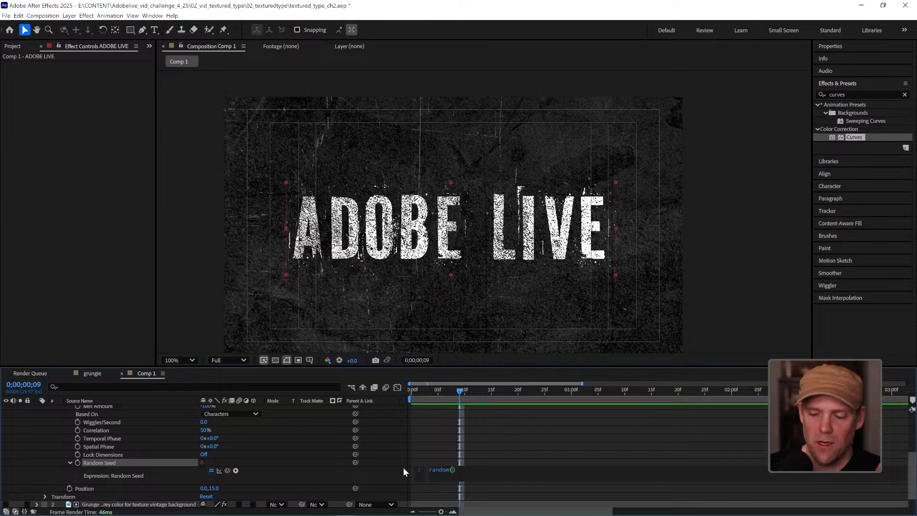
{"action": "type", "text": "1000"}
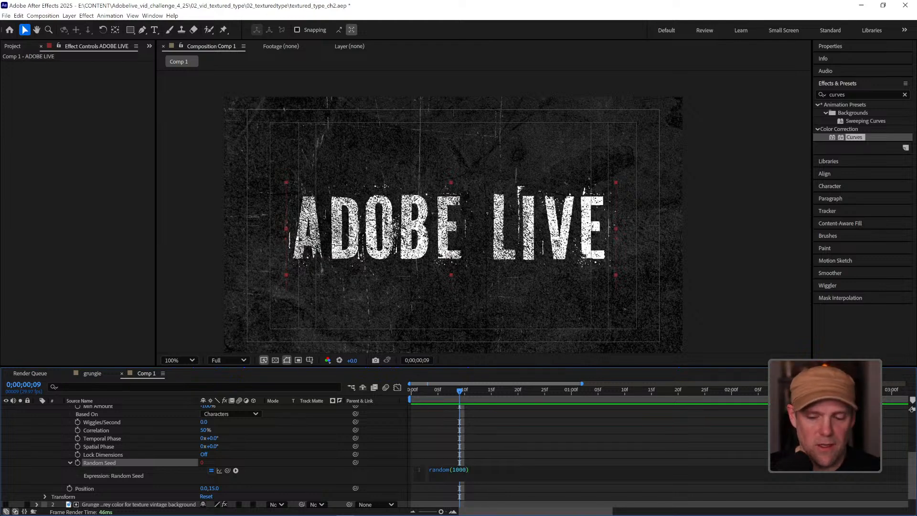
{"action": "type", "text": "0"}
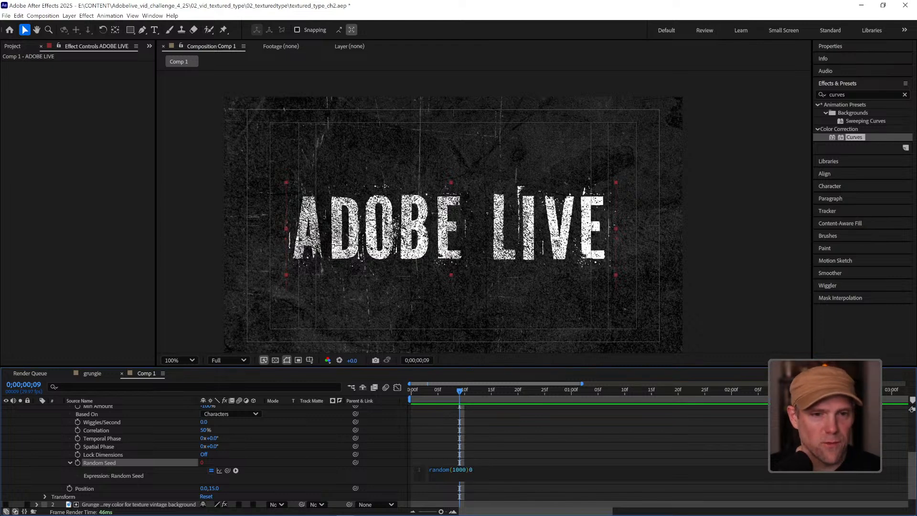
{"action": "key", "text": "BackSpace"}
{"action": "left_click", "coordinate": [482, 470]}
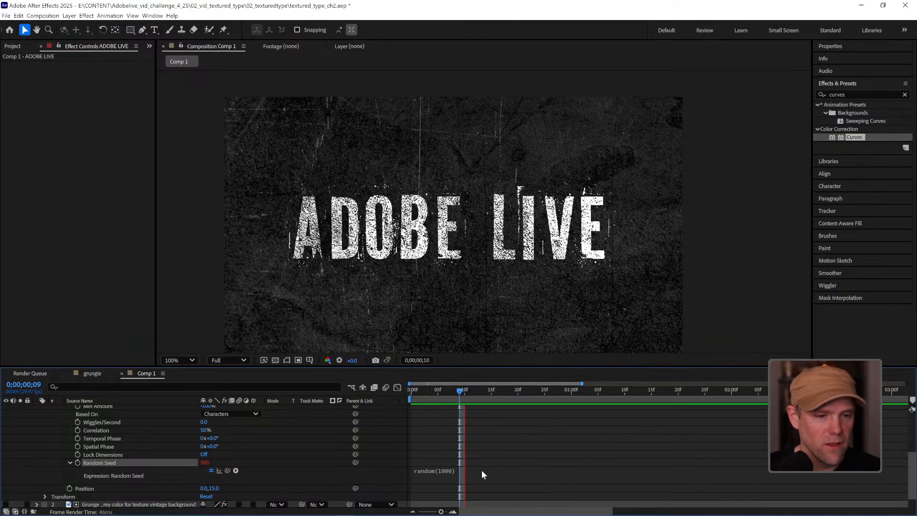
{"action": "left_click", "coordinate": [530, 470]}
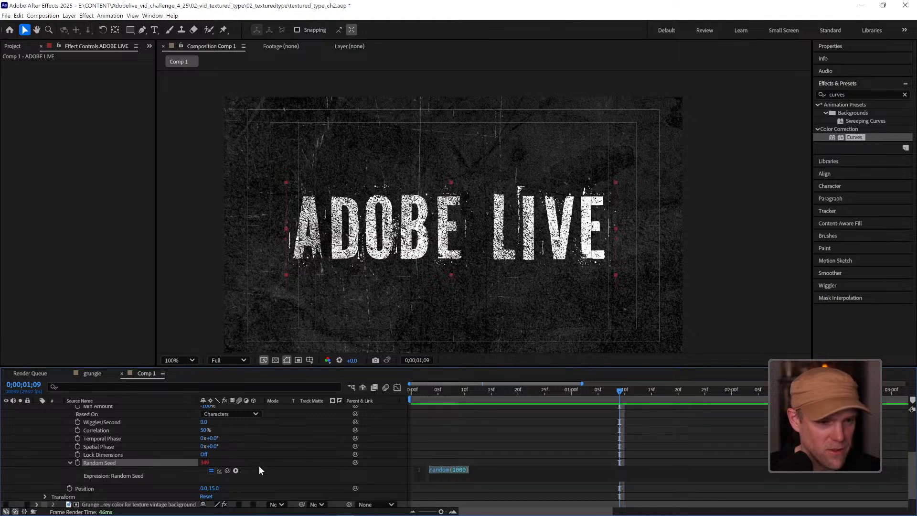
{"action": "left_click_drag", "start_coordinate": [214, 489], "coordinate": [225, 486]}
{"action": "key", "text": "ctrl+z"}
Turn the Wiggly selector back on and play the composition to preview the random letter offsets.
{"action": "scroll", "coordinate": [242, 457], "scroll_direction": "up", "scroll_amount": 1}
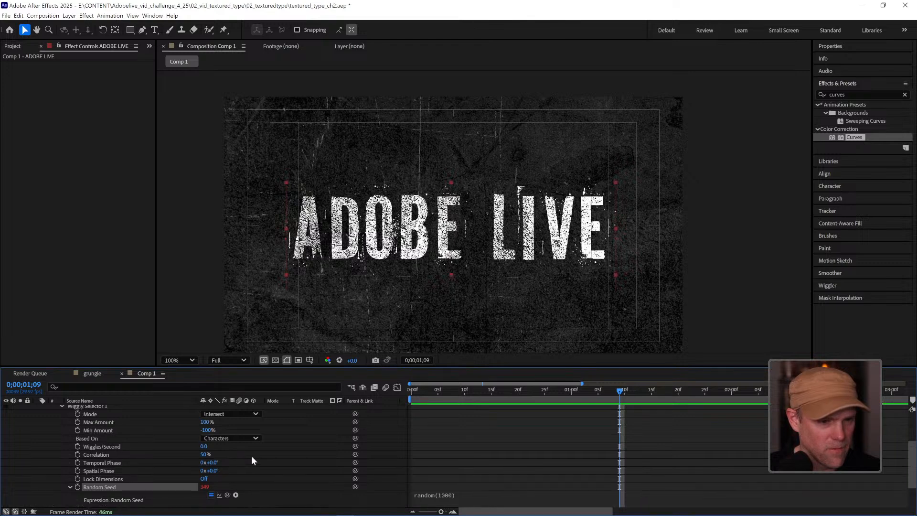
{"action": "scroll", "coordinate": [142, 453], "scroll_direction": "up", "scroll_amount": 1}
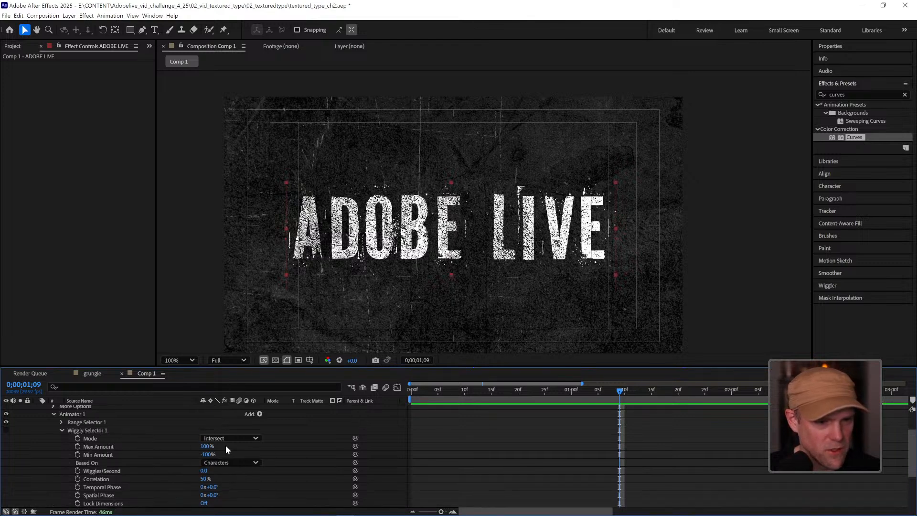
{"action": "left_click", "coordinate": [6, 430]}
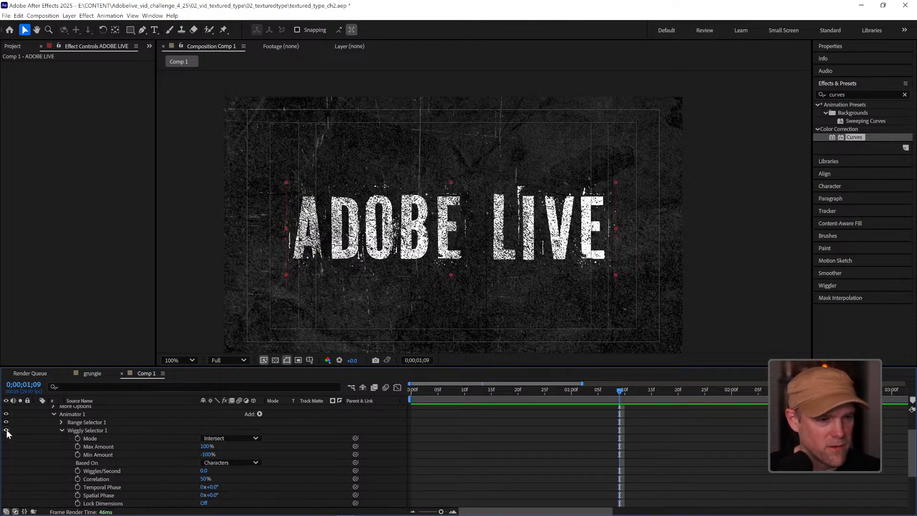
{"action": "key", "text": "space"}
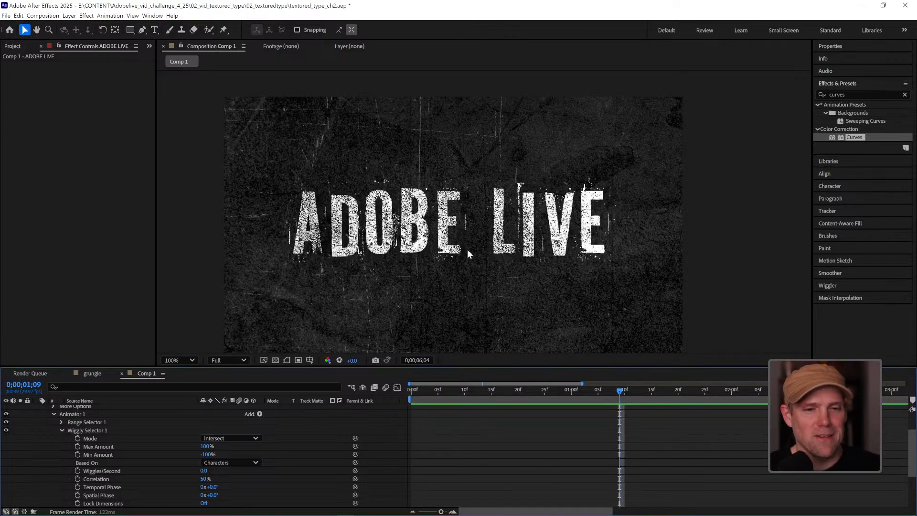
{"action": "key", "text": "space"}
{"action": "left_click_drag", "start_coordinate": [477, 261], "coordinate": [507, 228]}
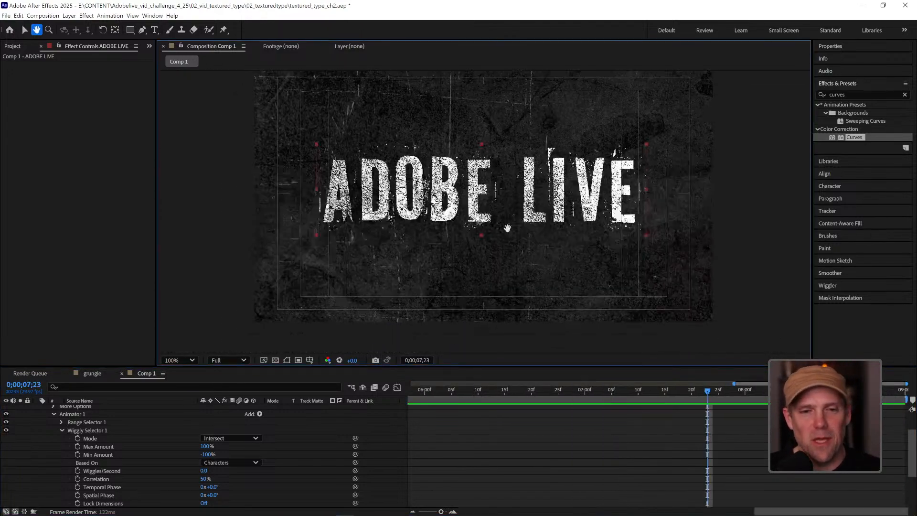
{"action": "left_click", "coordinate": [549, 436]}
{"action": "key", "text": "space"}
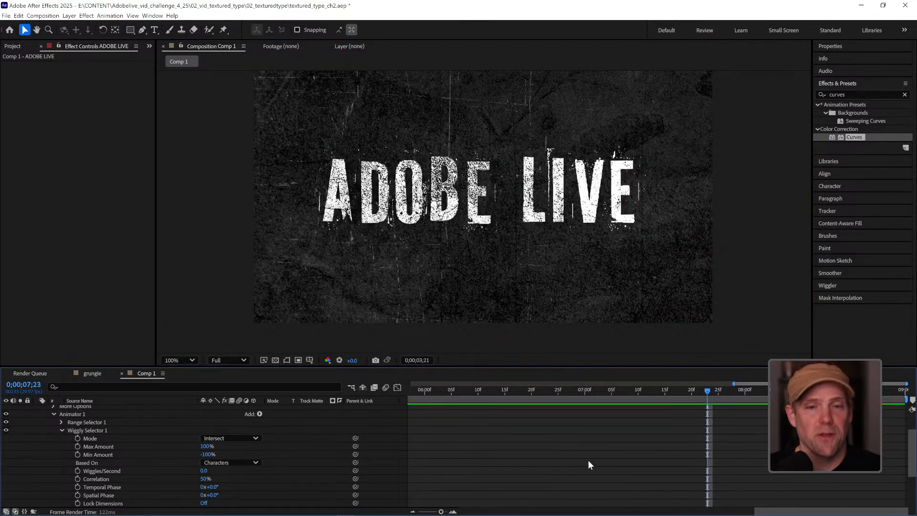
{"action": "scroll", "coordinate": [526, 466], "scroll_direction": "down", "scroll_amount": 3}
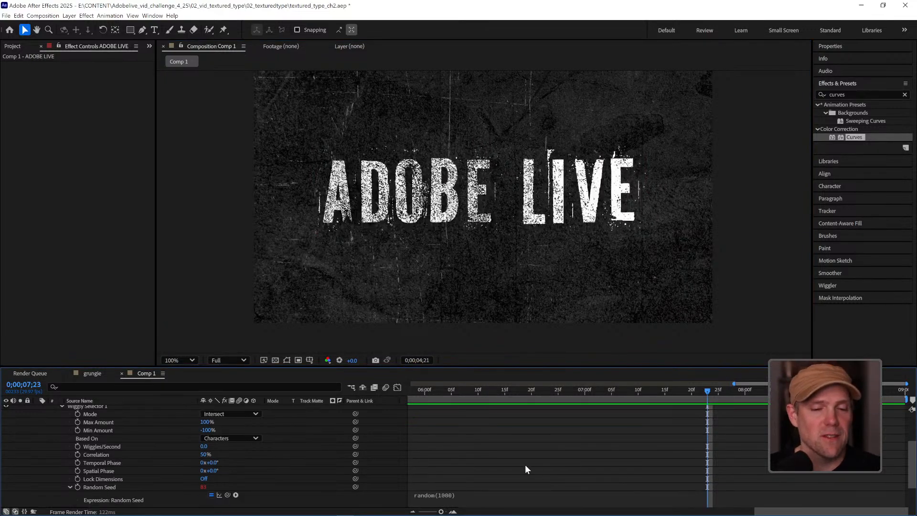
{"action": "left_click", "coordinate": [483, 494]}
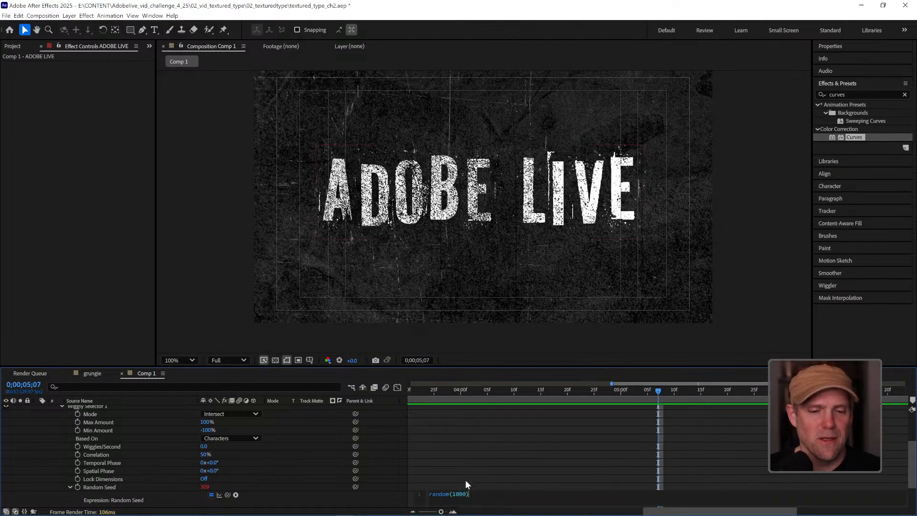
Search the effects for "poster" to look up the Posterize Time effect.
{"action": "left_click", "coordinate": [855, 94]}
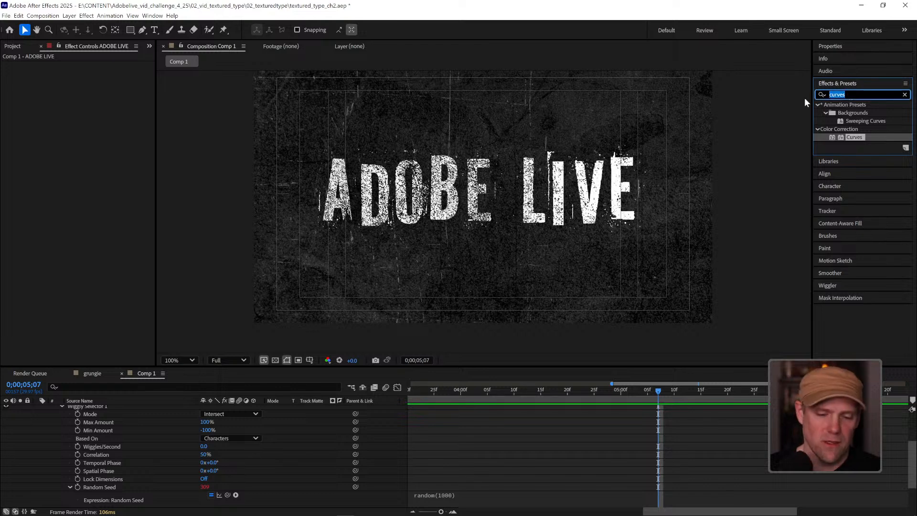
{"action": "type", "text": "poster"}
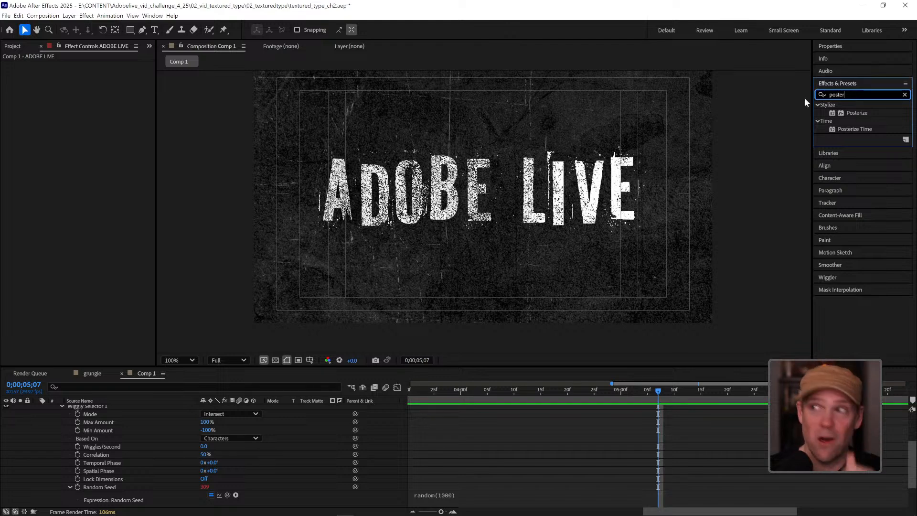
{"action": "left_click", "coordinate": [483, 451]}
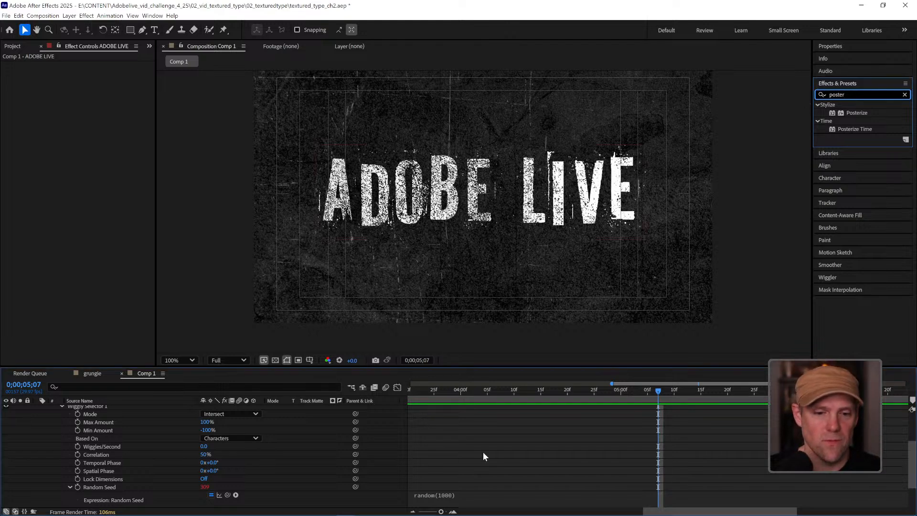
Insert posterizeTime(4) on a new line above random(1000) in the Random Seed expression.
{"action": "left_click", "coordinate": [474, 493]}
{"action": "left_click", "coordinate": [474, 493]}
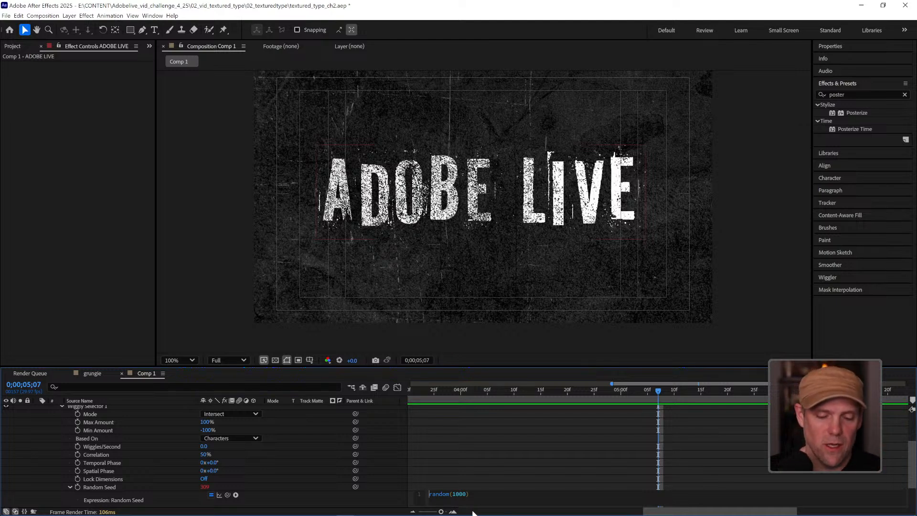
{"action": "key", "text": "Return"}
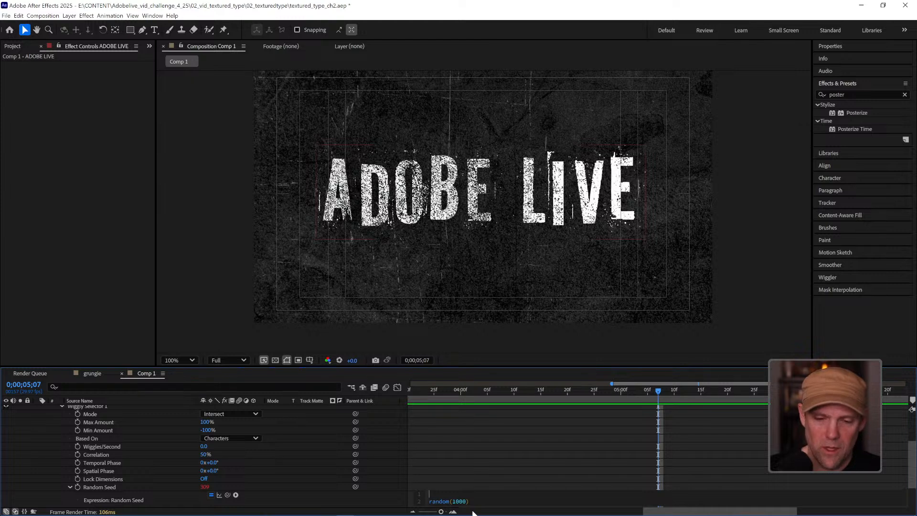
{"action": "type", "text": "poster"}
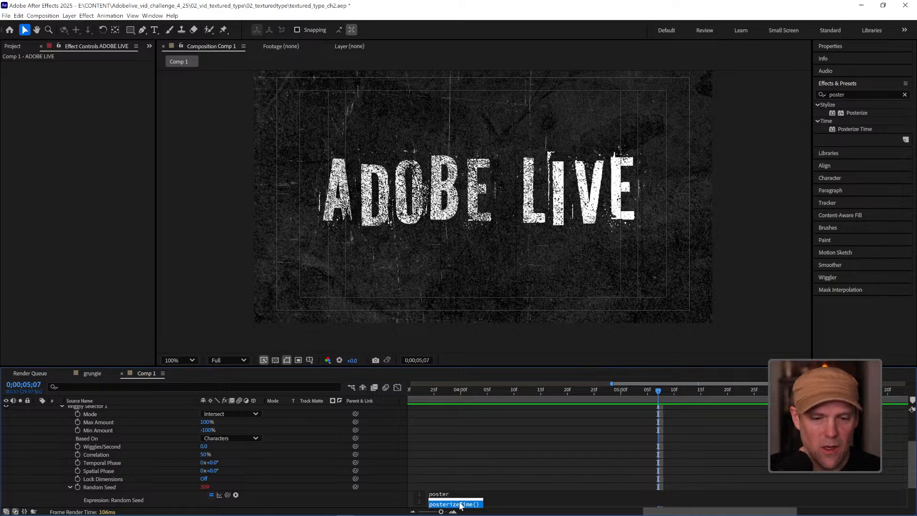
{"action": "left_click", "coordinate": [460, 504]}
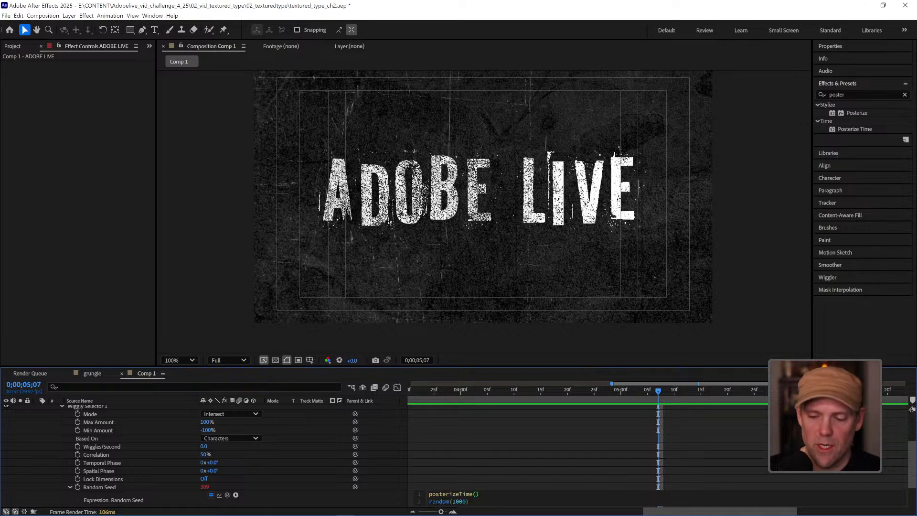
{"action": "type", "text": "4"}
{"action": "key", "text": "KP_Enter"}
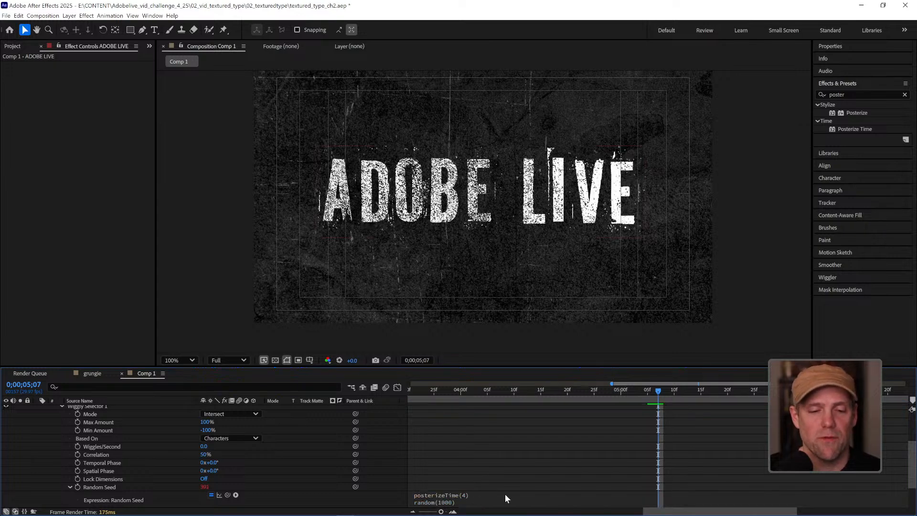
Play the composition and inspect the lettering up close to check the slowed, stepped letter jumps.
{"action": "scroll", "coordinate": [513, 462], "scroll_direction": "down", "scroll_amount": 1}
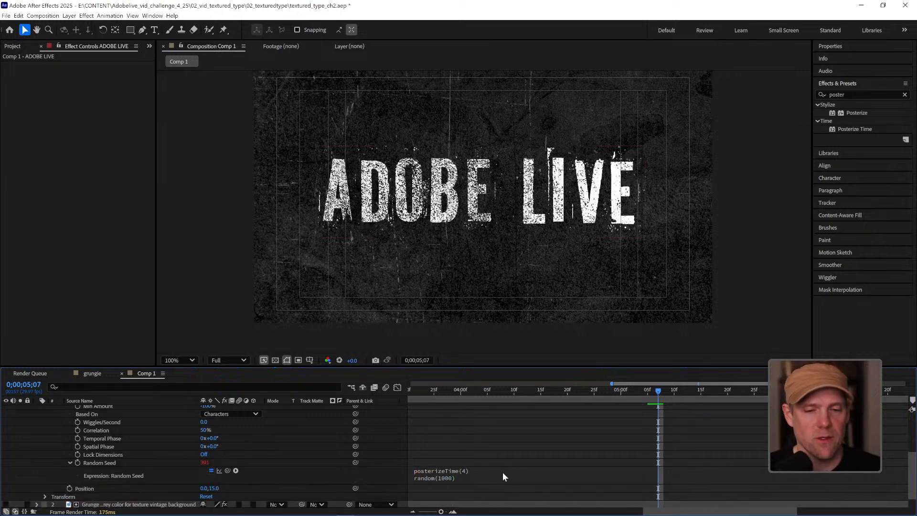
{"action": "key", "text": "space"}
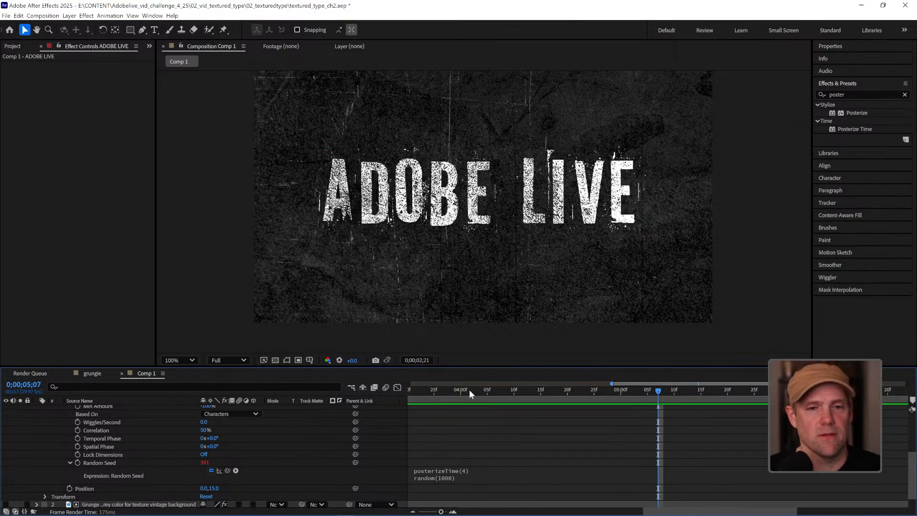
{"action": "scroll", "coordinate": [556, 242], "scroll_direction": "up", "scroll_amount": 1}
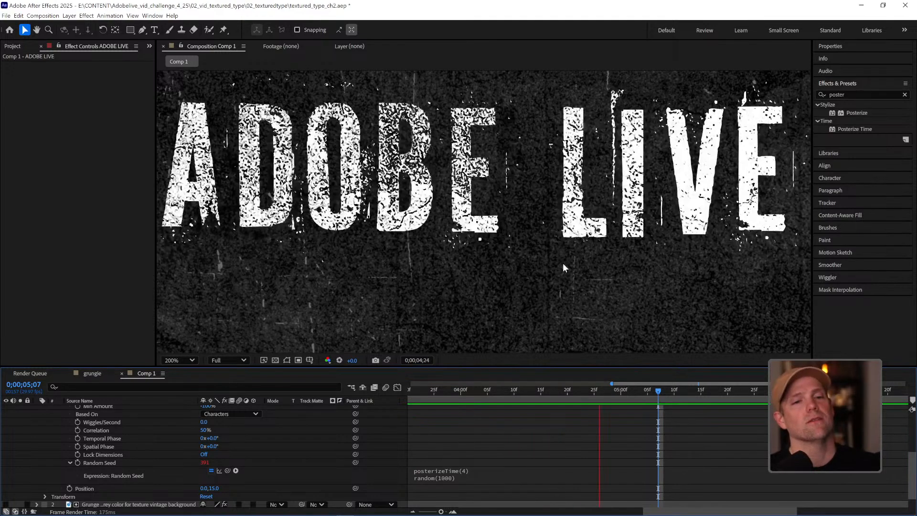
{"action": "scroll", "coordinate": [549, 259], "scroll_direction": "down", "scroll_amount": 1}
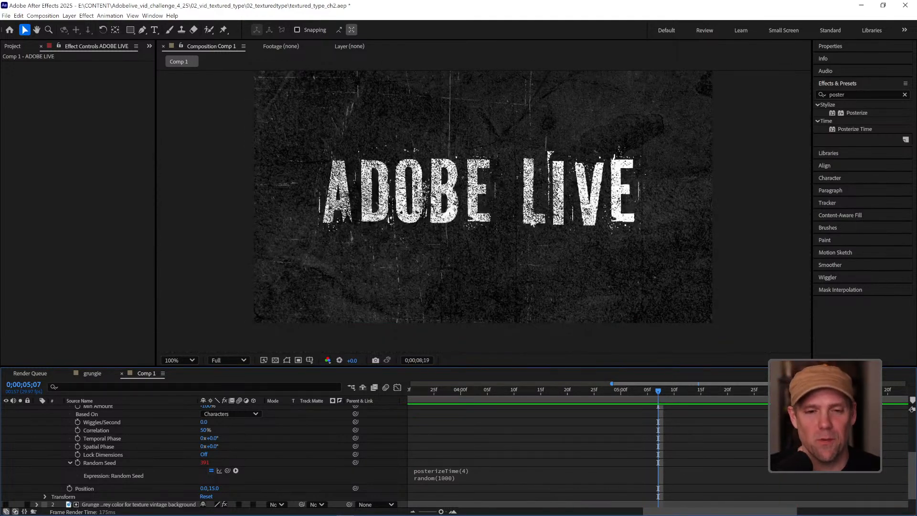
{"action": "key", "text": "'"}
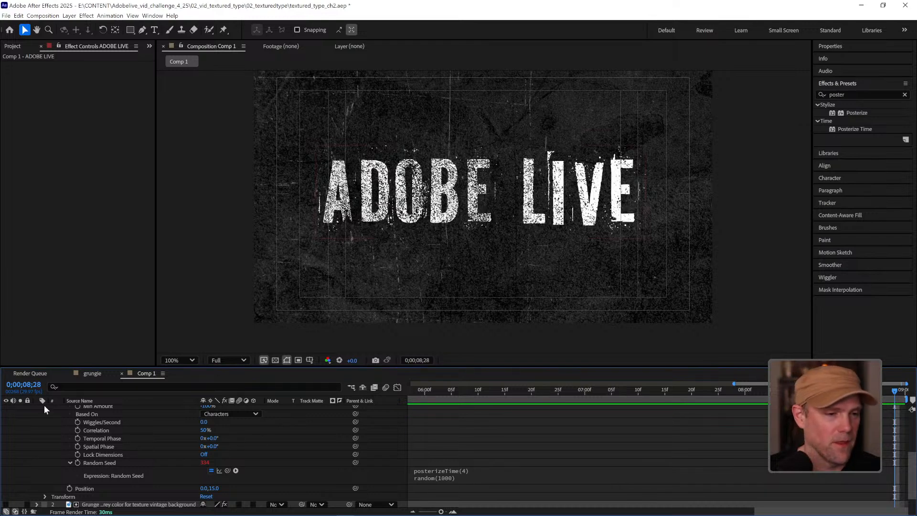
Create a new composition with the HD 1920x1080, 29.97 fps preset and a 9-second duration.
{"action": "scroll", "coordinate": [294, 428], "scroll_direction": "up", "scroll_amount": 3}
{"action": "scroll", "coordinate": [170, 414], "scroll_direction": "up", "scroll_amount": 1}
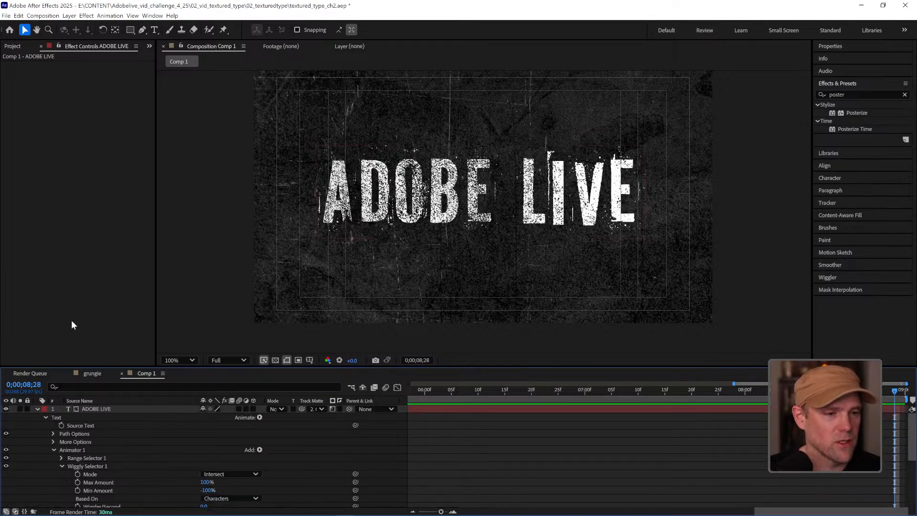
{"action": "left_click", "coordinate": [22, 47]}
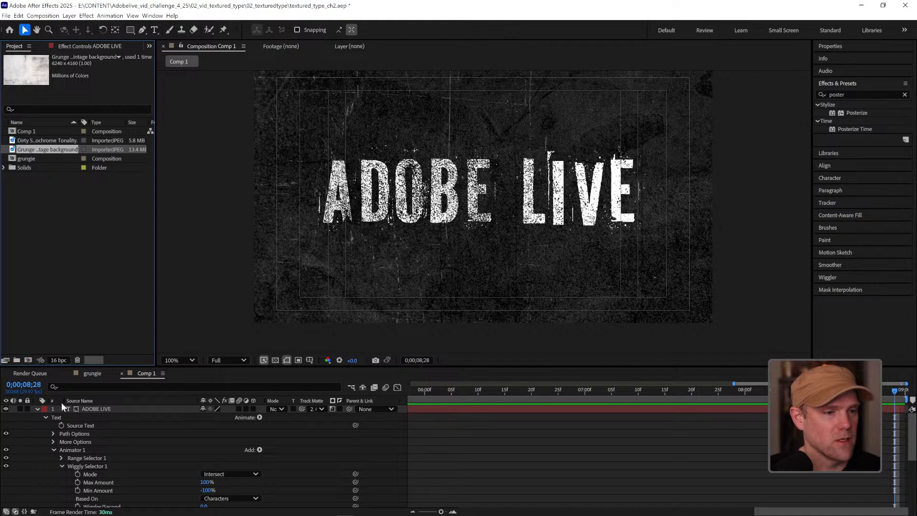
{"action": "left_click", "coordinate": [27, 359]}
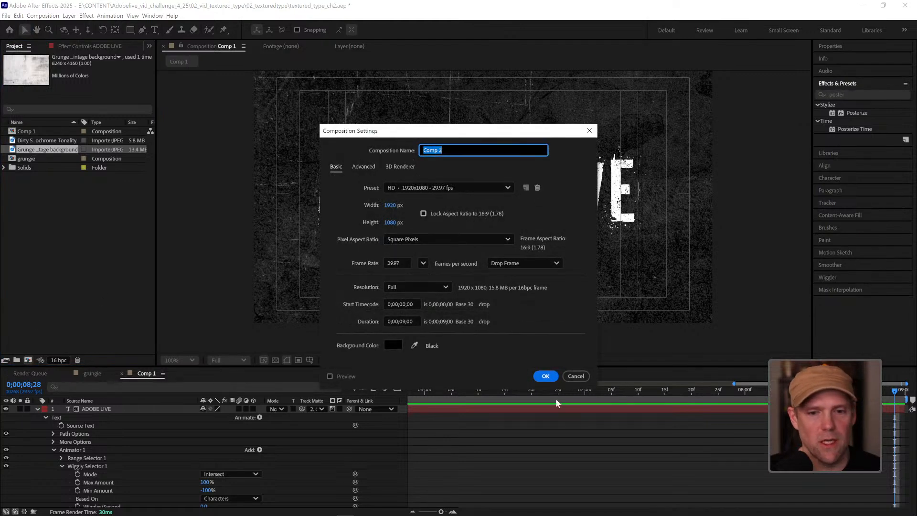
{"action": "left_click", "coordinate": [545, 375]}
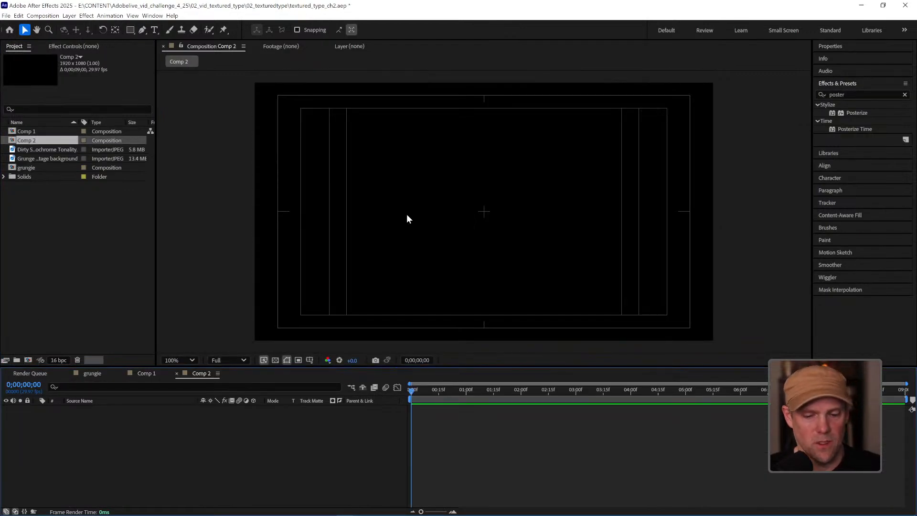
Add a text layer reading "Adobe Live" to the new composition.
{"action": "key", "text": "ctrl+t"}
{"action": "left_click", "coordinate": [369, 221]}
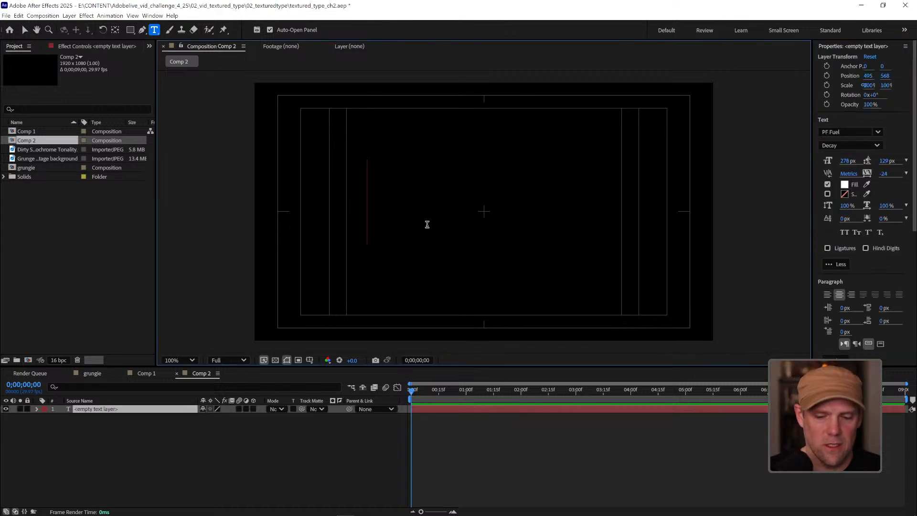
{"action": "type", "text": "Adobe"}
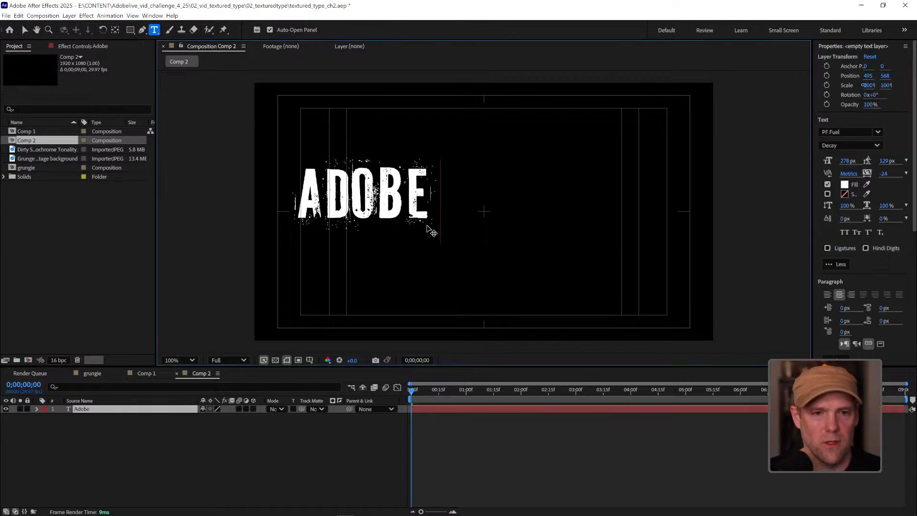
{"action": "type", "text": " Live"}
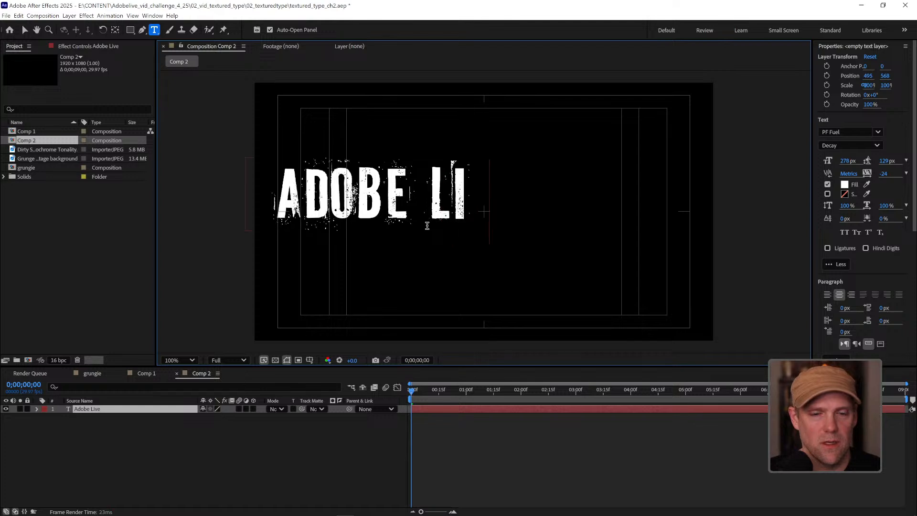
{"action": "left_click", "coordinate": [127, 416]}
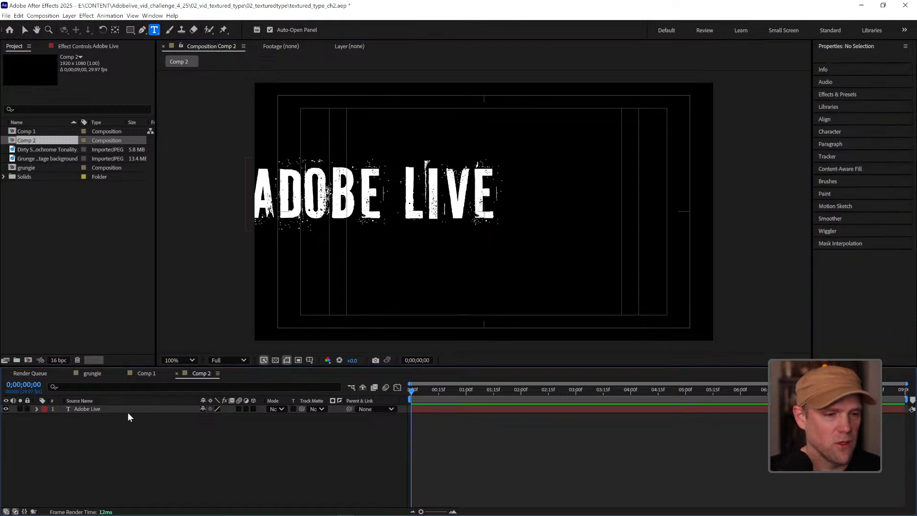
{"action": "left_click", "coordinate": [132, 410]}
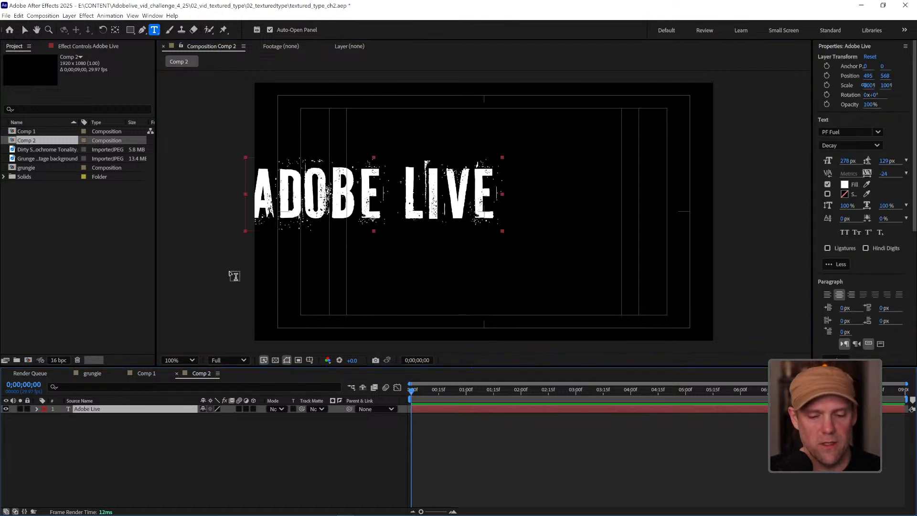
Move the "Adobe Live" title near the middle of the frame and set its font to Cubano Italic.
{"action": "key", "text": "v"}
{"action": "left_click", "coordinate": [375, 215]}
{"action": "left_click_drag", "start_coordinate": [375, 214], "coordinate": [477, 225]}
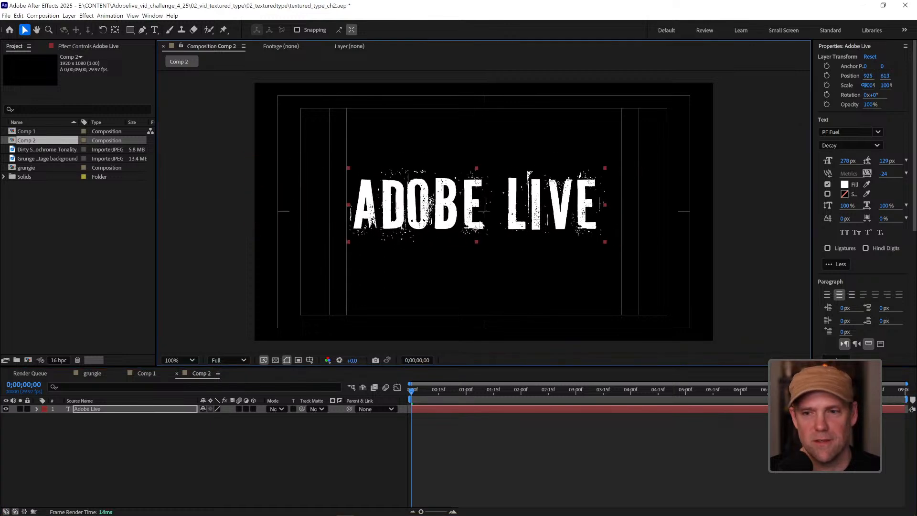
{"action": "left_click", "coordinate": [879, 132]}
{"action": "type", "text": "cub"}
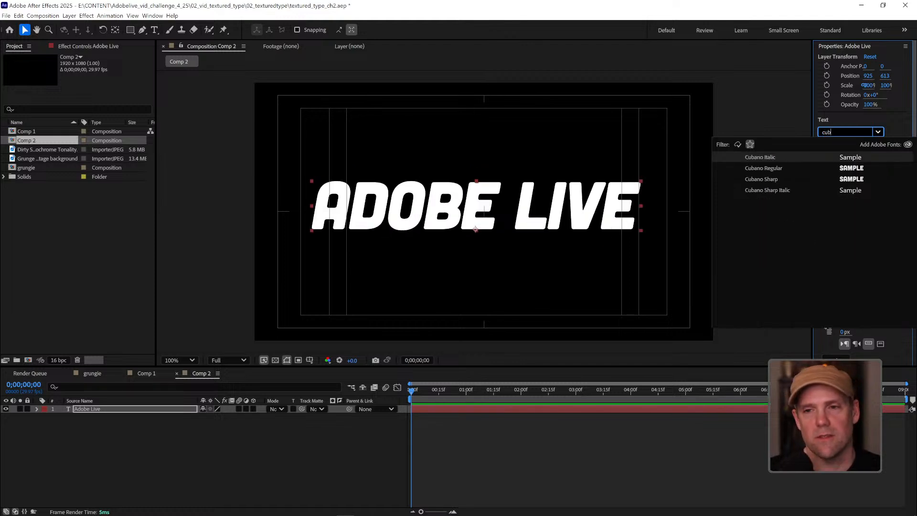
{"action": "key", "text": "Return"}
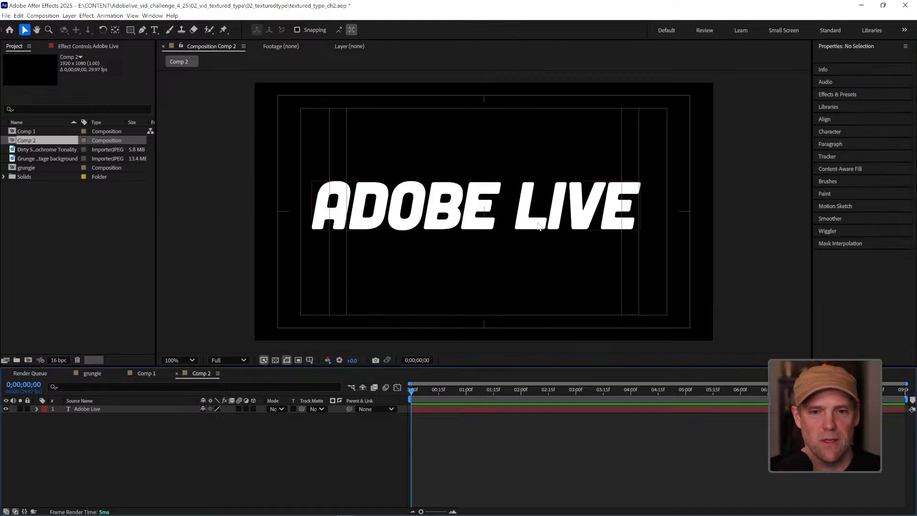
Center the title horizontally and vertically in the composition.
{"action": "left_click", "coordinate": [850, 45]}
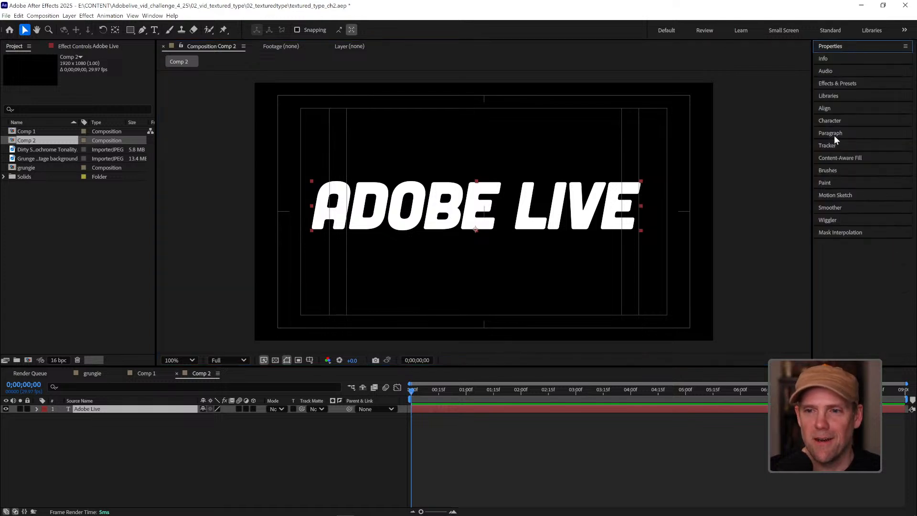
{"action": "left_click", "coordinate": [827, 108]}
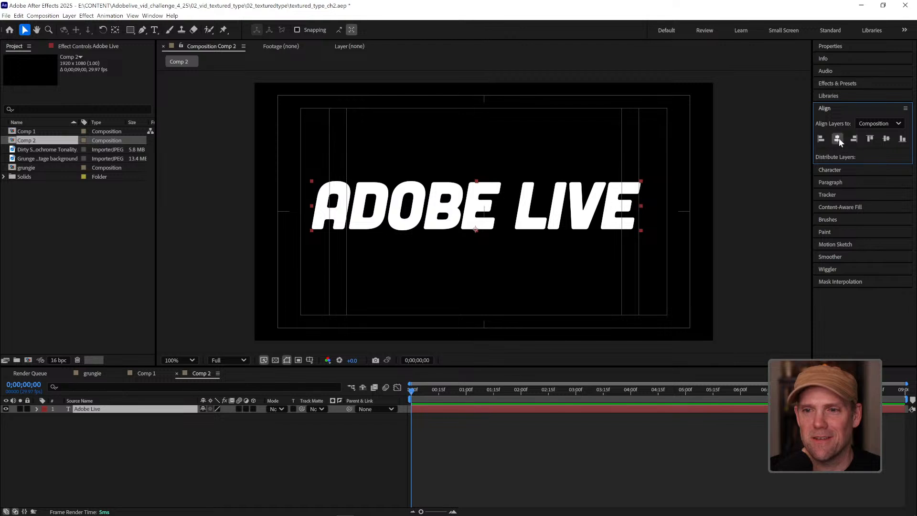
{"action": "left_click", "coordinate": [837, 138]}
{"action": "left_click", "coordinate": [886, 138]}
{"action": "left_click", "coordinate": [549, 454]}
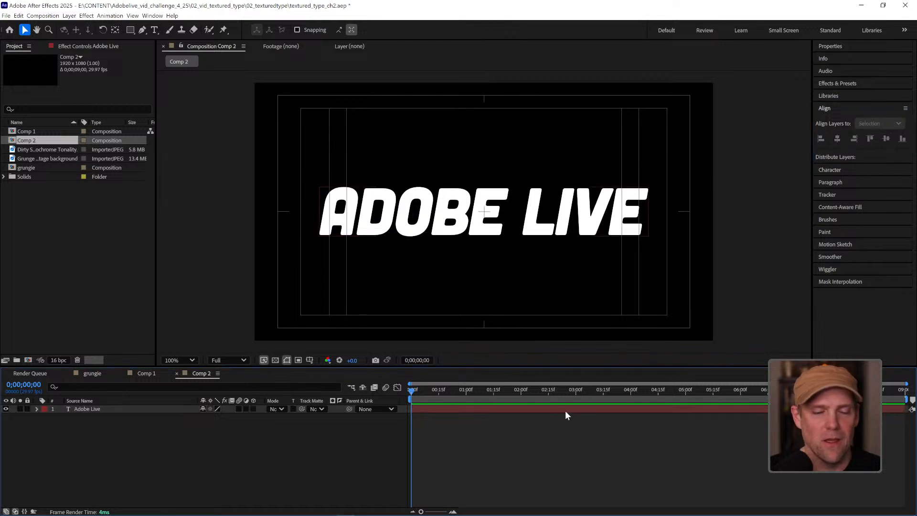
Find the Roughen Edges effect by searching for "roughen" and apply it to the "Adobe Live" text layer.
{"action": "scroll", "coordinate": [551, 234], "scroll_direction": "up", "scroll_amount": 3}
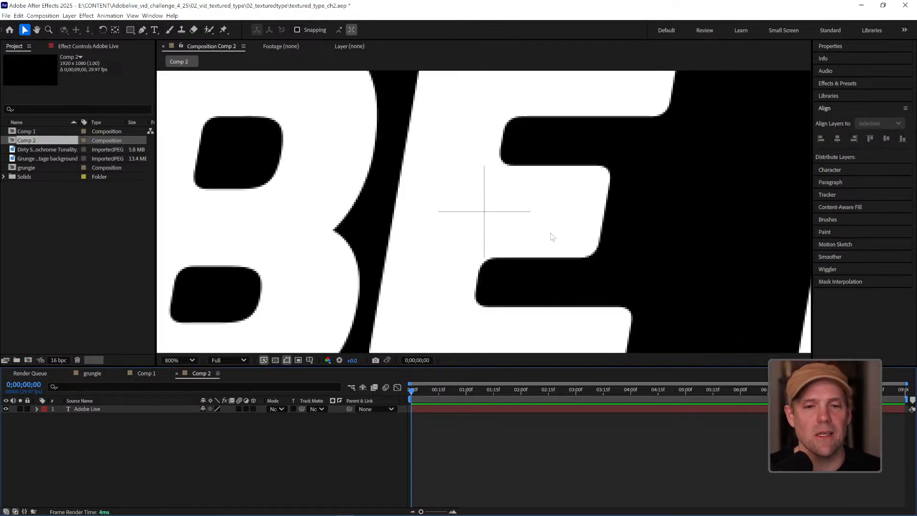
{"action": "scroll", "coordinate": [591, 238], "scroll_direction": "down", "scroll_amount": 1}
{"action": "scroll", "coordinate": [590, 240], "scroll_direction": "down", "scroll_amount": 1}
{"action": "scroll", "coordinate": [591, 251], "scroll_direction": "up", "scroll_amount": 1}
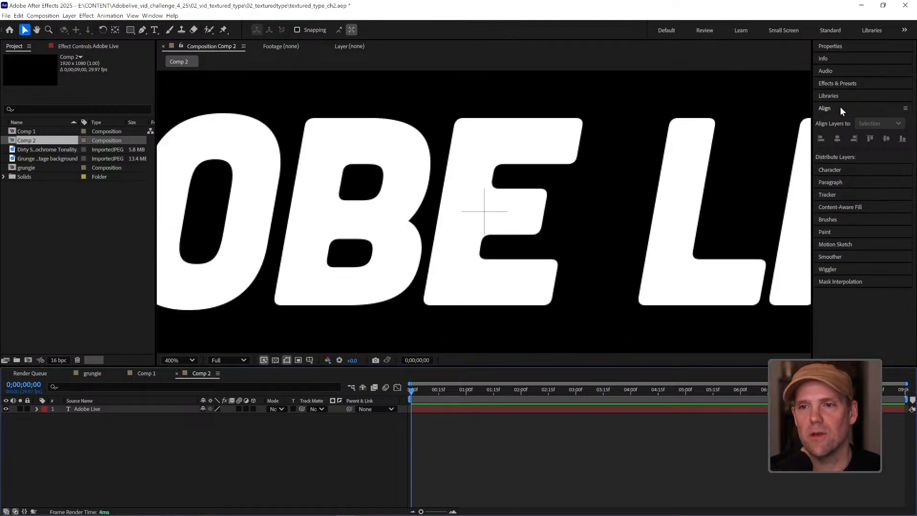
{"action": "scroll", "coordinate": [600, 211], "scroll_direction": "down", "scroll_amount": 1}
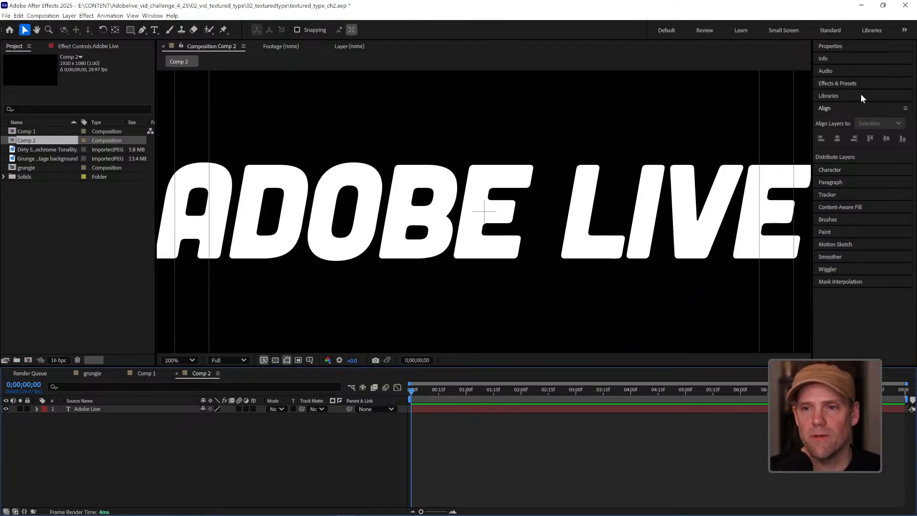
{"action": "left_click", "coordinate": [844, 86]}
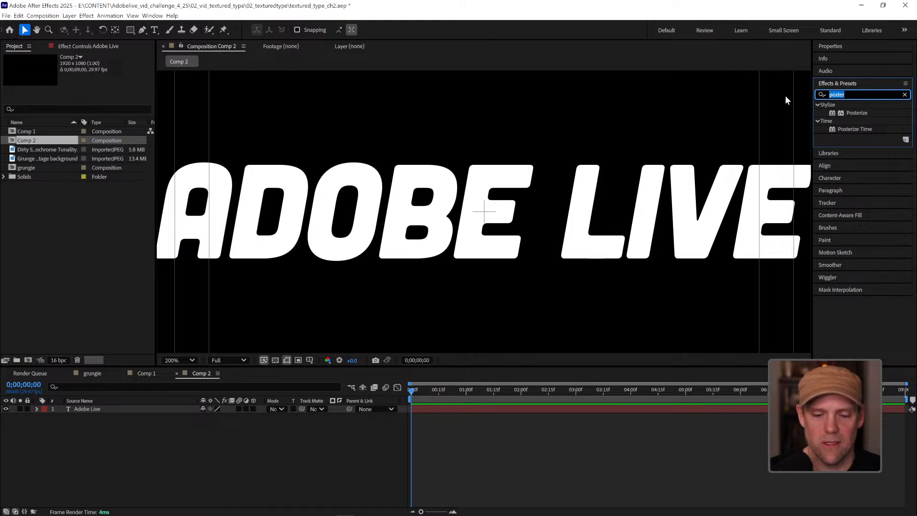
{"action": "type", "text": "roughen"}
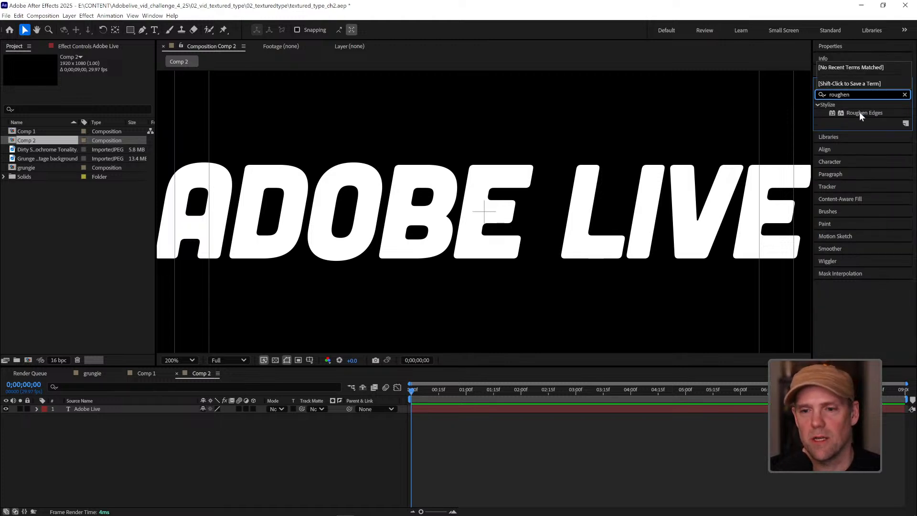
{"action": "left_click_drag", "start_coordinate": [862, 116], "coordinate": [168, 413]}
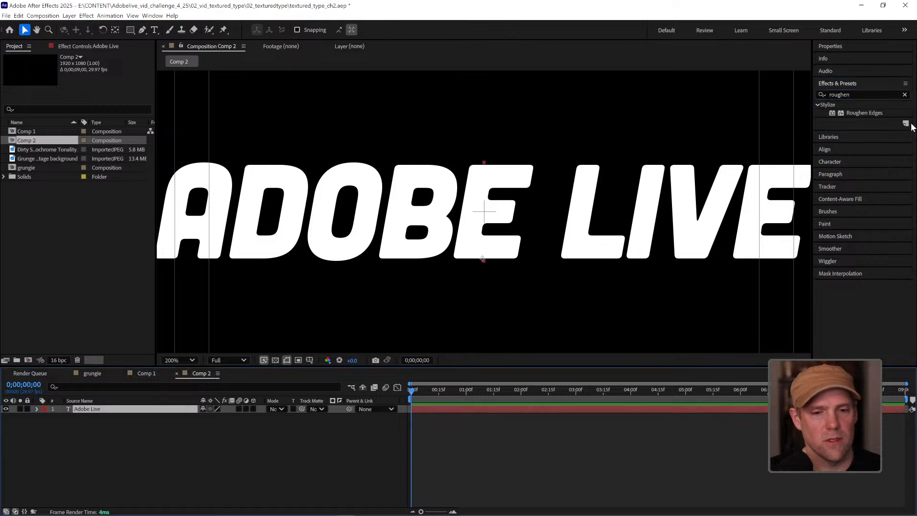
{"action": "double_click", "coordinate": [855, 113]}
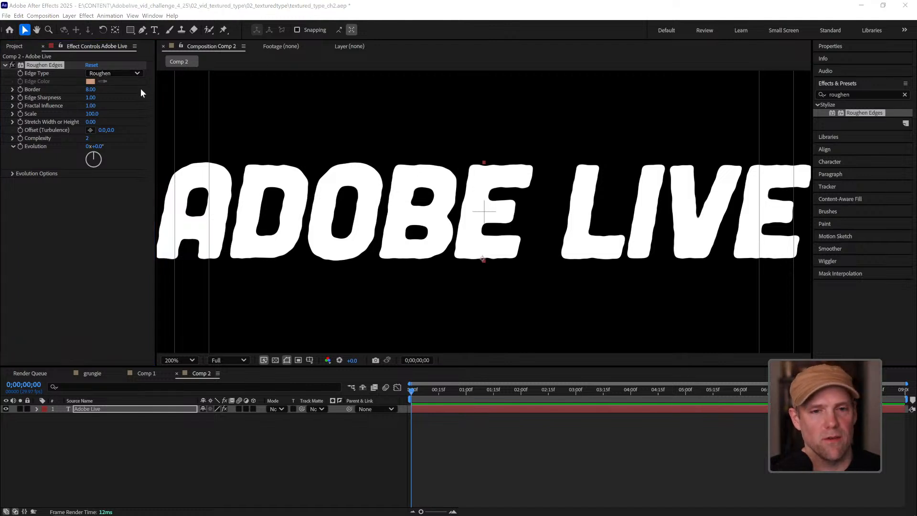
Try a Border value of 24.80 for the Roughen Edges effect and undo it.
{"action": "left_click_drag", "start_coordinate": [90, 90], "coordinate": [218, 86]}
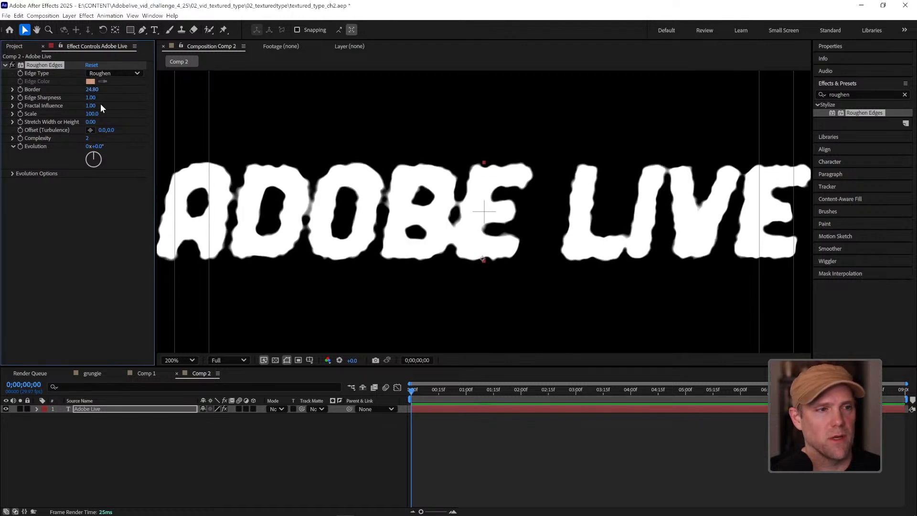
{"action": "key", "text": "ctrl+z"}
Set the Roughen Edges effect's Edge Sharpness to 8.10 and Scale to 88.0, and check the lettering's edges.
{"action": "left_click_drag", "start_coordinate": [92, 99], "coordinate": [420, 87]}
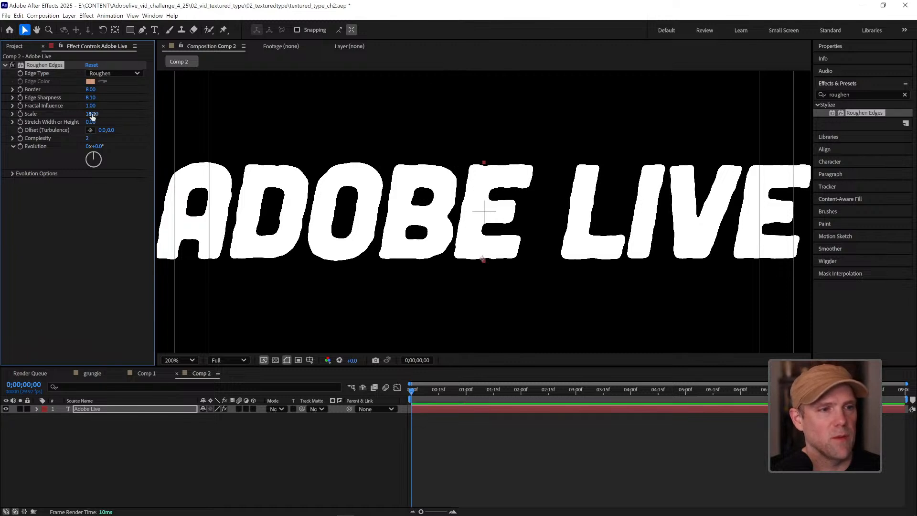
{"action": "left_click_drag", "start_coordinate": [86, 113], "coordinate": [80, 114]}
{"action": "scroll", "coordinate": [392, 156], "scroll_direction": "down", "scroll_amount": 1}
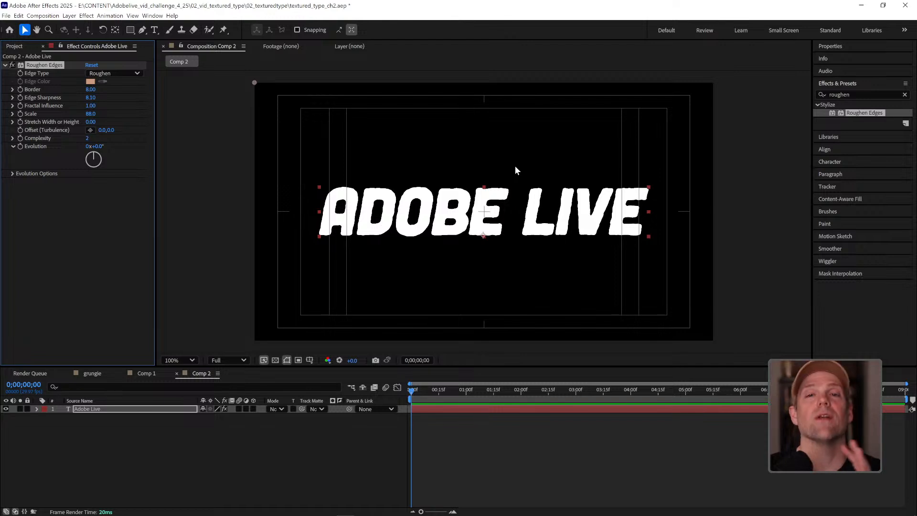
{"action": "left_click", "coordinate": [589, 433]}
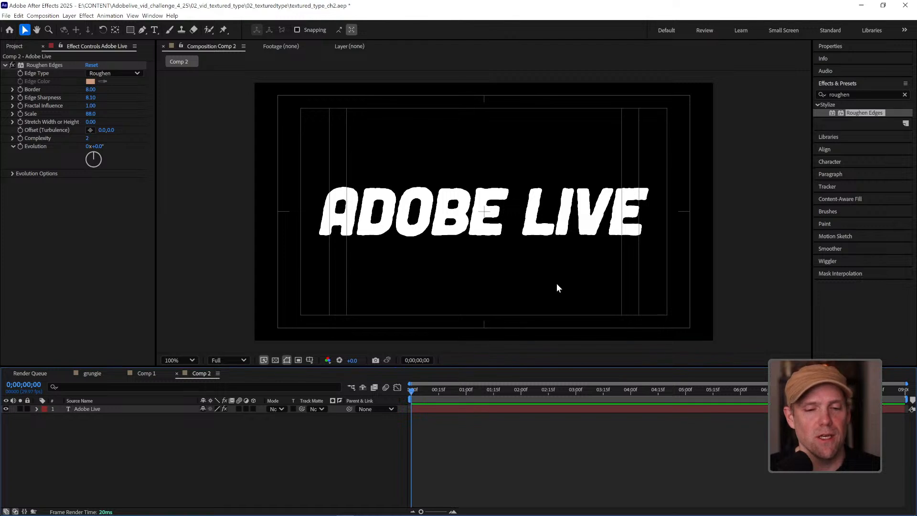
{"action": "scroll", "coordinate": [515, 218], "scroll_direction": "up", "scroll_amount": 1}
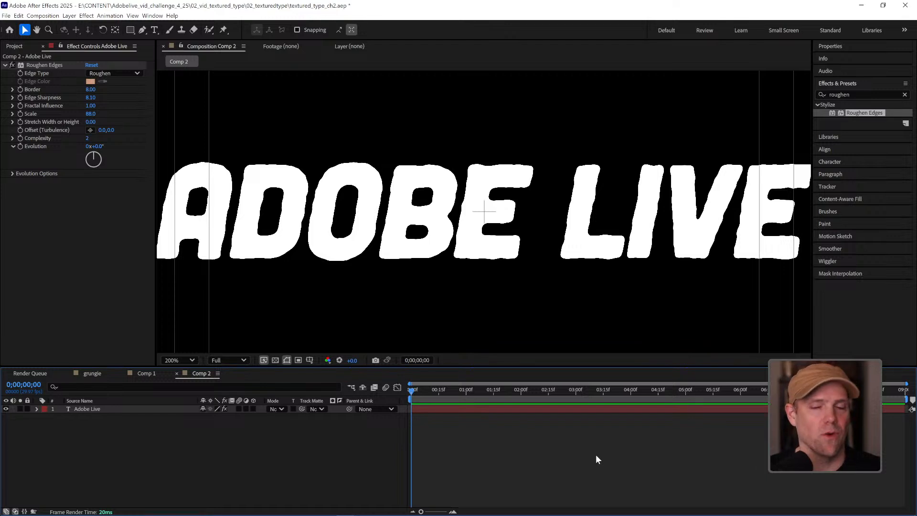
{"action": "scroll", "coordinate": [593, 220], "scroll_direction": "down", "scroll_amount": 1}
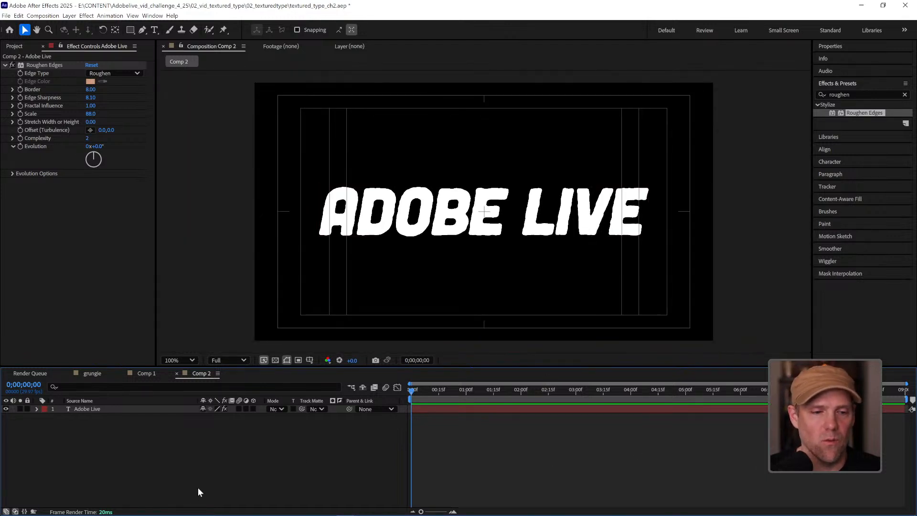
Create a white (FFFFFF) 1920 x 1080 px solid named "texture".
{"action": "key", "text": "ctrl+t"}
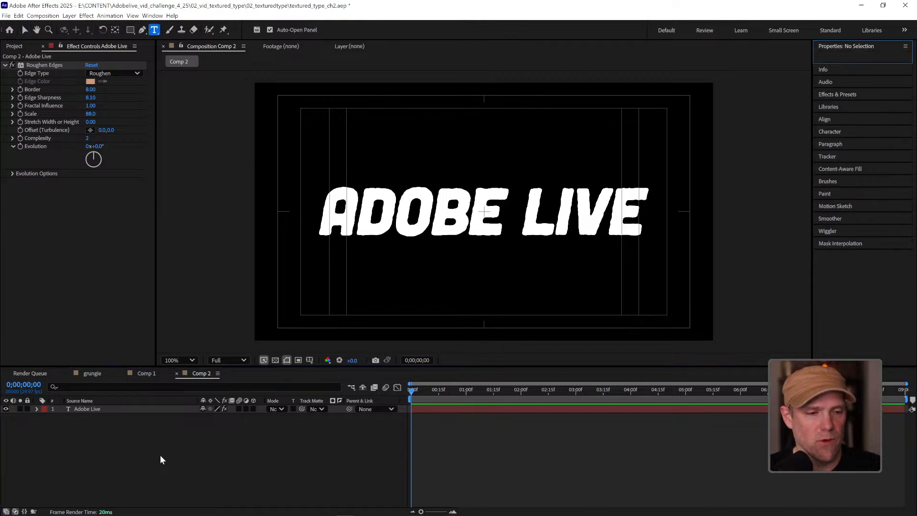
{"action": "left_click", "coordinate": [165, 409]}
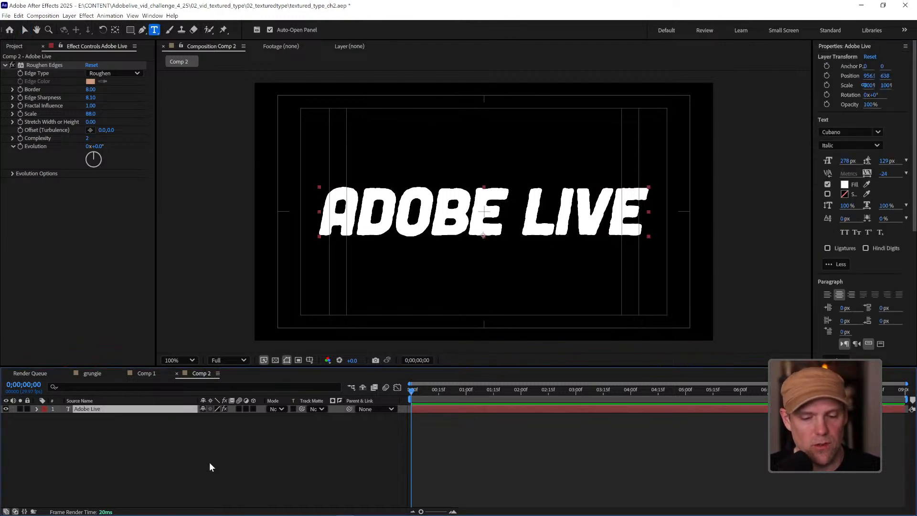
{"action": "key", "text": "ctrl+y"}
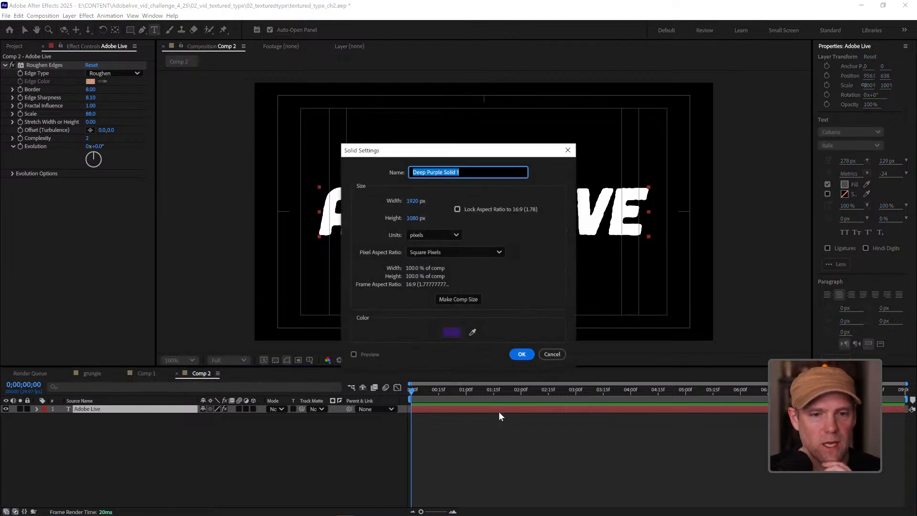
{"action": "left_click", "coordinate": [457, 331]}
{"action": "left_click_drag", "start_coordinate": [421, 222], "coordinate": [320, 194]}
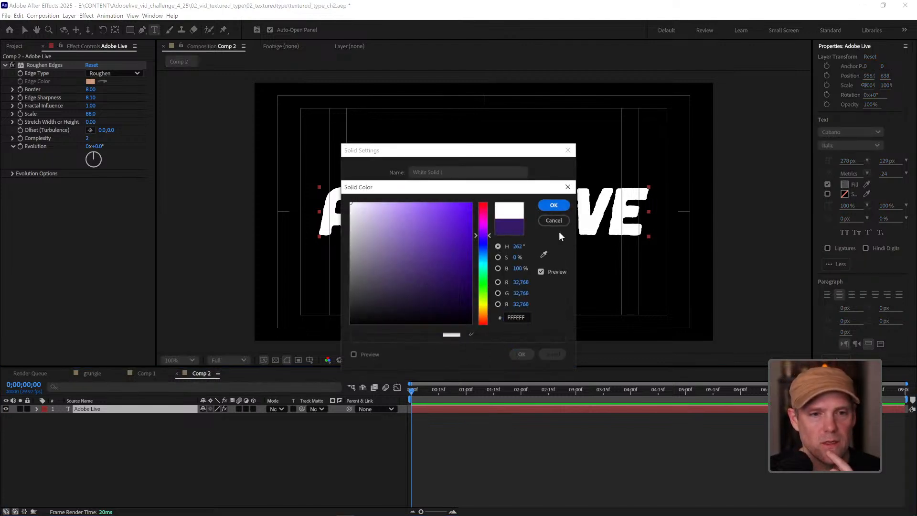
{"action": "left_click", "coordinate": [554, 206]}
{"action": "triple_click", "coordinate": [485, 172]}
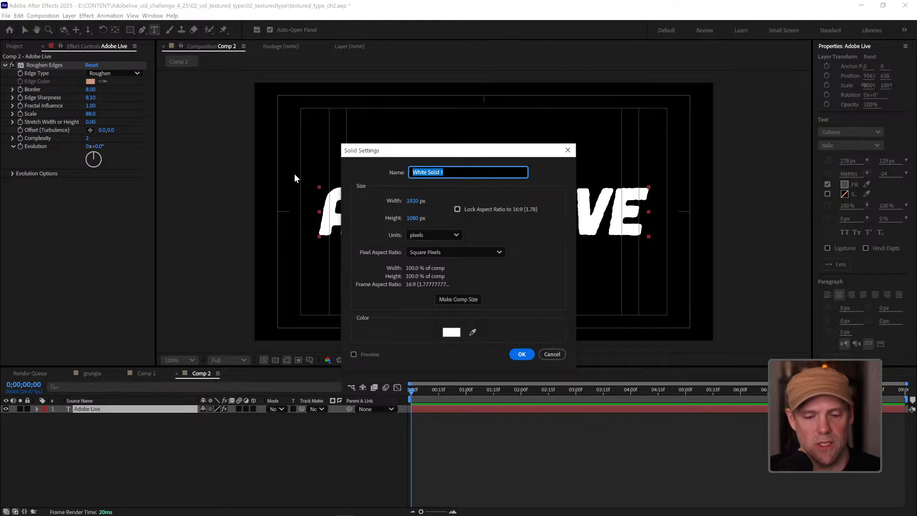
{"action": "type", "text": "textuer"}
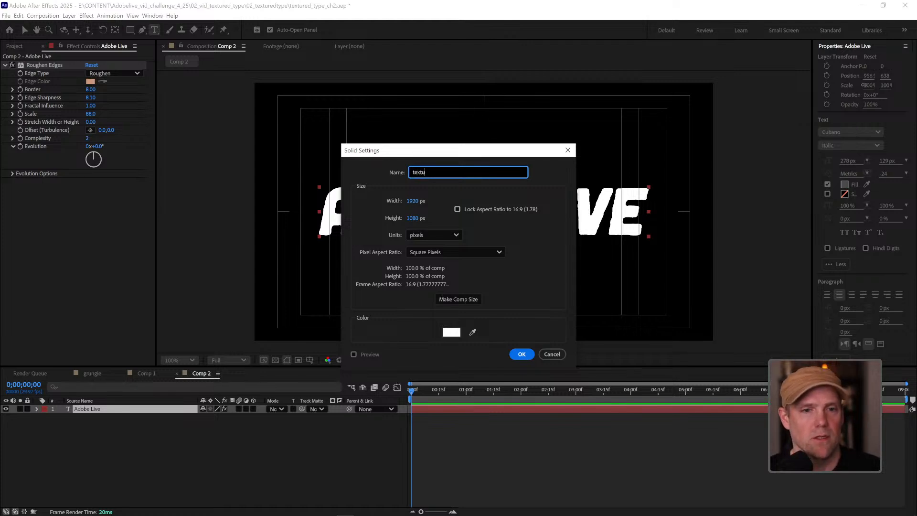
{"action": "key", "text": "BackSpace"}
{"action": "type", "text": "ure"}
{"action": "key", "text": "Return"}
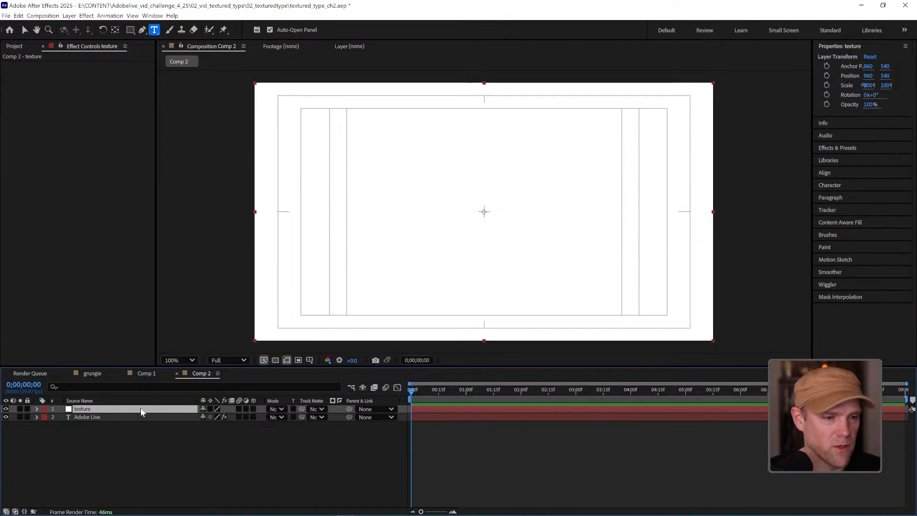
Place the texture solid beneath the "Adobe Live" text layer and hide the text layer.
{"action": "left_click_drag", "start_coordinate": [145, 405], "coordinate": [132, 425]}
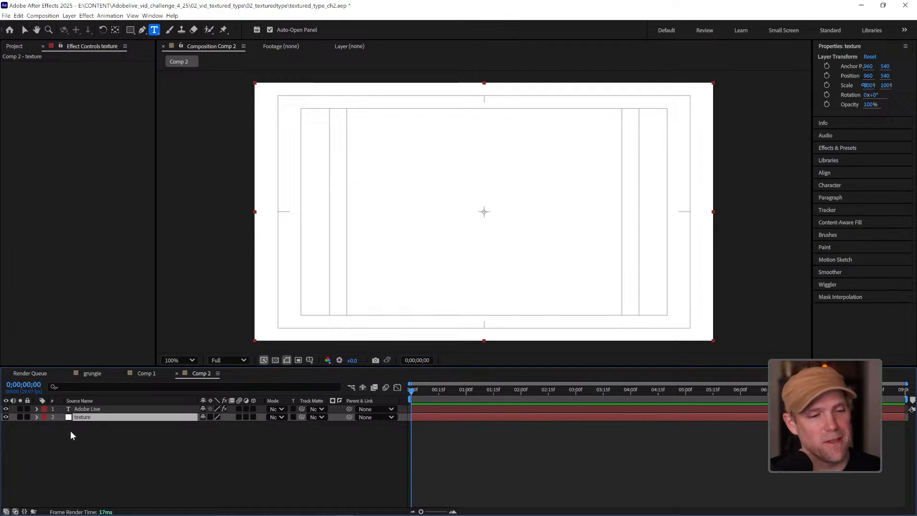
{"action": "left_click", "coordinate": [6, 409]}
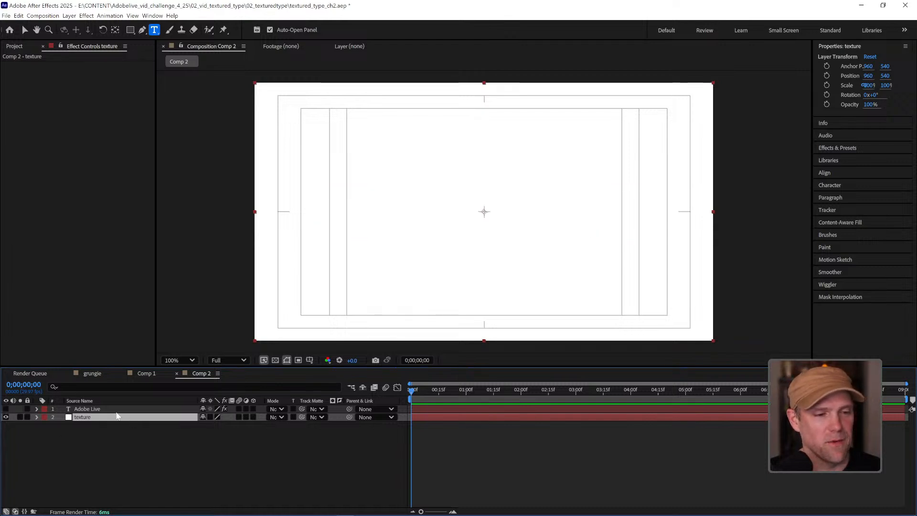
Find the Fractal Noise effect and apply it to the "Adobe Live" text layer.
{"action": "left_click", "coordinate": [129, 409]}
{"action": "left_click", "coordinate": [835, 46]}
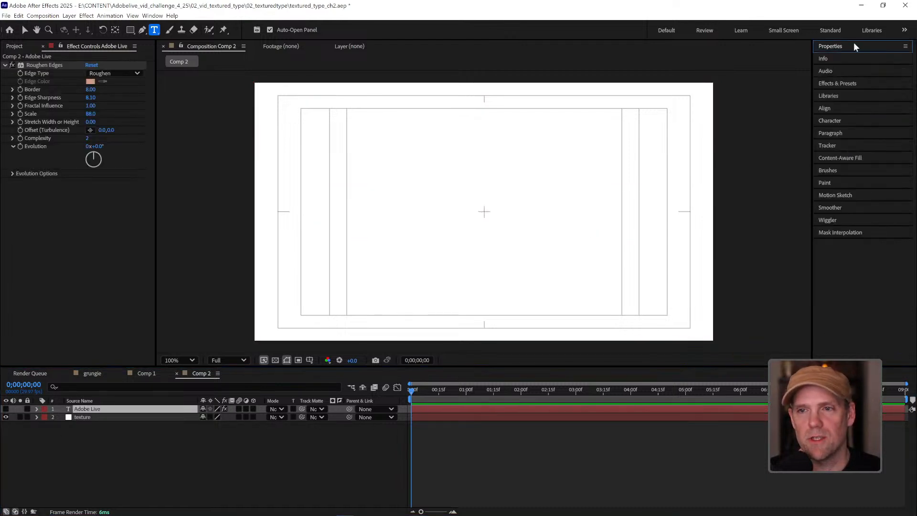
{"action": "left_click", "coordinate": [857, 84]}
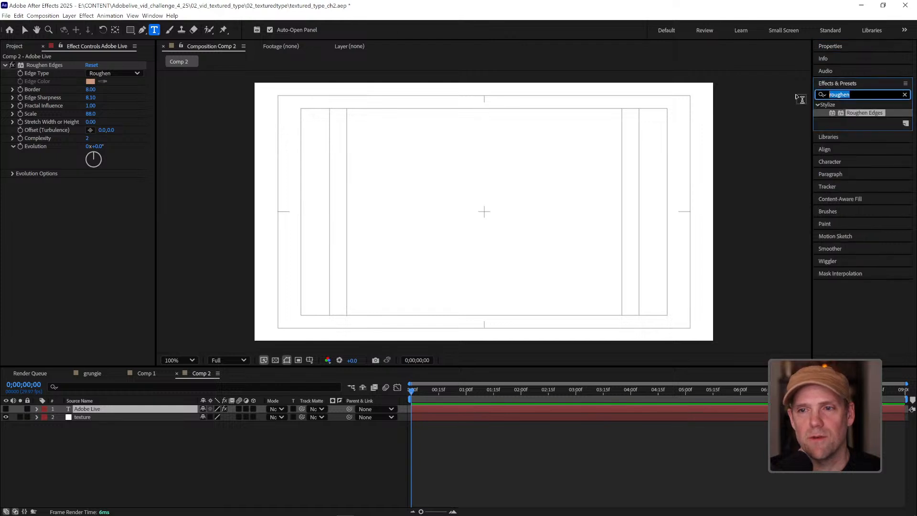
{"action": "type", "text": "fracton"}
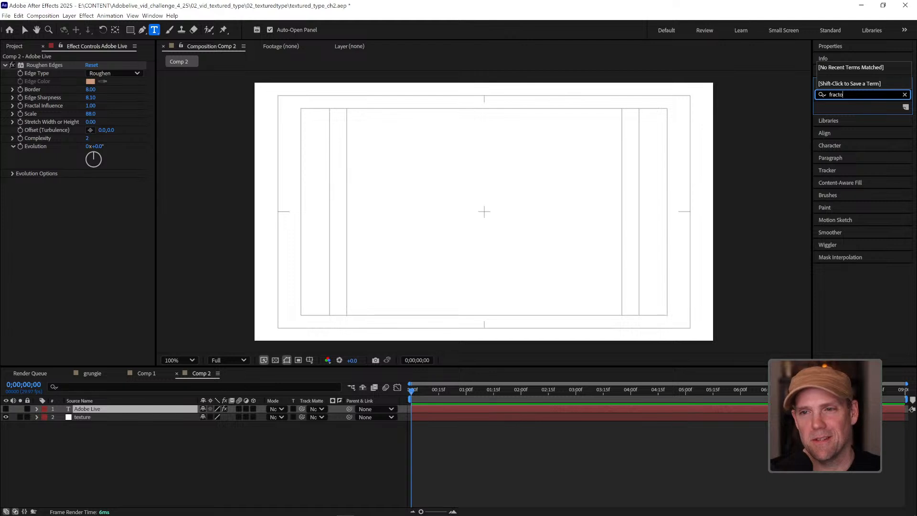
{"action": "key", "text": "BackSpace"}
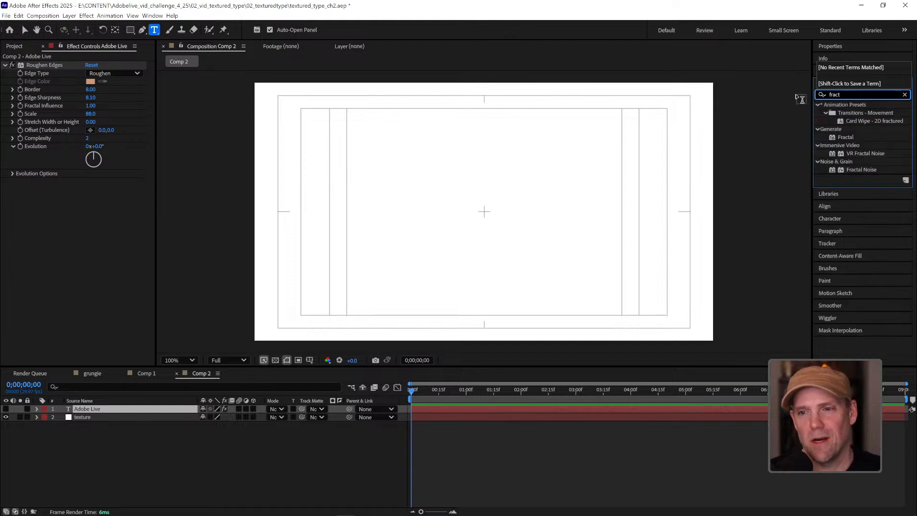
{"action": "double_click", "coordinate": [866, 170]}
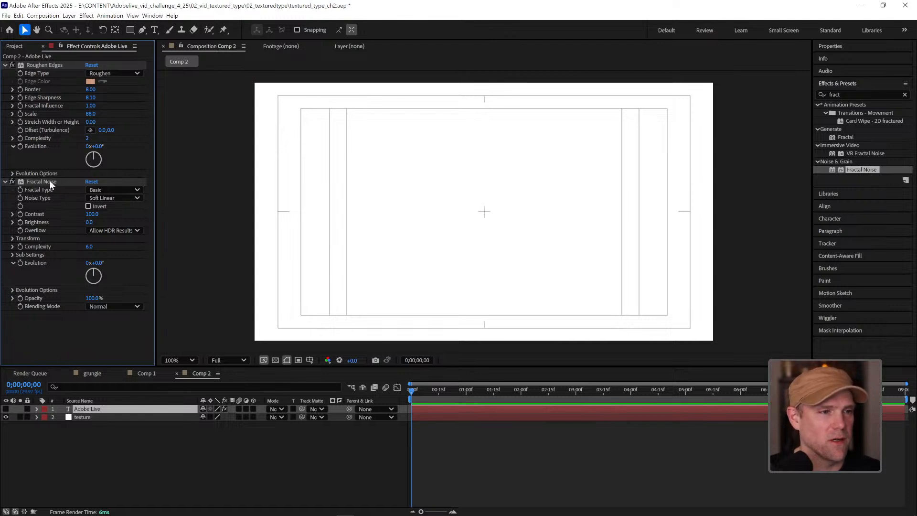
Move the Fractal Noise effect from the text layer to the texture solid.
{"action": "key", "text": "Delete"}
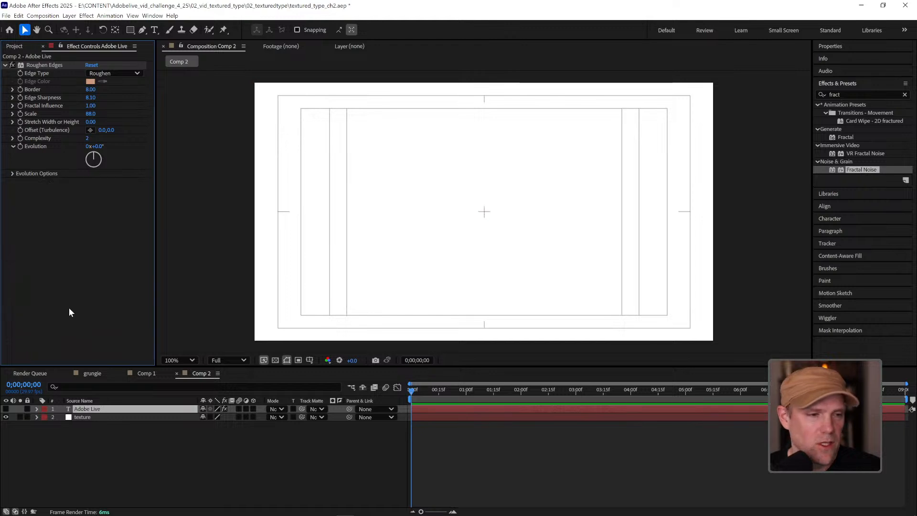
{"action": "left_click", "coordinate": [119, 415]}
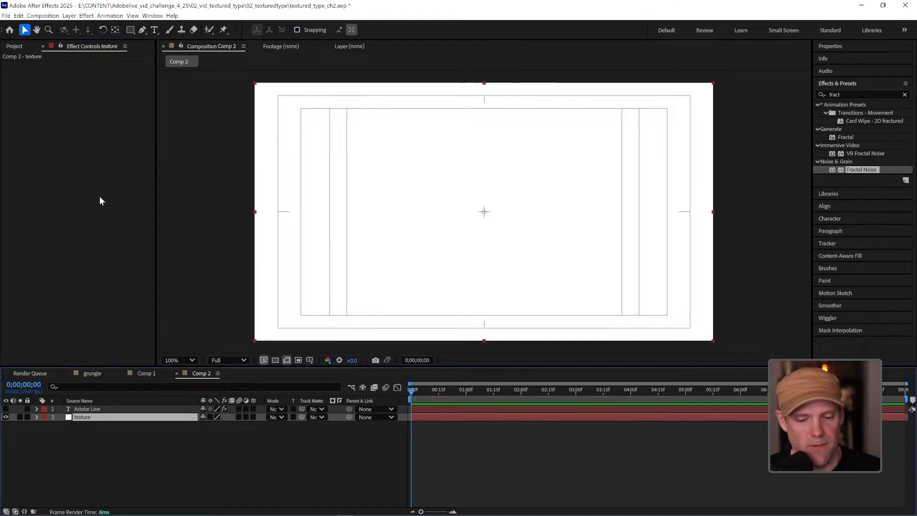
{"action": "key", "text": "ctrl+z"}
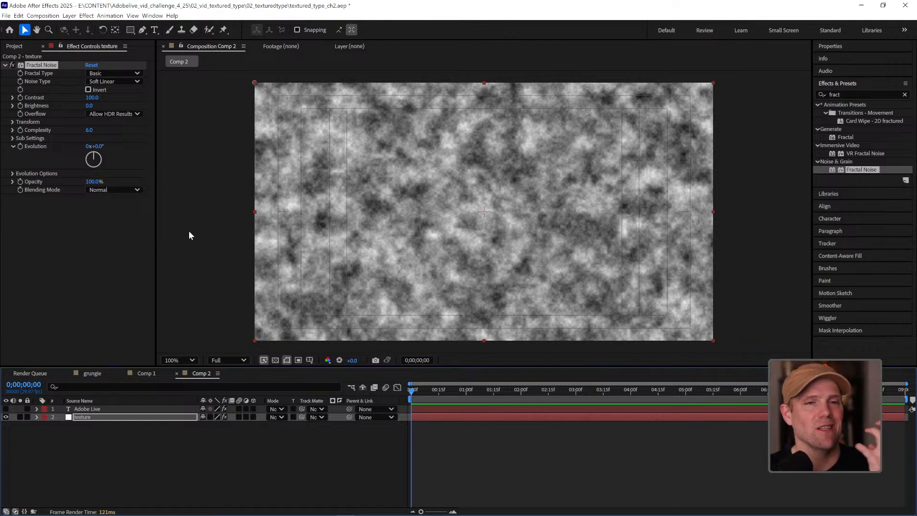
Try Contrast values of 200 and 371 for the texture's Fractal Noise effect.
{"action": "left_click", "coordinate": [92, 97]}
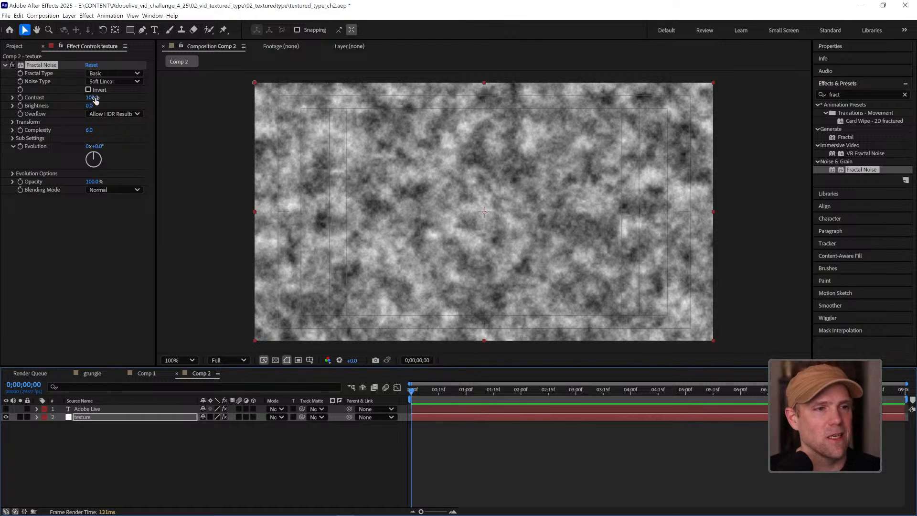
{"action": "type", "text": "200"}
{"action": "key", "text": "Return"}
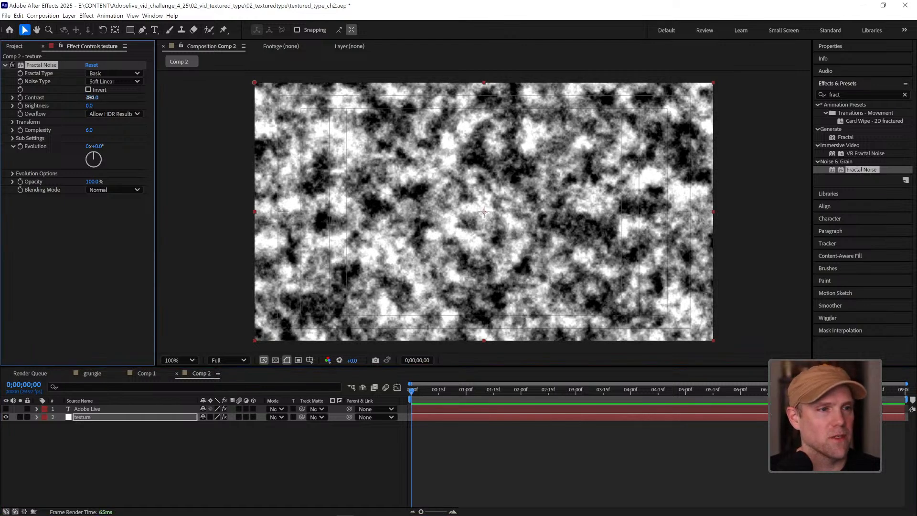
{"action": "left_click_drag", "start_coordinate": [90, 97], "coordinate": [155, 96]}
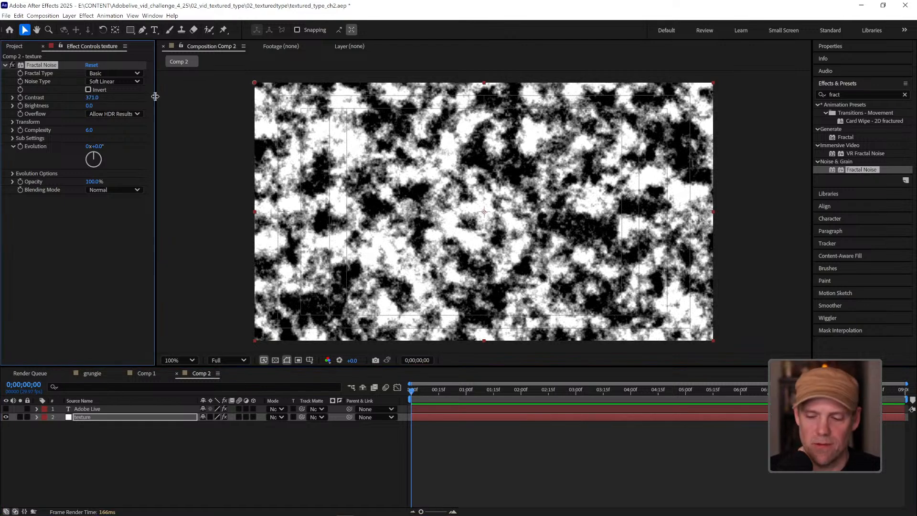
Set the Fractal Noise effect's Contrast to 1200 and Brightness to 220, and check the speckles up close.
{"action": "left_click", "coordinate": [92, 98]}
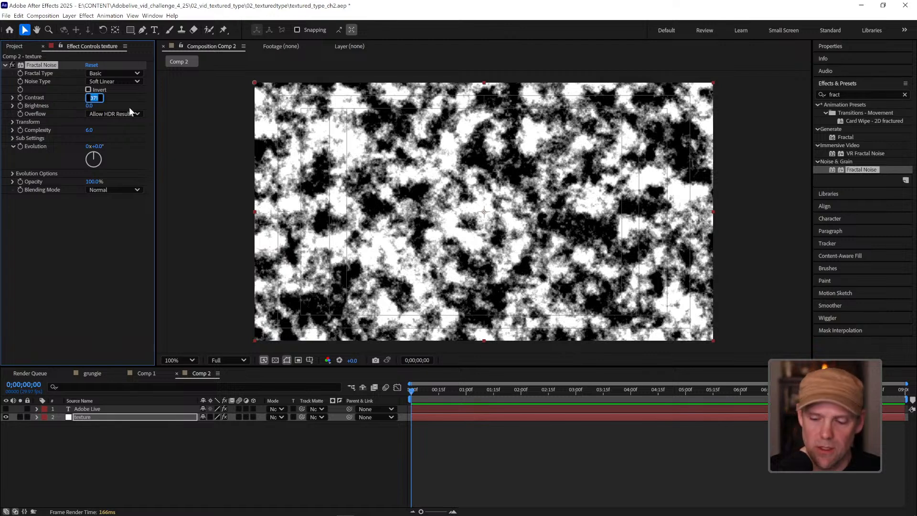
{"action": "type", "text": "120"}
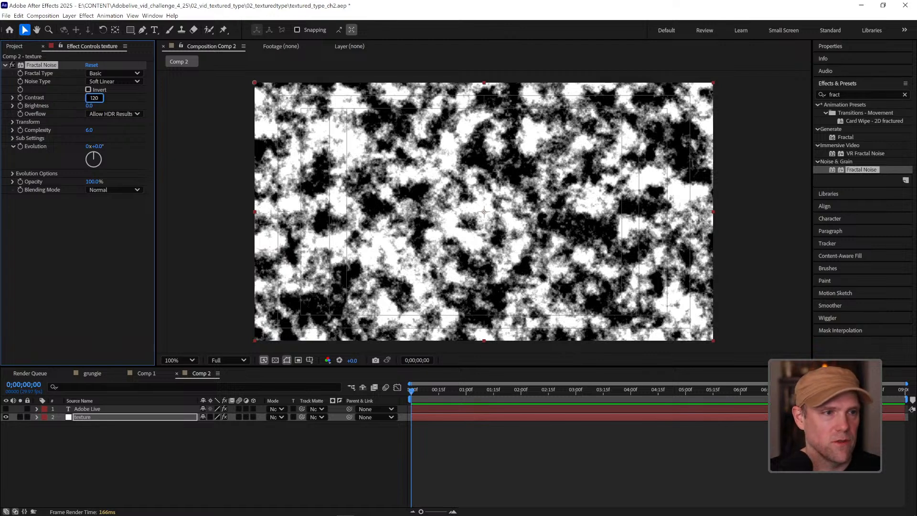
{"action": "type", "text": "0"}
{"action": "key", "text": "Return"}
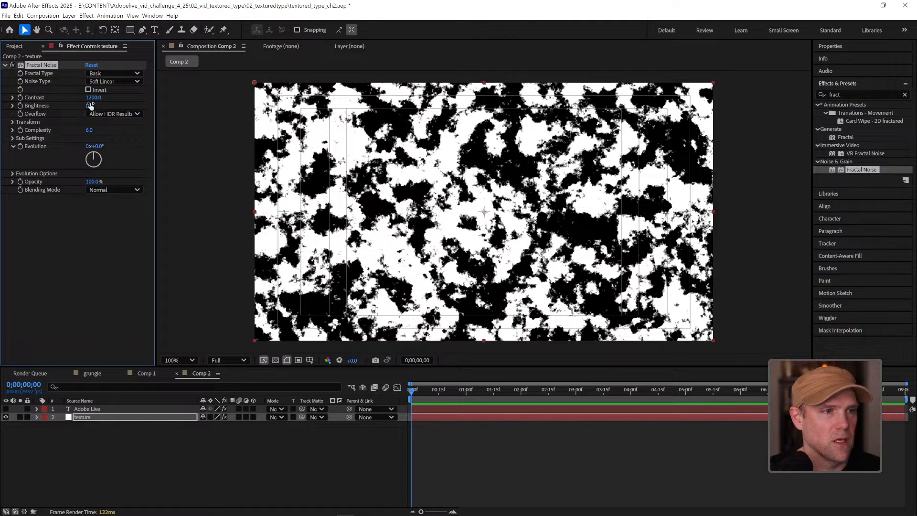
{"action": "left_click_drag", "start_coordinate": [91, 105], "coordinate": [194, 101]}
{"action": "scroll", "coordinate": [435, 194], "scroll_direction": "up", "scroll_amount": 2}
{"action": "scroll", "coordinate": [453, 191], "scroll_direction": "down", "scroll_amount": 1}
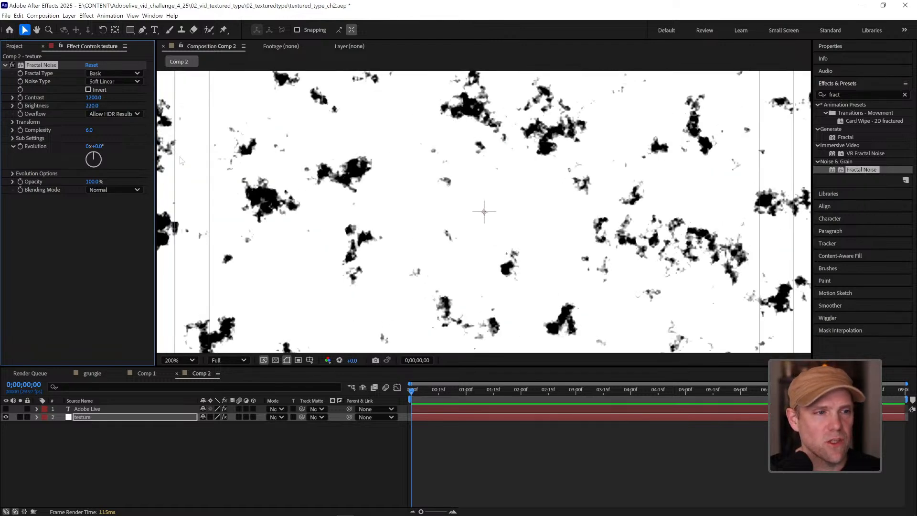
Set the Scale in the Fractal Noise effect's Transform settings to 207 with uniform scaling kept on.
{"action": "left_click", "coordinate": [12, 123]}
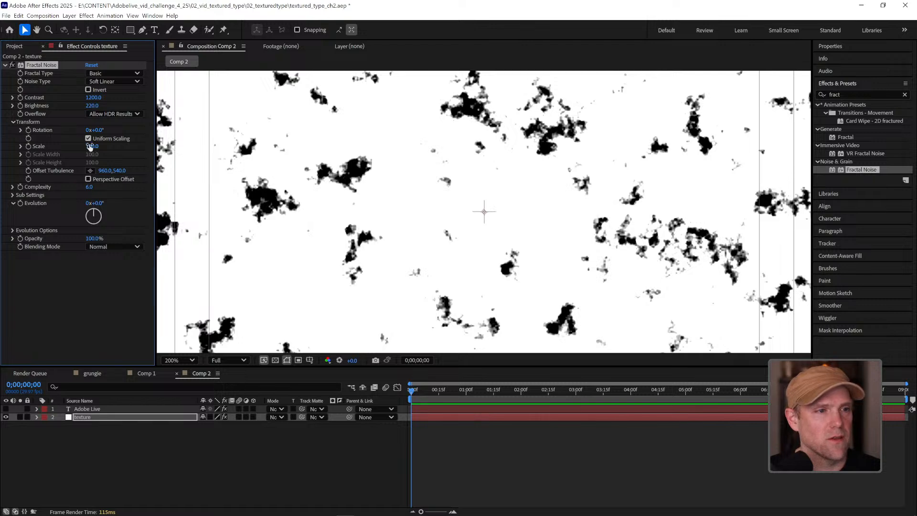
{"action": "left_click_drag", "start_coordinate": [94, 147], "coordinate": [152, 146]}
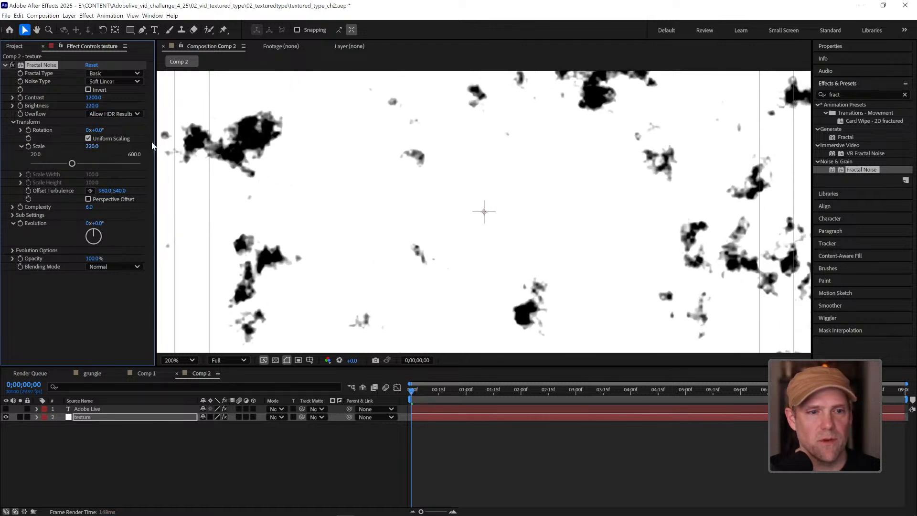
{"action": "scroll", "coordinate": [407, 170], "scroll_direction": "down", "scroll_amount": 6}
{"action": "scroll", "coordinate": [357, 163], "scroll_direction": "up", "scroll_amount": 2}
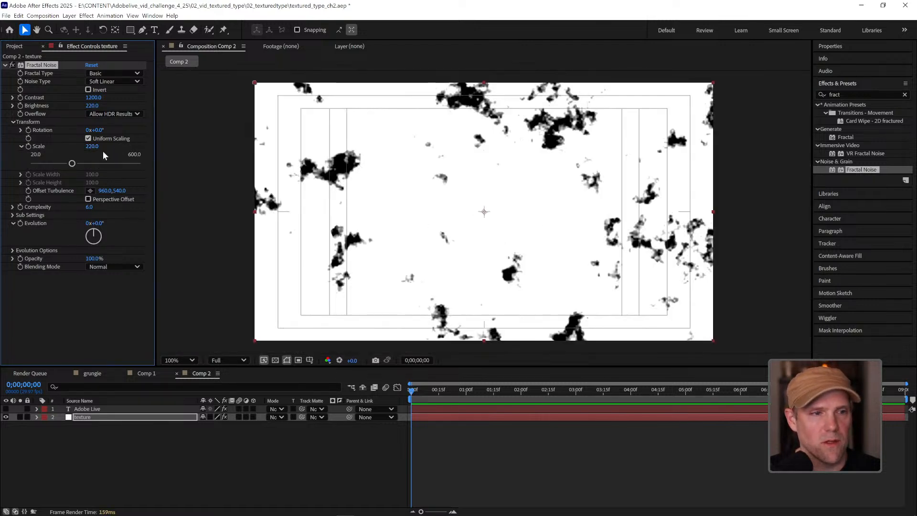
{"action": "left_click_drag", "start_coordinate": [93, 146], "coordinate": [86, 146]}
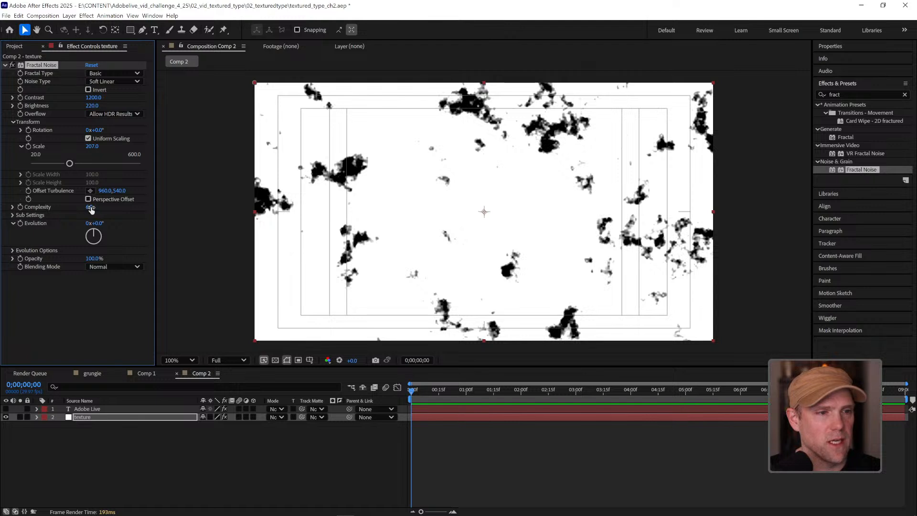
Set the Fractal Noise Complexity to 20 and check the finer detail in the texture.
{"action": "left_click_drag", "start_coordinate": [89, 207], "coordinate": [80, 206]}
{"action": "left_click_drag", "start_coordinate": [5, 207], "coordinate": [874, 190]}
{"action": "scroll", "coordinate": [349, 184], "scroll_direction": "up", "scroll_amount": 2}
{"action": "scroll", "coordinate": [349, 187], "scroll_direction": "down", "scroll_amount": 6}
{"action": "scroll", "coordinate": [387, 184], "scroll_direction": "up", "scroll_amount": 4}
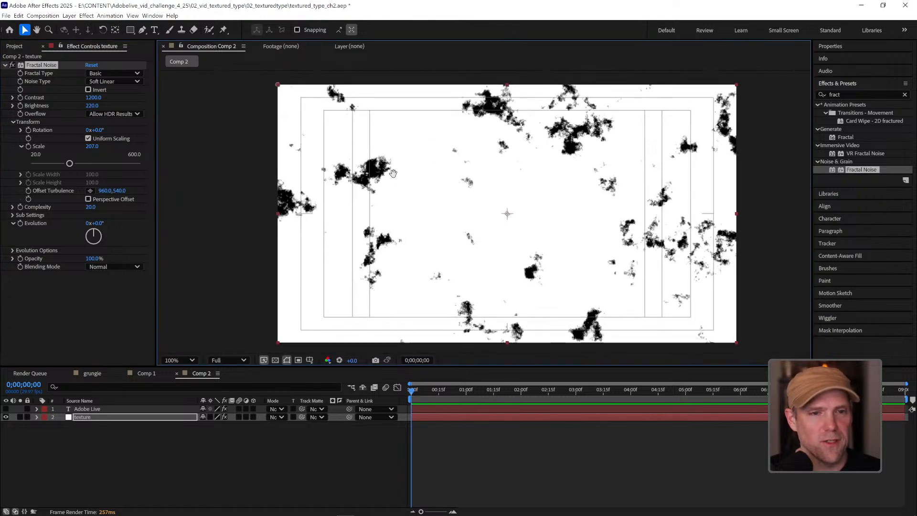
{"action": "left_click_drag", "start_coordinate": [331, 168], "coordinate": [358, 179]}
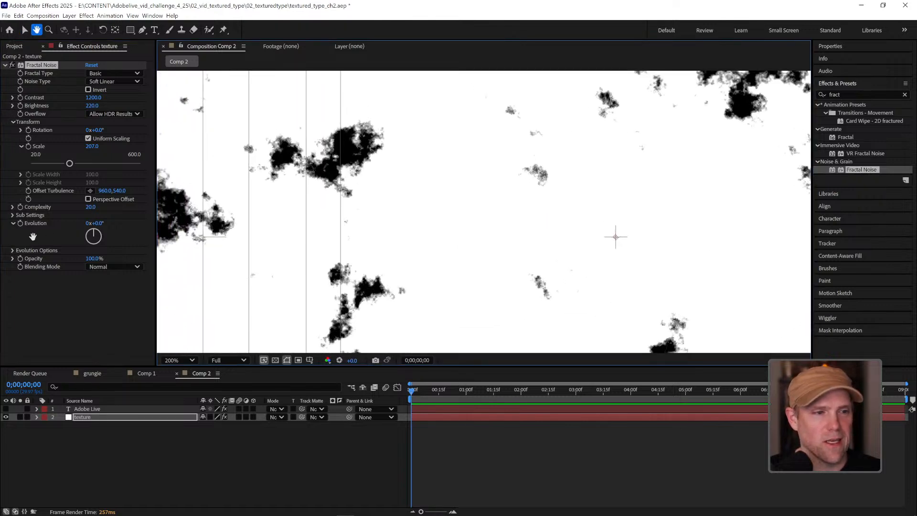
Set Sub Influence in the Fractal Noise effect's Sub Settings to 93.1%.
{"action": "left_click", "coordinate": [12, 215]}
{"action": "left_click", "coordinate": [12, 215]}
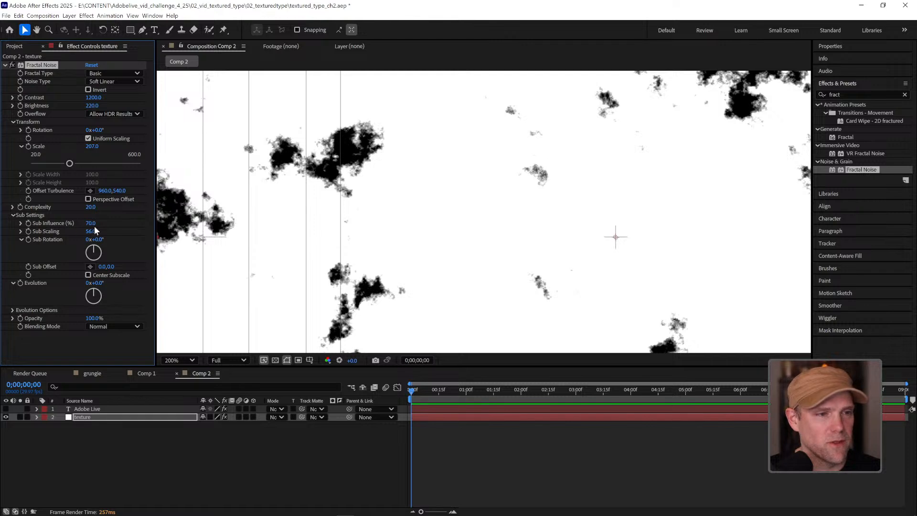
{"action": "left_click_drag", "start_coordinate": [93, 225], "coordinate": [198, 231]}
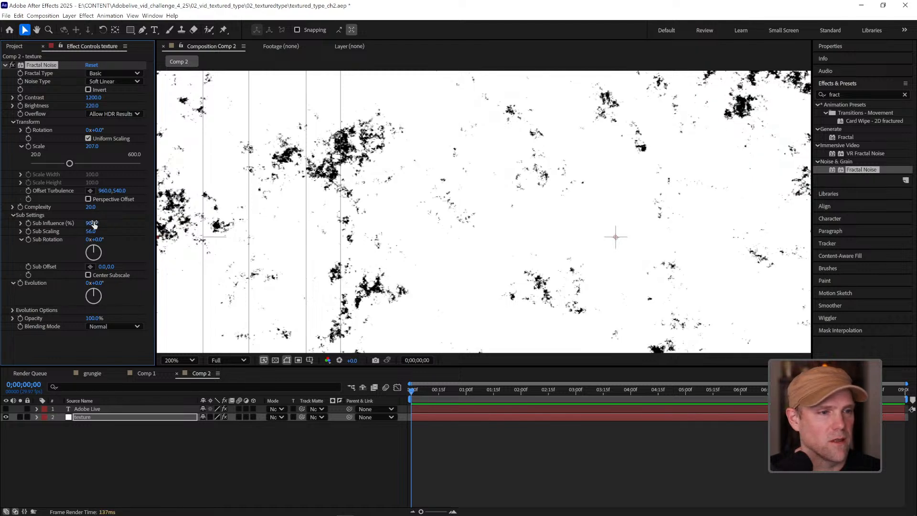
{"action": "left_click_drag", "start_coordinate": [94, 225], "coordinate": [98, 236]}
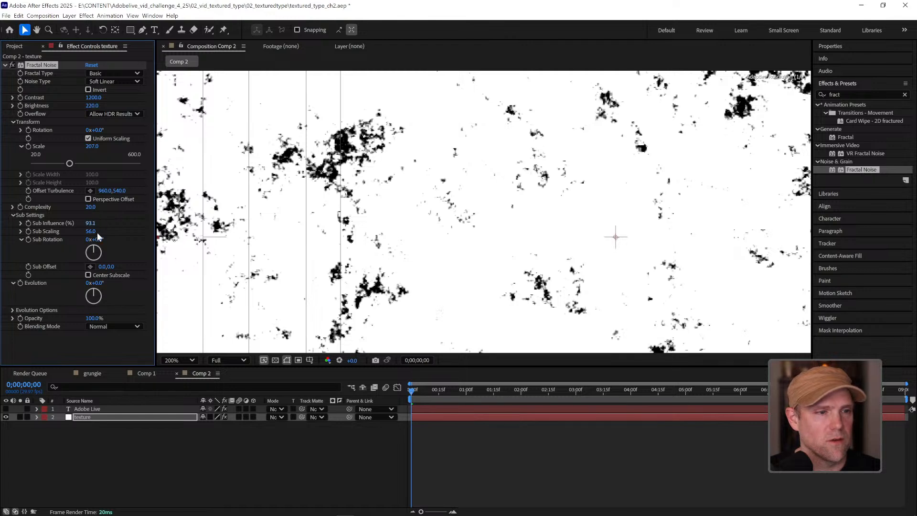
Try Sub Scaling values of 13.1, 150.9 and 16.3 for the Fractal Noise effect.
{"action": "left_click", "coordinate": [91, 231]}
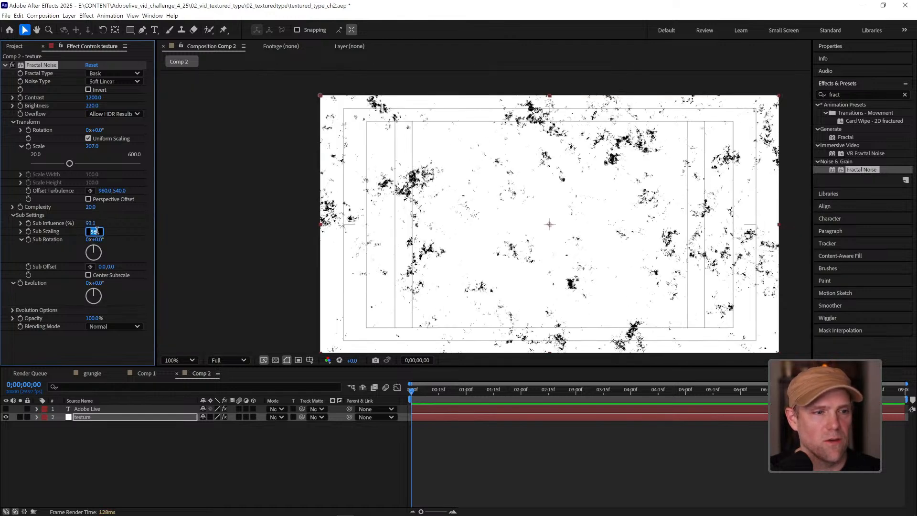
{"action": "left_click_drag", "start_coordinate": [93, 232], "coordinate": [3, 231]}
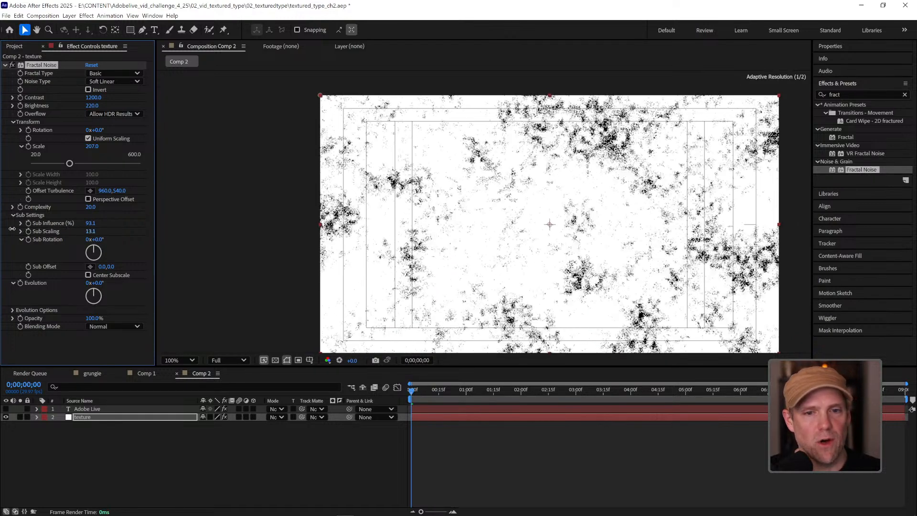
{"action": "left_click_drag", "start_coordinate": [501, 231], "coordinate": [502, 231]}
{"action": "scroll", "coordinate": [512, 199], "scroll_direction": "up", "scroll_amount": 1}
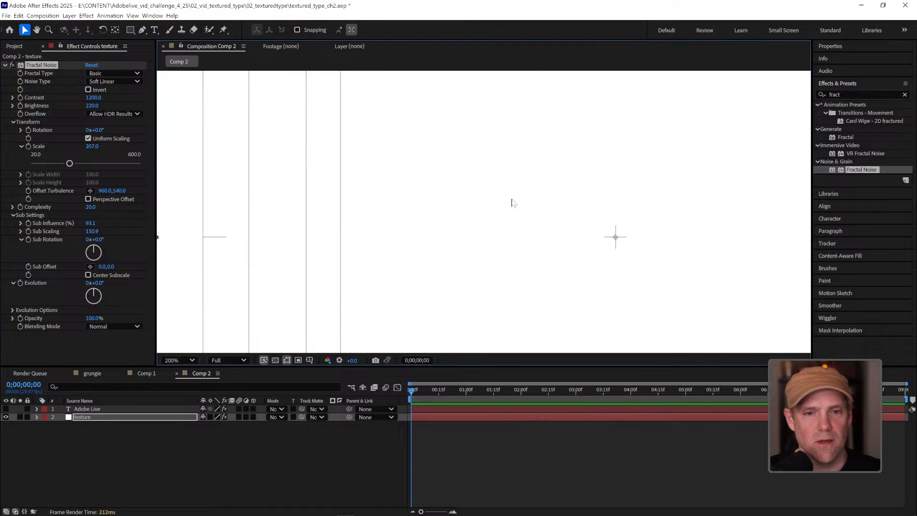
{"action": "scroll", "coordinate": [512, 199], "scroll_direction": "down", "scroll_amount": 1}
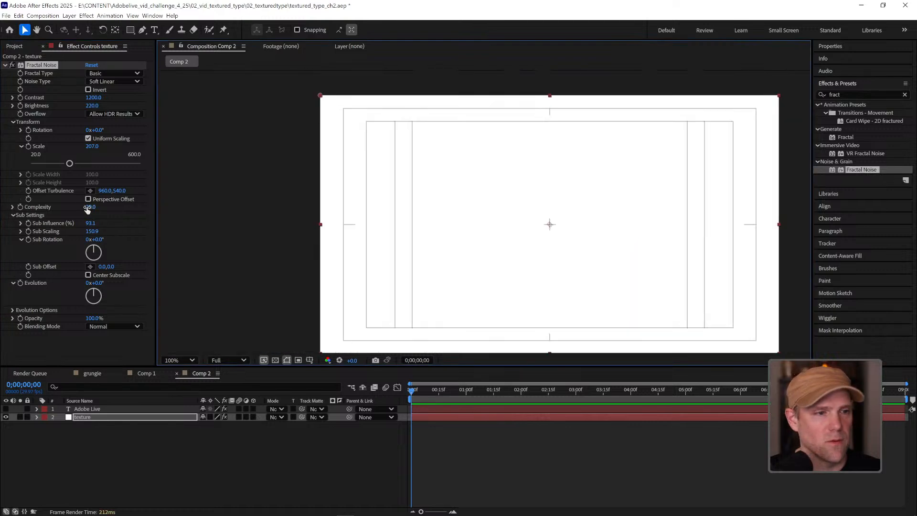
{"action": "left_click_drag", "start_coordinate": [92, 231], "coordinate": [0, 231]}
{"action": "scroll", "coordinate": [515, 205], "scroll_direction": "up", "scroll_amount": 4}
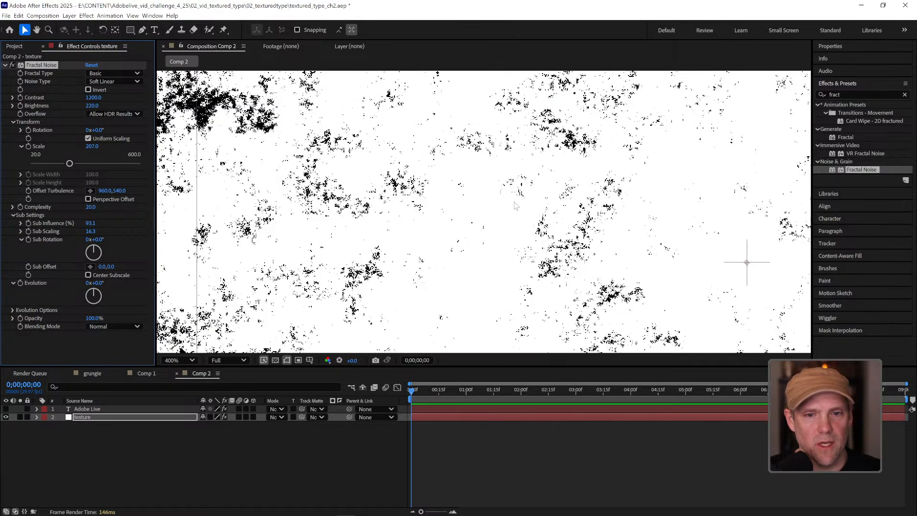
Set the Fractal Noise Sub Scaling to 30 and check the whole texture.
{"action": "left_click", "coordinate": [91, 231]}
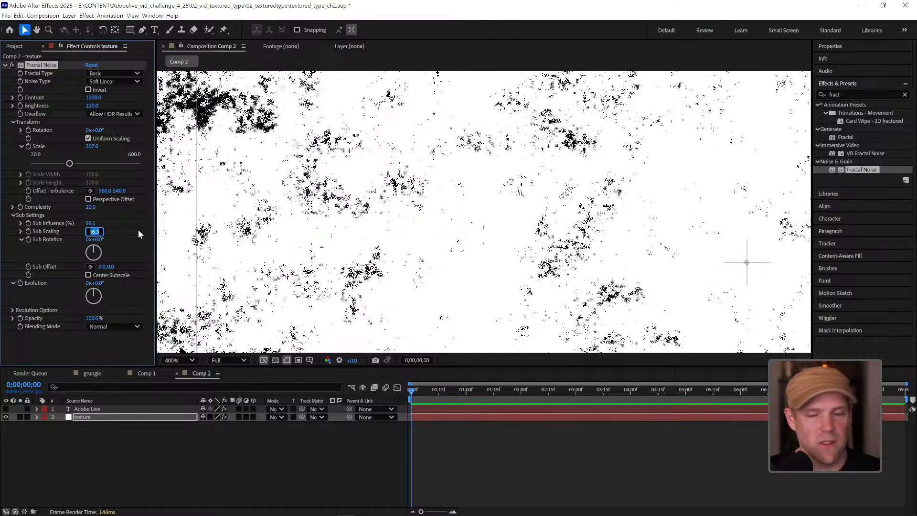
{"action": "type", "text": "30"}
{"action": "key", "text": "Return"}
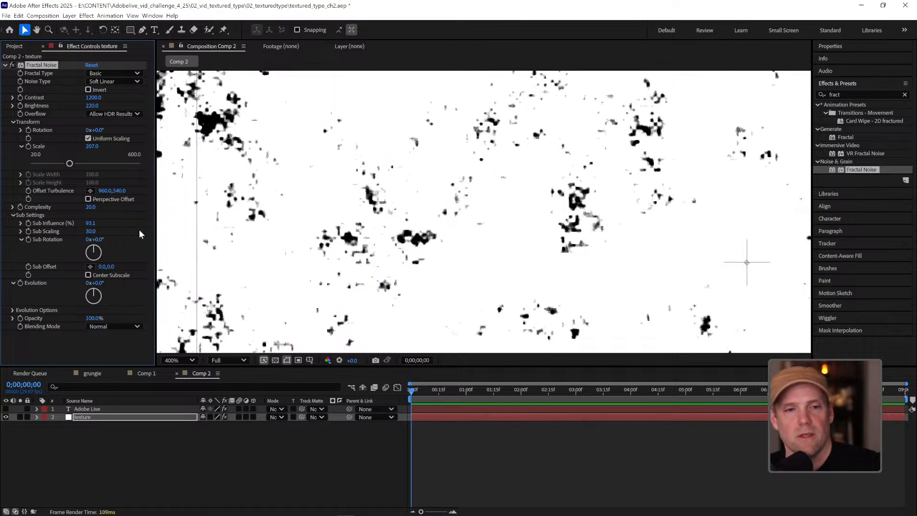
{"action": "scroll", "coordinate": [346, 127], "scroll_direction": "down", "scroll_amount": 6}
{"action": "scroll", "coordinate": [365, 272], "scroll_direction": "up", "scroll_amount": 2}
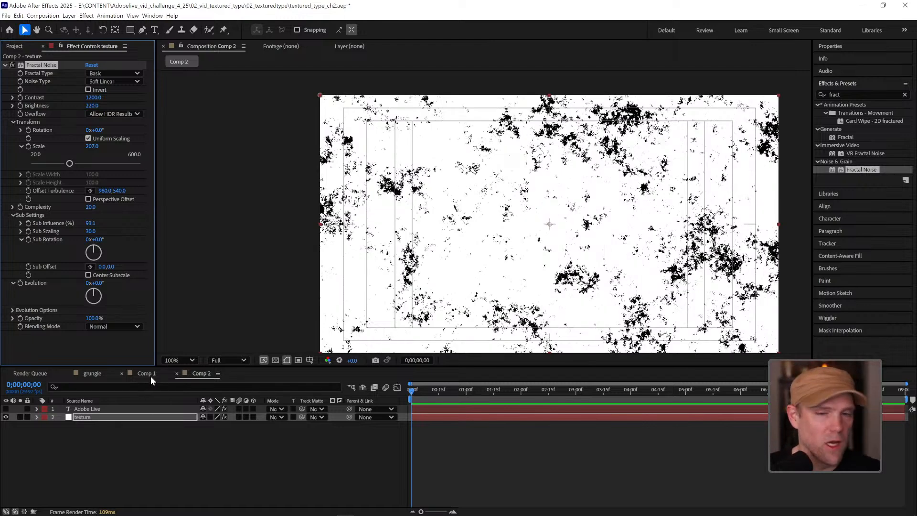
Make the Adobe Live text layer visible and assign the texture layer as its track matte.
{"action": "left_click", "coordinate": [170, 455]}
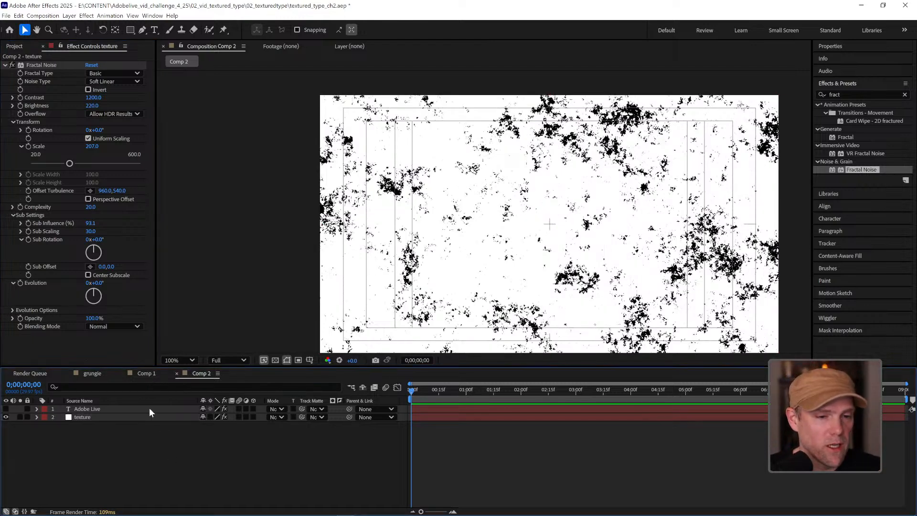
{"action": "left_click", "coordinate": [119, 411]}
{"action": "left_click", "coordinate": [166, 416]}
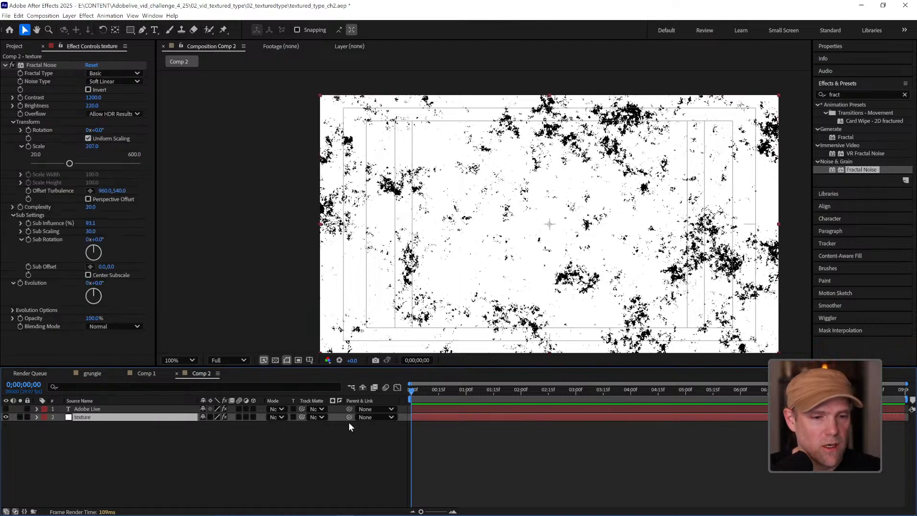
{"action": "left_click", "coordinate": [141, 408]}
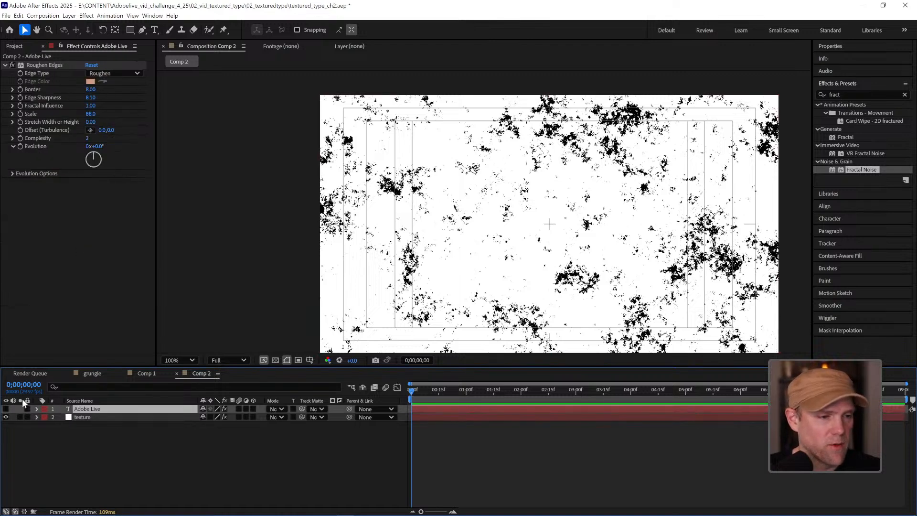
{"action": "left_click", "coordinate": [6, 409]}
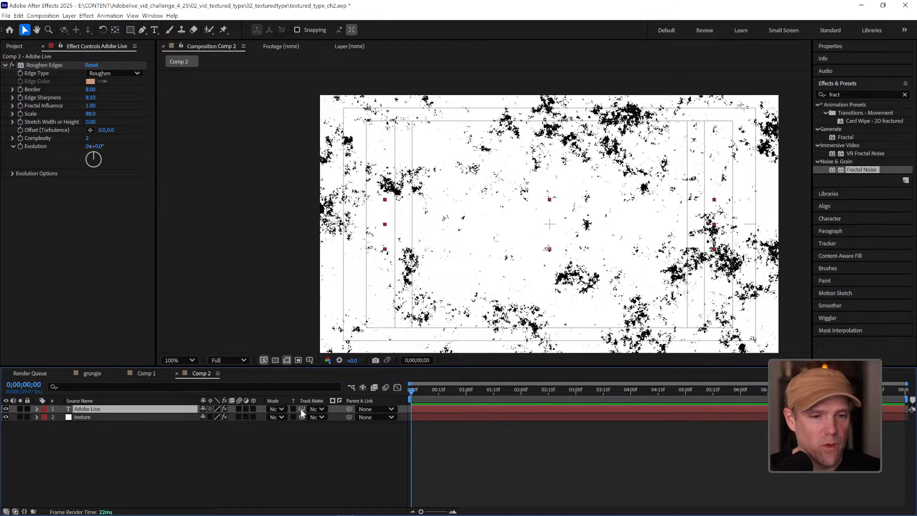
{"action": "left_click_drag", "start_coordinate": [300, 408], "coordinate": [167, 417]}
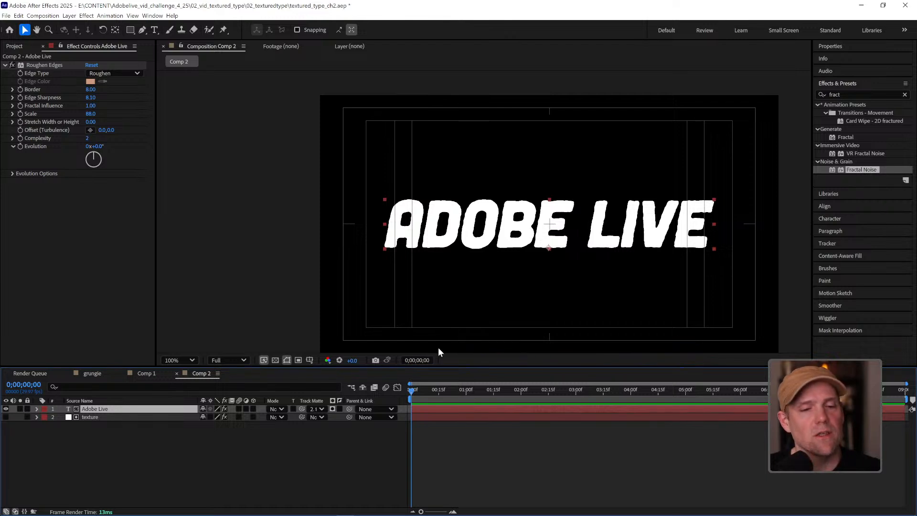
Switch the Adobe Live layer's track matte from alpha to luma, leaving the matte not inverted.
{"action": "left_click", "coordinate": [339, 410]}
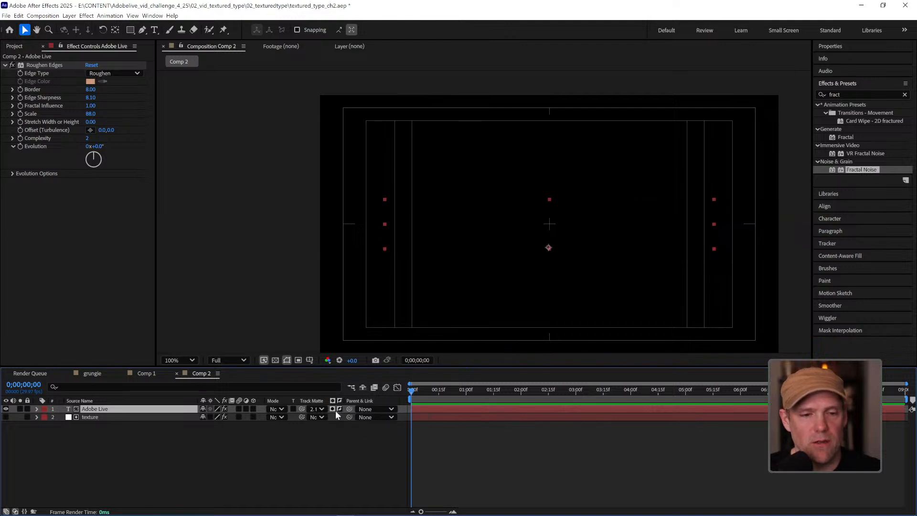
{"action": "left_click", "coordinate": [333, 409]}
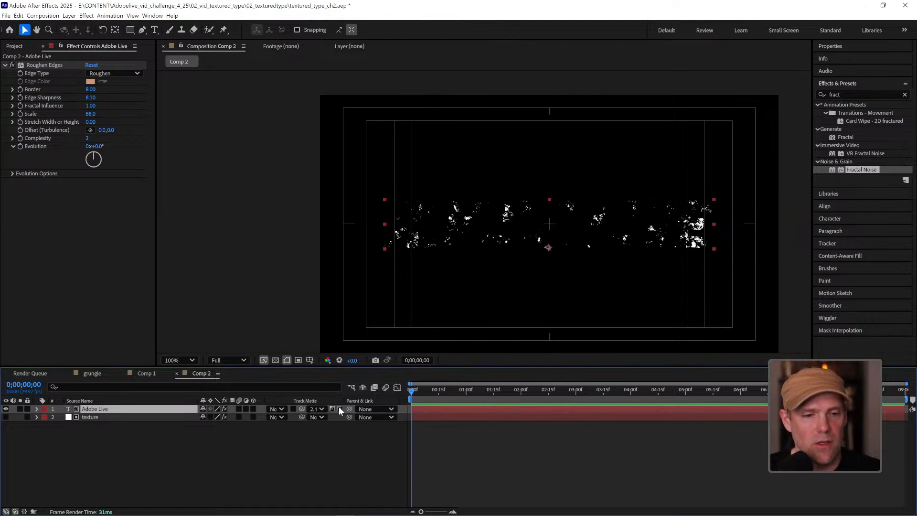
{"action": "left_click", "coordinate": [339, 410]}
{"action": "left_click", "coordinate": [333, 409]}
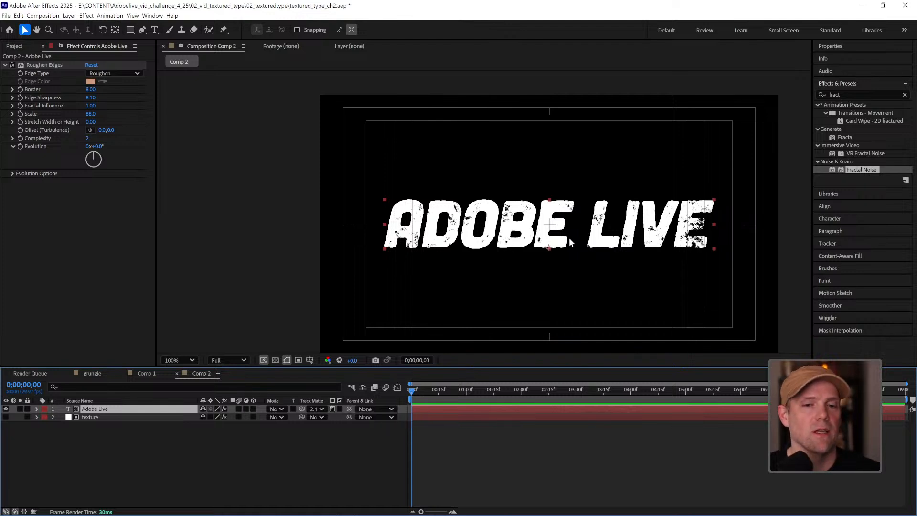
Examine the textured ADOBE LIVE lettering up close and move the current time to 0;00;00;10.
{"action": "key", "text": "period"}
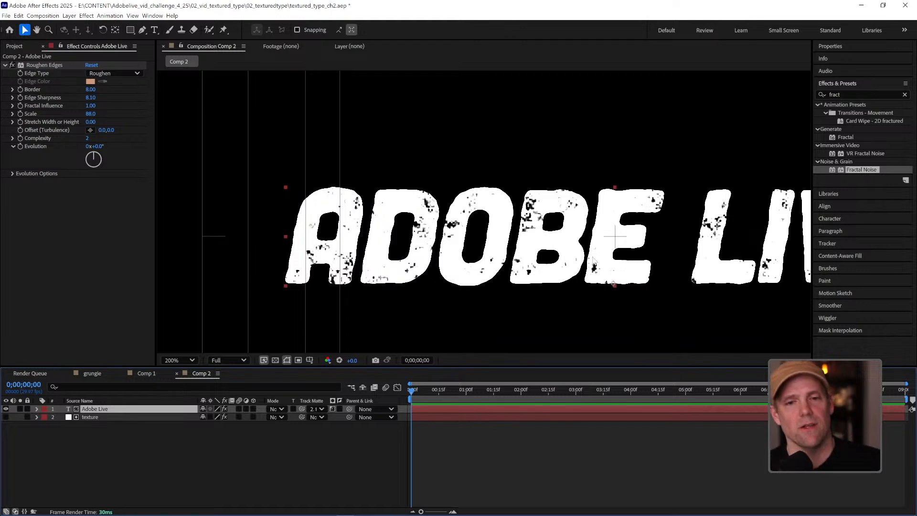
{"action": "left_click_drag", "start_coordinate": [648, 231], "coordinate": [583, 186]}
{"action": "key", "text": "comma"}
{"action": "key", "text": "v"}
{"action": "left_click_drag", "start_coordinate": [418, 389], "coordinate": [429, 389]}
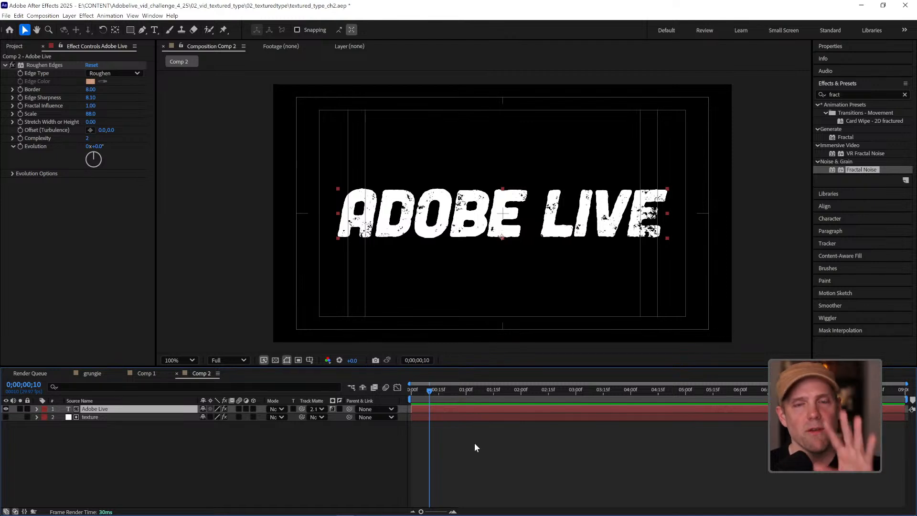
Enable an expression on the texture layer's Fractal Noise Random Seed in Evolution Options and clear its default code.
{"action": "left_click", "coordinate": [71, 497]}
{"action": "left_click", "coordinate": [102, 416]}
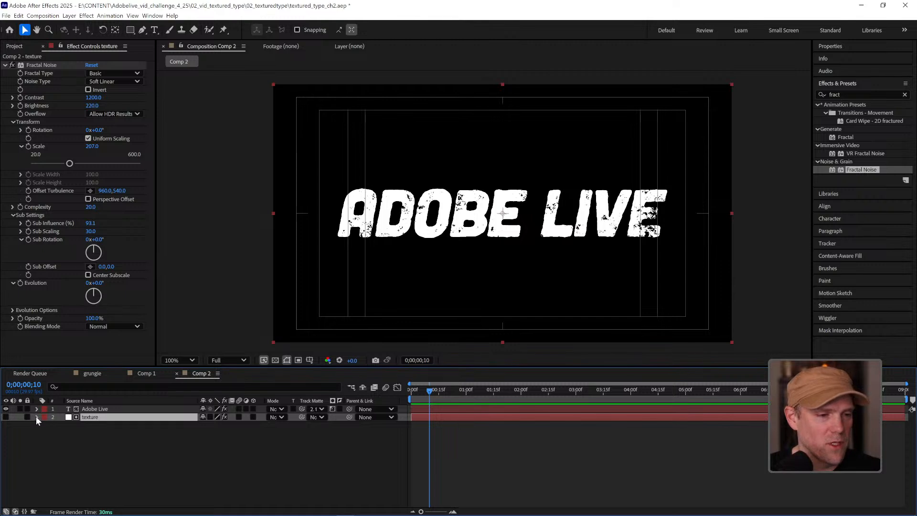
{"action": "left_click", "coordinate": [37, 417]}
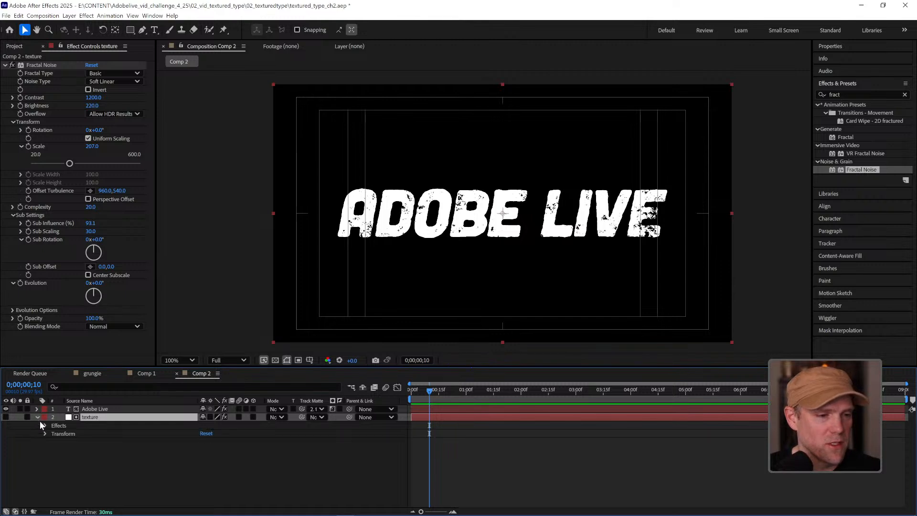
{"action": "left_click", "coordinate": [13, 310]}
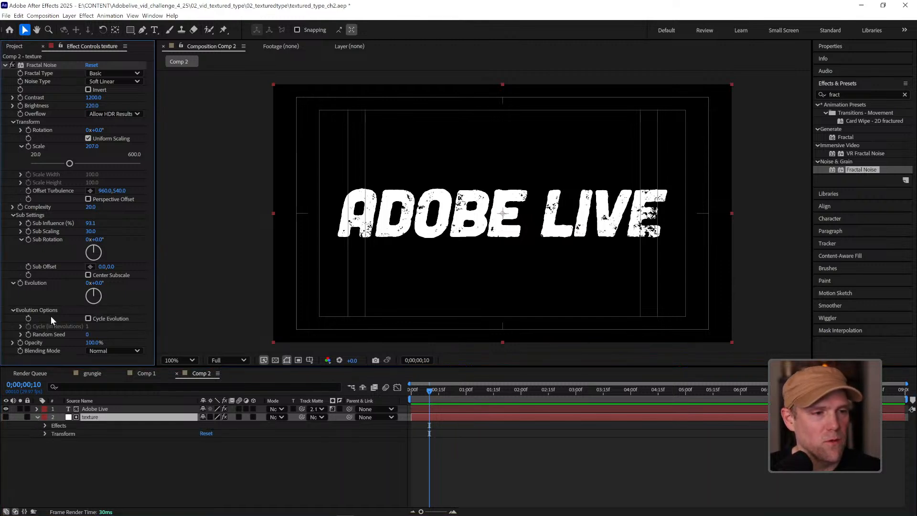
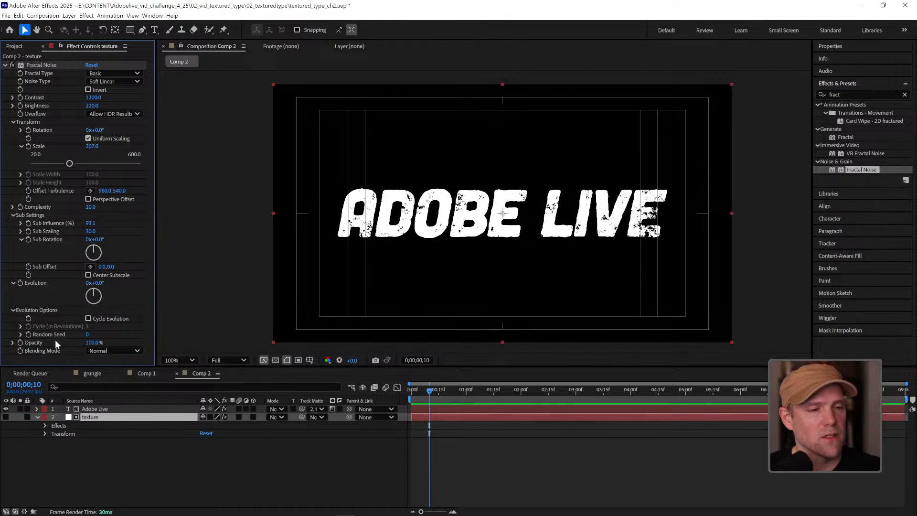
{"action": "left_click", "coordinate": [29, 334], "text": "alt"}
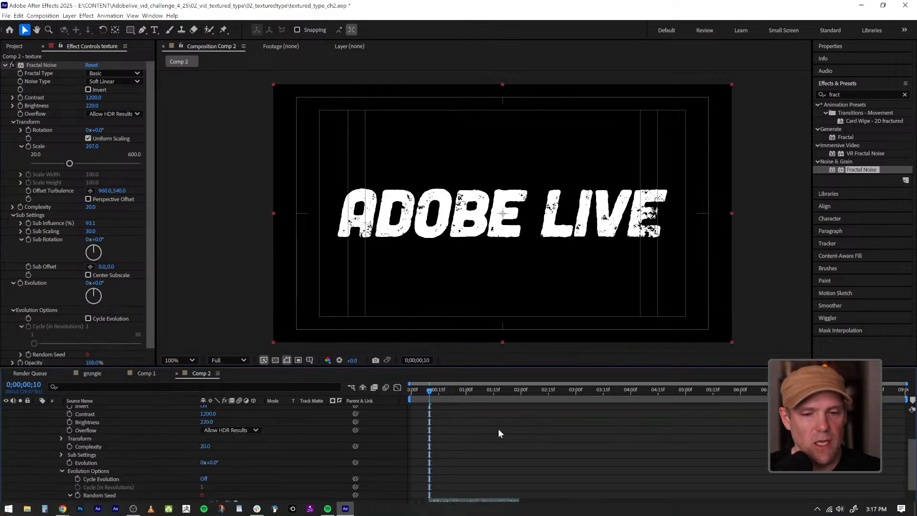
{"action": "scroll", "coordinate": [478, 439], "scroll_direction": "down", "scroll_amount": 2}
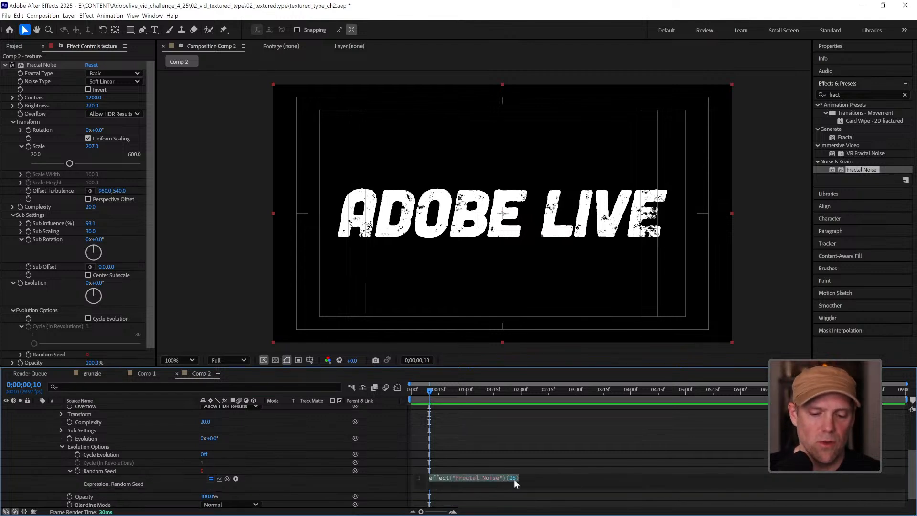
{"action": "key", "text": "BackSpace"}
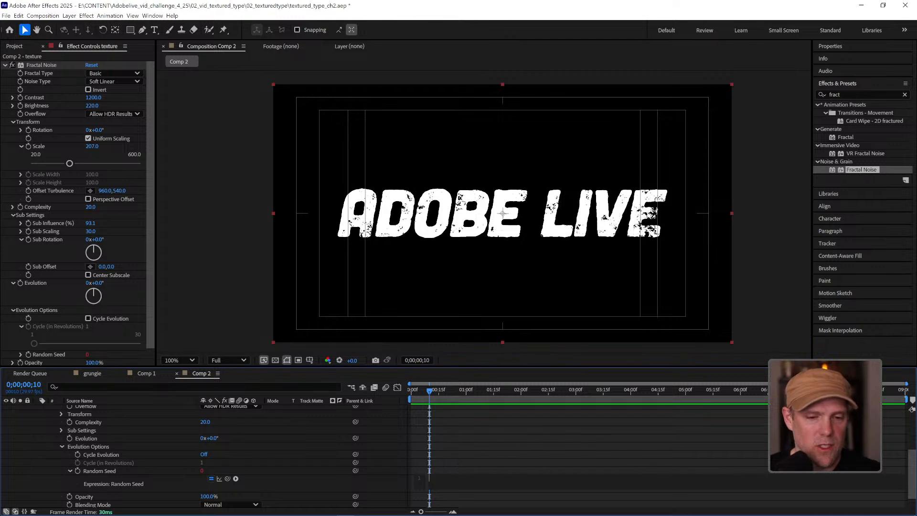
Enter posterizeTime(4) and random(1000) on separate lines as the Random Seed expression and preview the flickering texture.
{"action": "type", "text": "poster"}
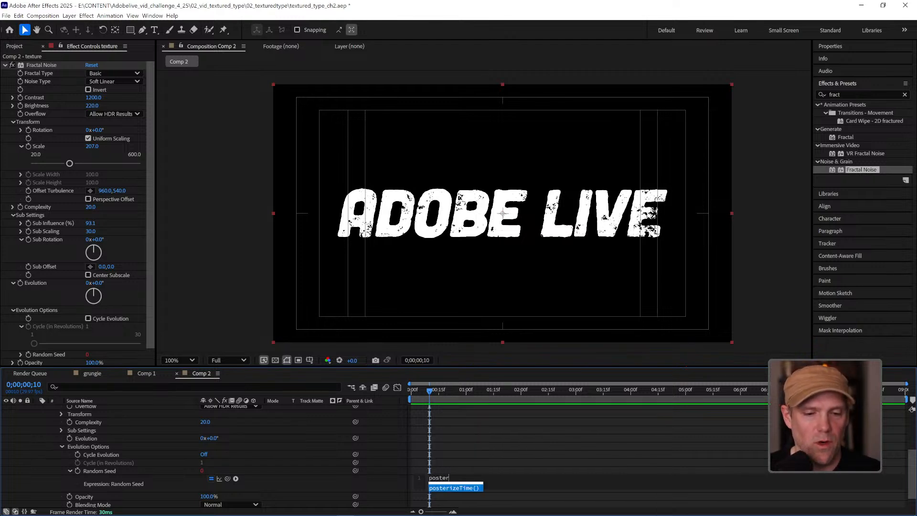
{"action": "left_click", "coordinate": [453, 488]}
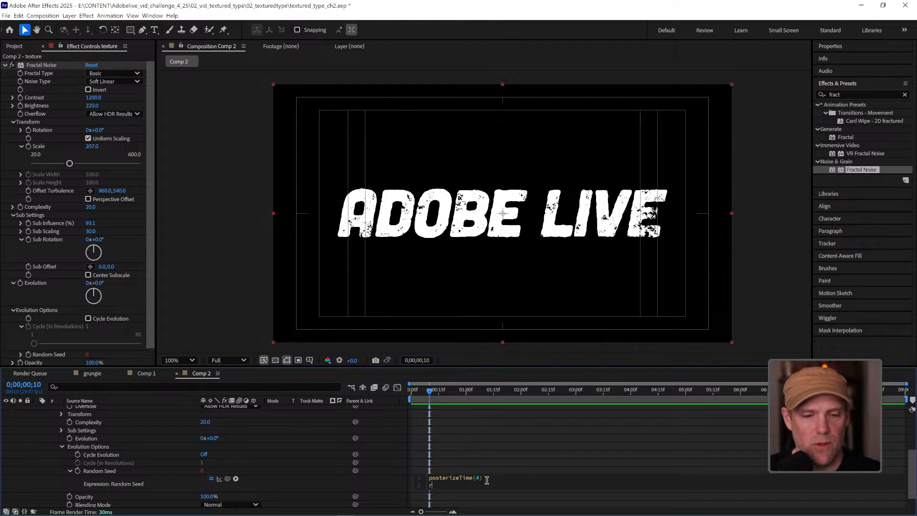
{"action": "type", "text": "andom"}
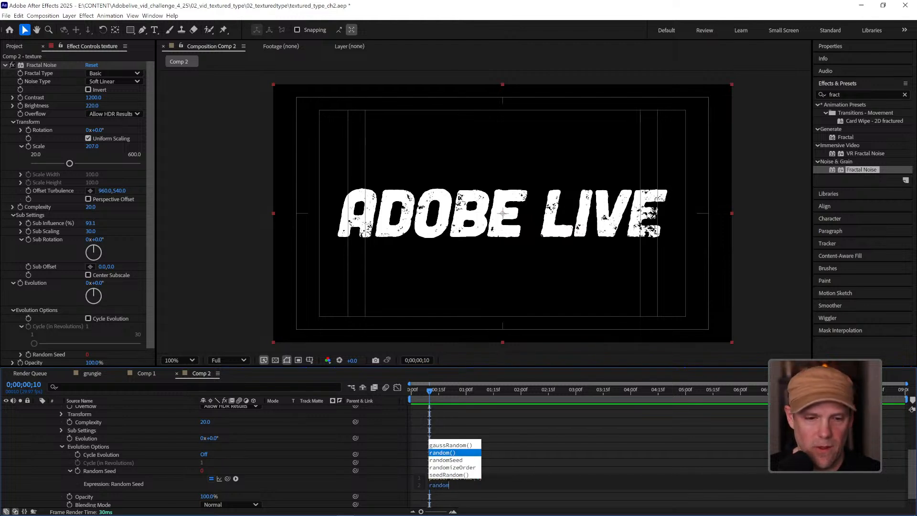
{"action": "key", "text": "Return"}
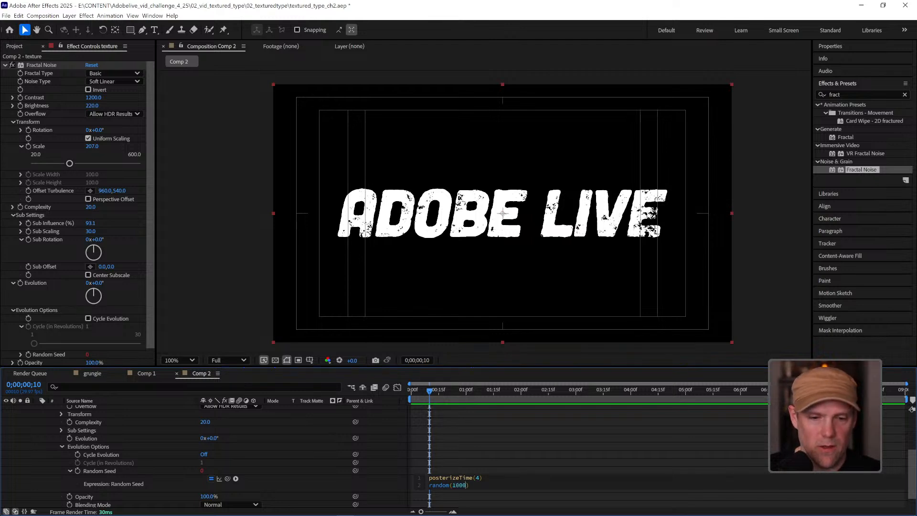
{"action": "left_click", "coordinate": [486, 480]}
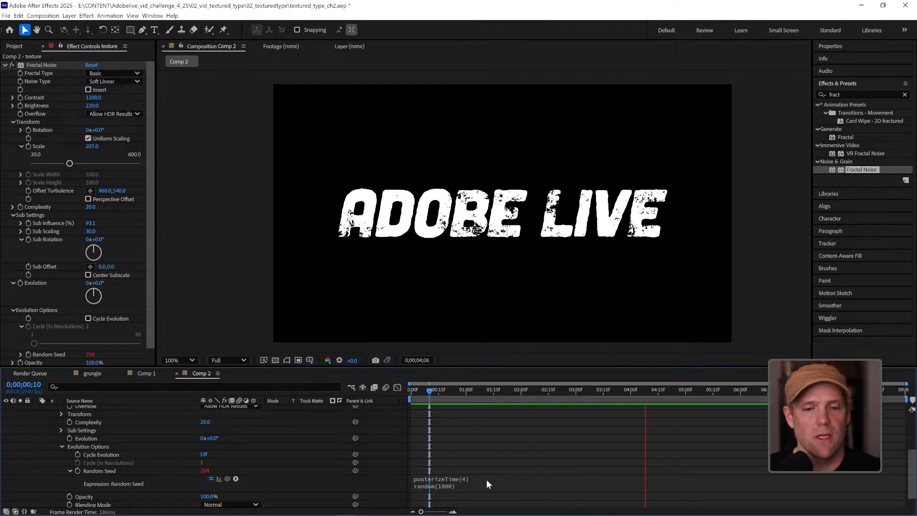
{"action": "key", "text": "space"}
Collapse the texture layer's properties and expand those of the Adobe Live text layer.
{"action": "scroll", "coordinate": [510, 434], "scroll_direction": "up", "scroll_amount": 1}
{"action": "scroll", "coordinate": [486, 435], "scroll_direction": "down", "scroll_amount": 3}
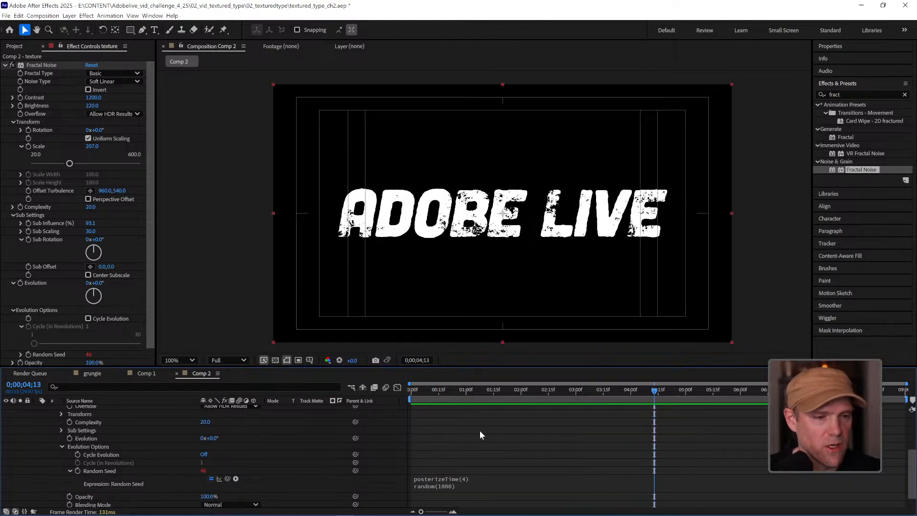
{"action": "scroll", "coordinate": [206, 445], "scroll_direction": "up", "scroll_amount": 5}
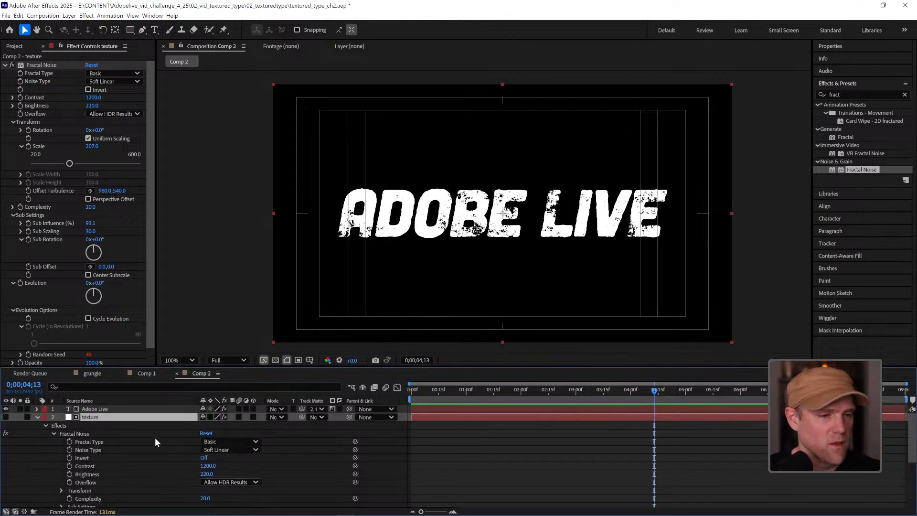
{"action": "left_click", "coordinate": [45, 425]}
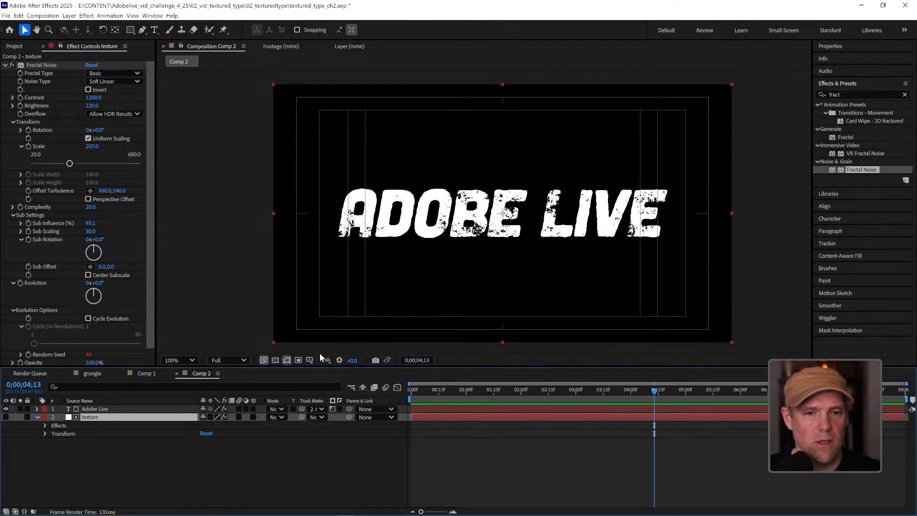
{"action": "left_click", "coordinate": [37, 415]}
{"action": "left_click", "coordinate": [36, 409]}
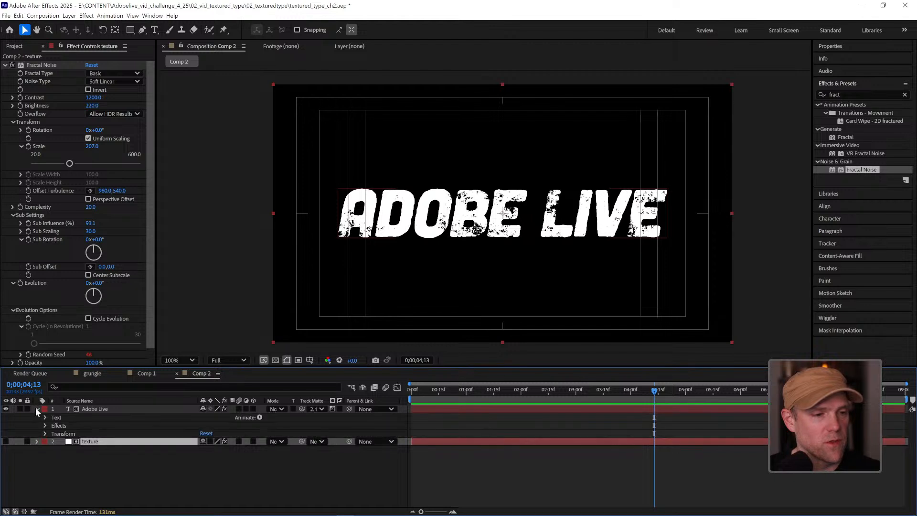
Add a Position text animator with a Wiggly selector to the Adobe Live layer.
{"action": "left_click", "coordinate": [81, 415]}
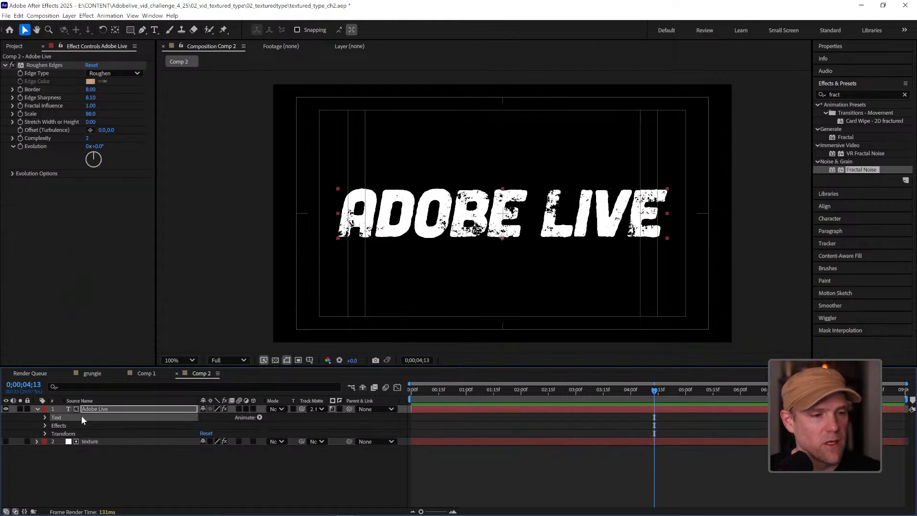
{"action": "left_click", "coordinate": [260, 417]}
{"action": "left_click", "coordinate": [300, 277]}
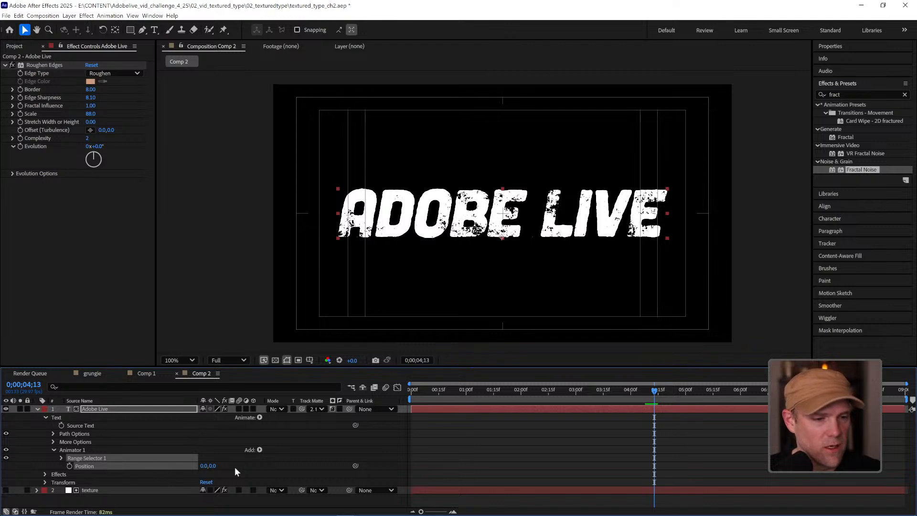
{"action": "left_click", "coordinate": [260, 450]}
{"action": "mouse_move", "coordinate": [285, 461]}
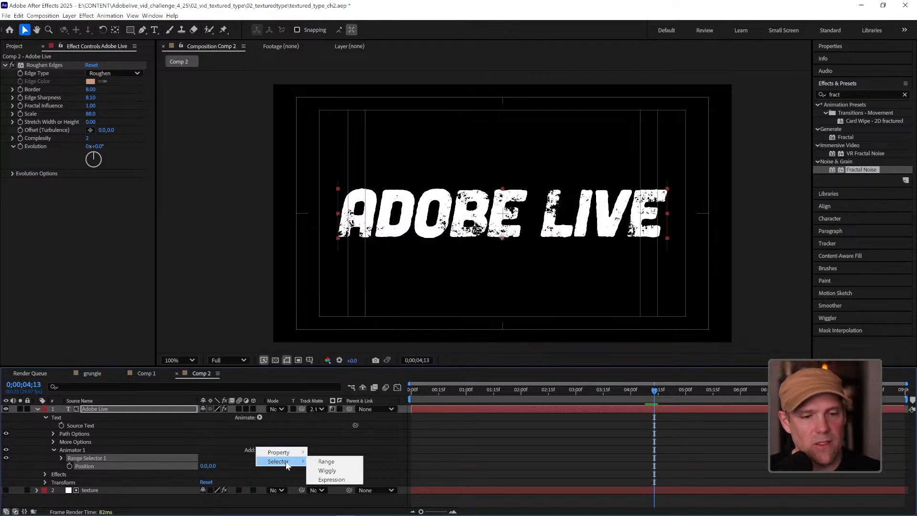
{"action": "left_click", "coordinate": [328, 471]}
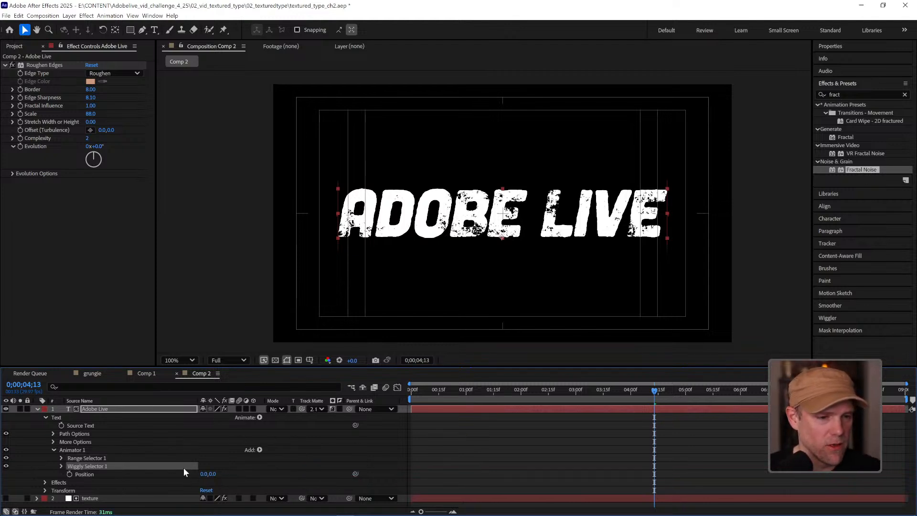
Set the text animator's Position to 0.0,15.0 and the Wiggly Selector's Wiggles/Second to 0.
{"action": "left_click_drag", "start_coordinate": [212, 474], "coordinate": [225, 469]}
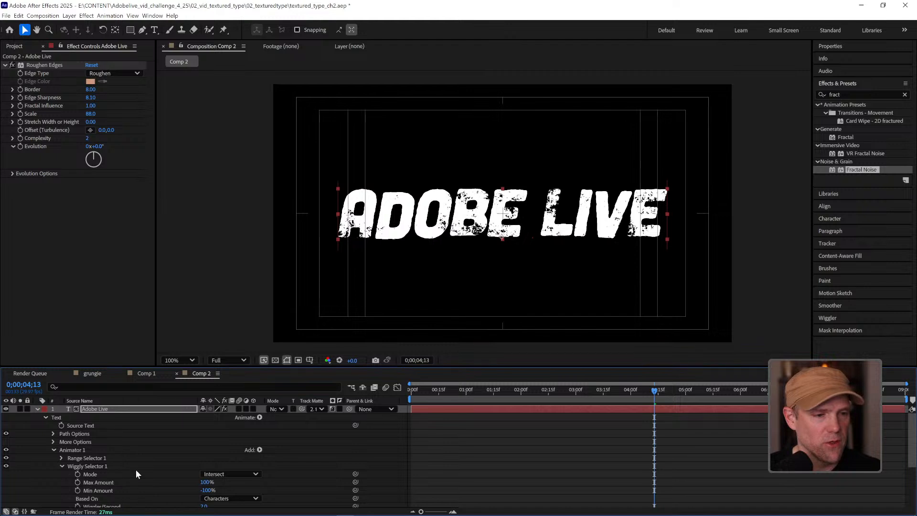
{"action": "scroll", "coordinate": [135, 469], "scroll_direction": "down", "scroll_amount": 3}
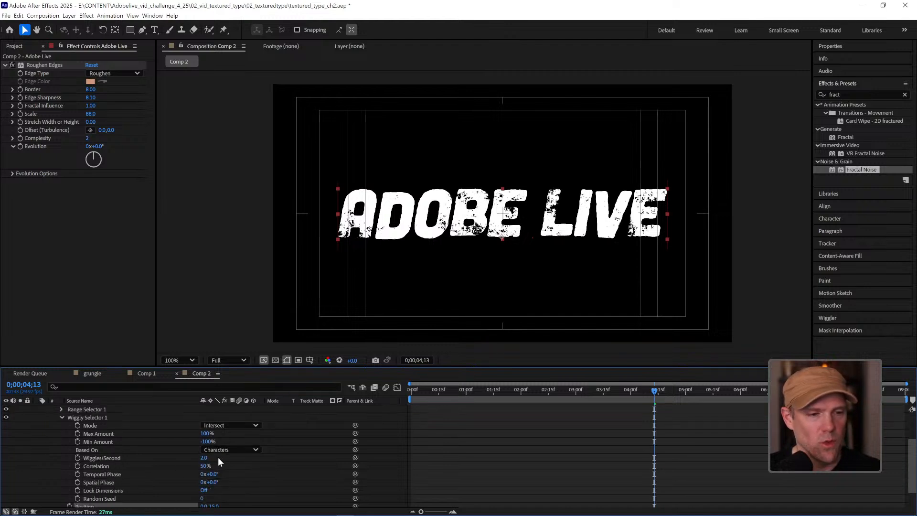
{"action": "left_click", "coordinate": [204, 457]}
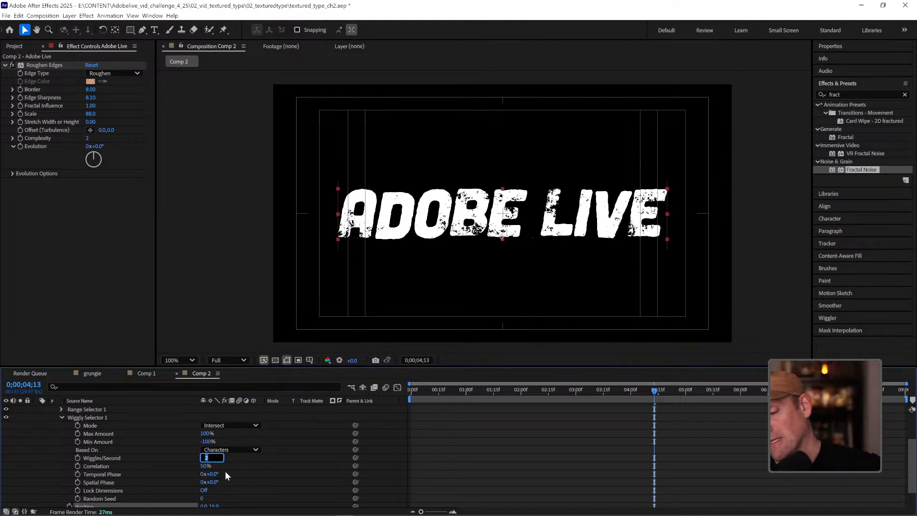
{"action": "type", "text": "0"}
{"action": "key", "text": "Return"}
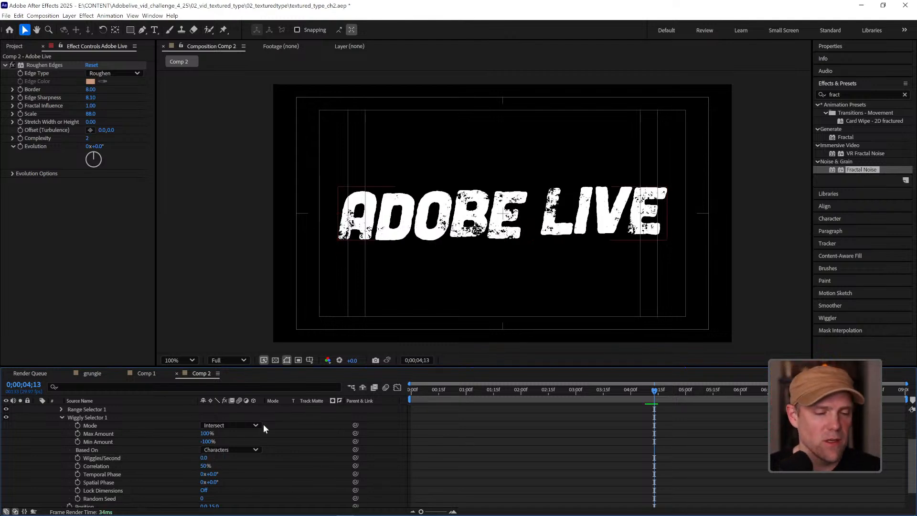
{"action": "scroll", "coordinate": [253, 441], "scroll_direction": "down", "scroll_amount": 2}
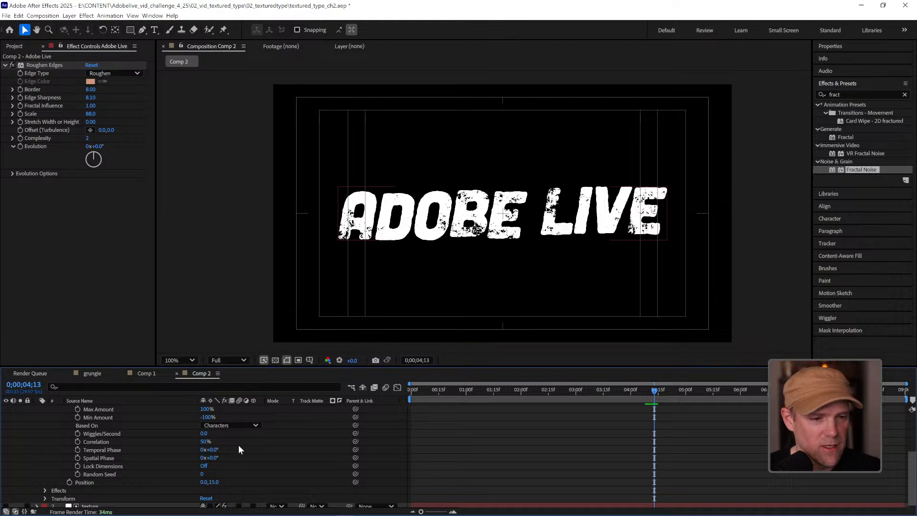
Look over the Wiggly Selector's properties and expand the Evolution Options of the Roughen Edges effect.
{"action": "scroll", "coordinate": [246, 446], "scroll_direction": "up", "scroll_amount": 3}
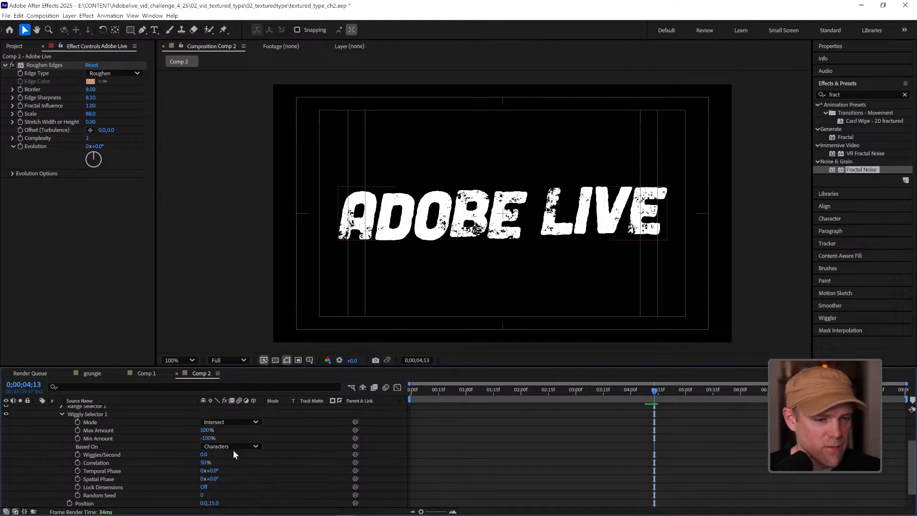
{"action": "scroll", "coordinate": [233, 454], "scroll_direction": "down", "scroll_amount": 2}
{"action": "scroll", "coordinate": [97, 449], "scroll_direction": "up", "scroll_amount": 4}
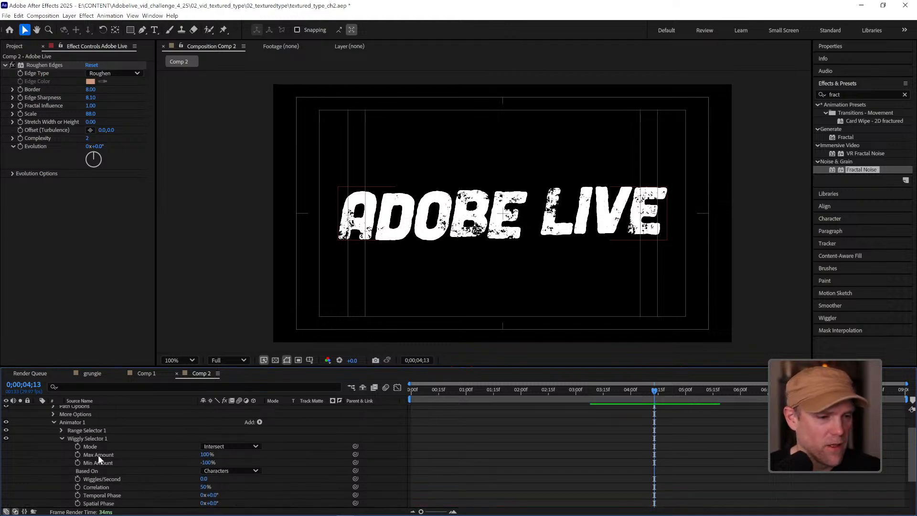
{"action": "scroll", "coordinate": [62, 438], "scroll_direction": "down", "scroll_amount": 4}
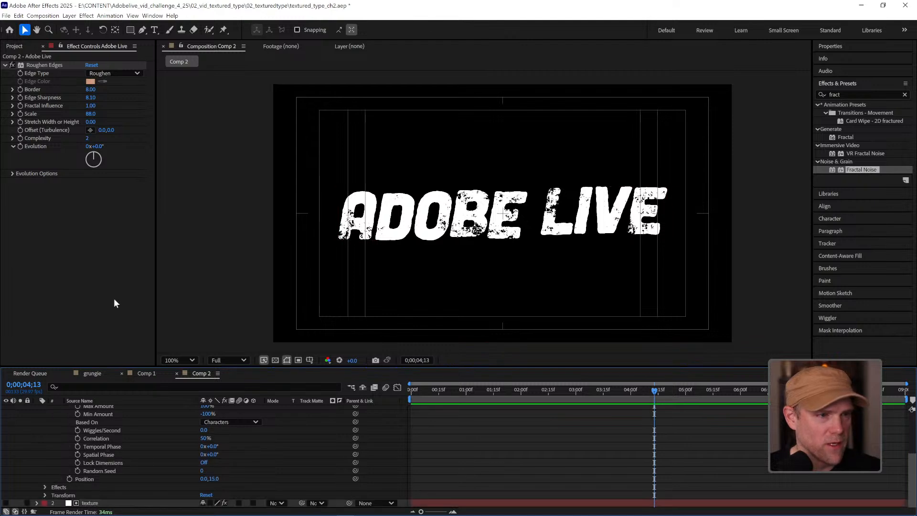
{"action": "left_click", "coordinate": [12, 146]}
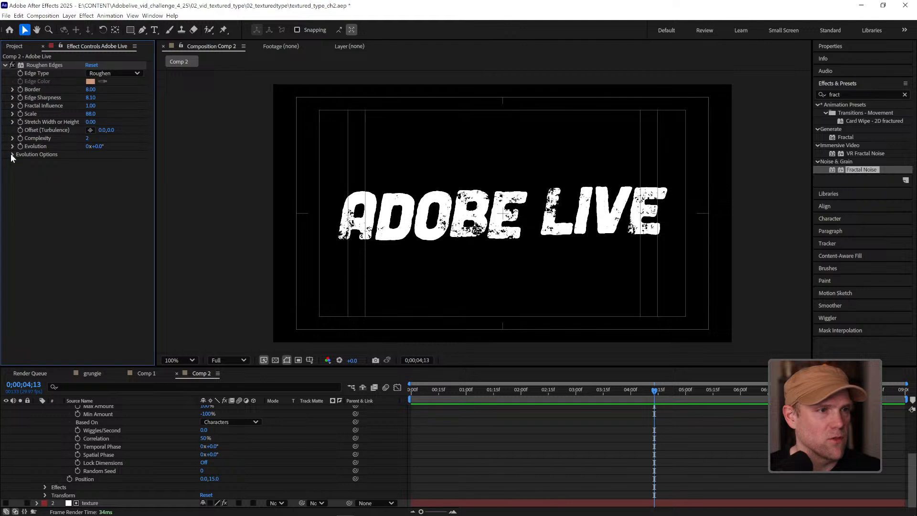
{"action": "left_click", "coordinate": [12, 155]}
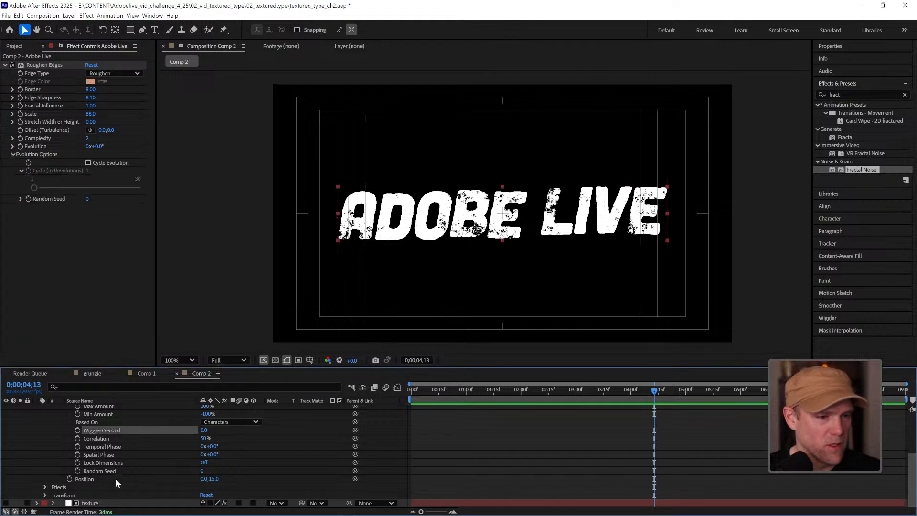
Add the expression random(1000) to the Wiggly Selector's Random Seed and preview the letter movement.
{"action": "left_click", "coordinate": [103, 470]}
{"action": "scroll", "coordinate": [136, 434], "scroll_direction": "up", "scroll_amount": 3}
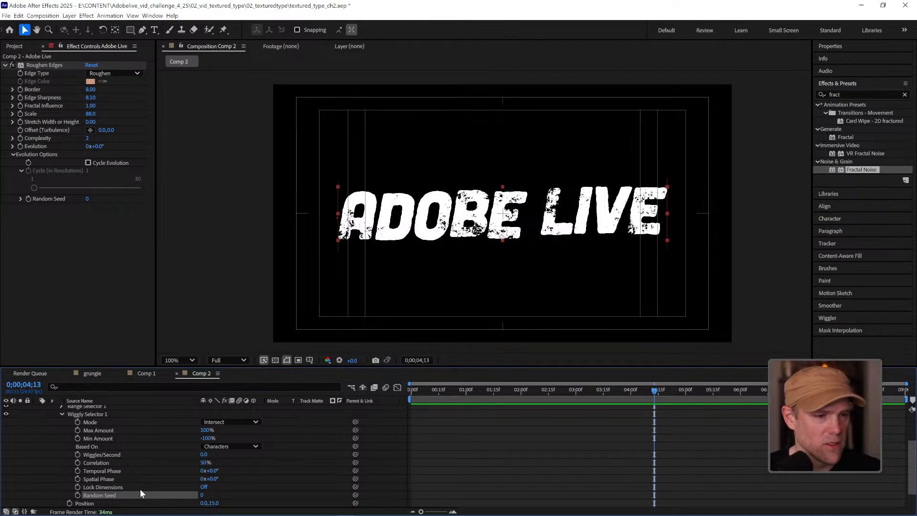
{"action": "scroll", "coordinate": [140, 489], "scroll_direction": "down", "scroll_amount": 3}
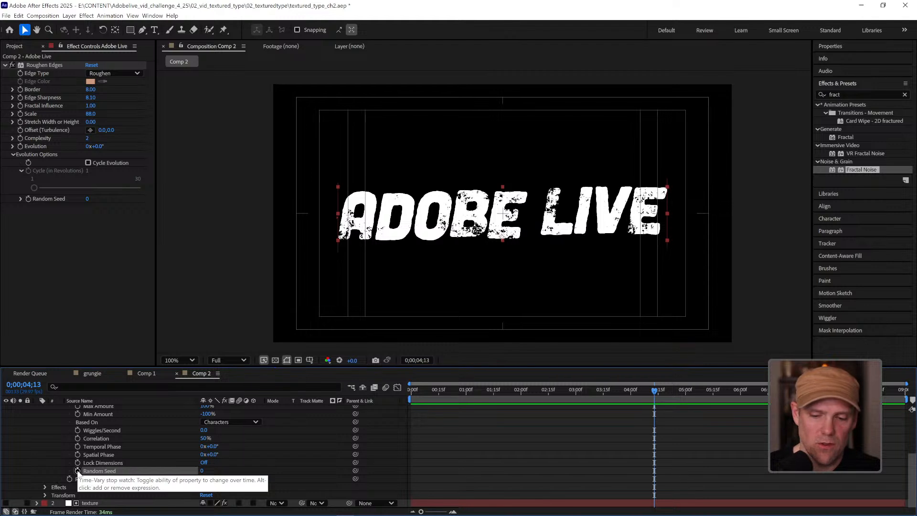
{"action": "left_click", "coordinate": [78, 471], "text": "alt"}
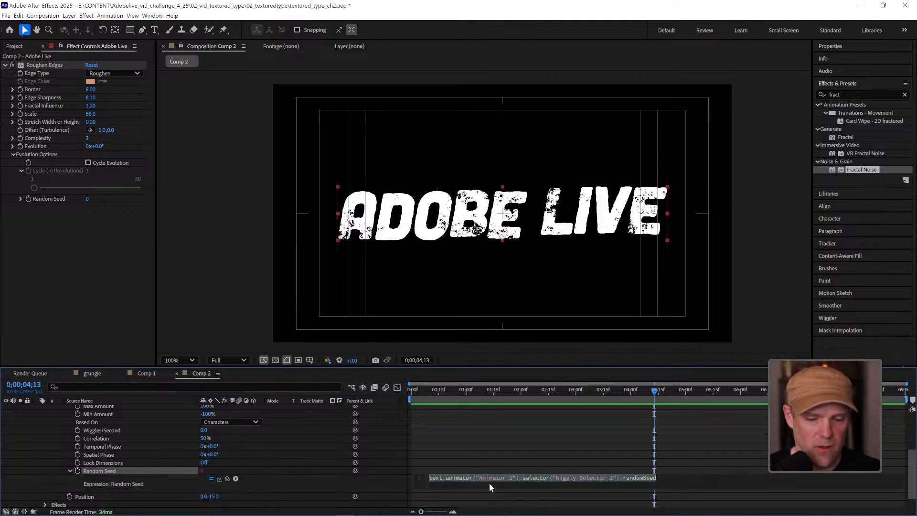
{"action": "type", "text": "random"}
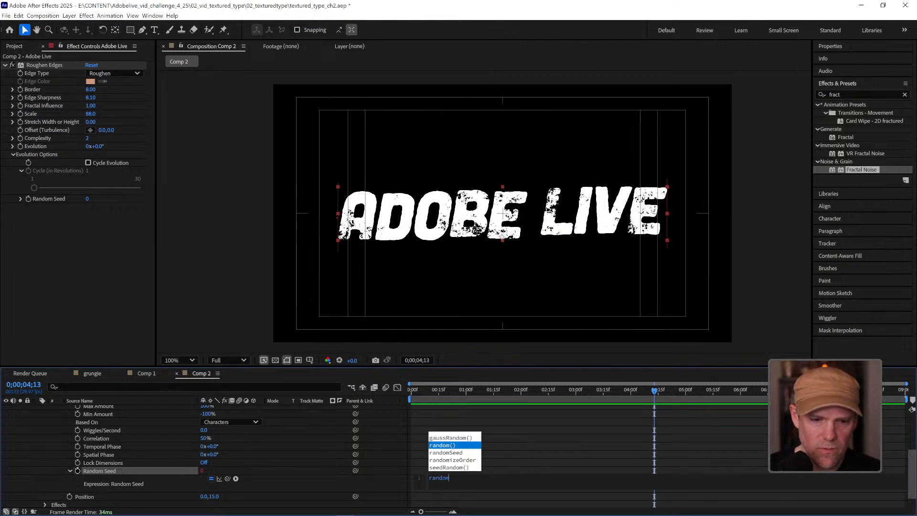
{"action": "type", "text": "(100"}
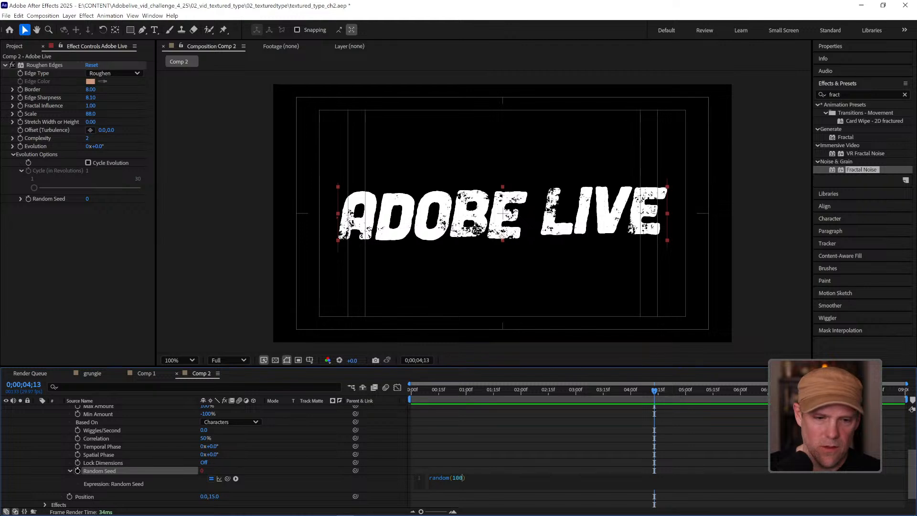
{"action": "type", "text": "0"}
{"action": "left_click", "coordinate": [490, 483]}
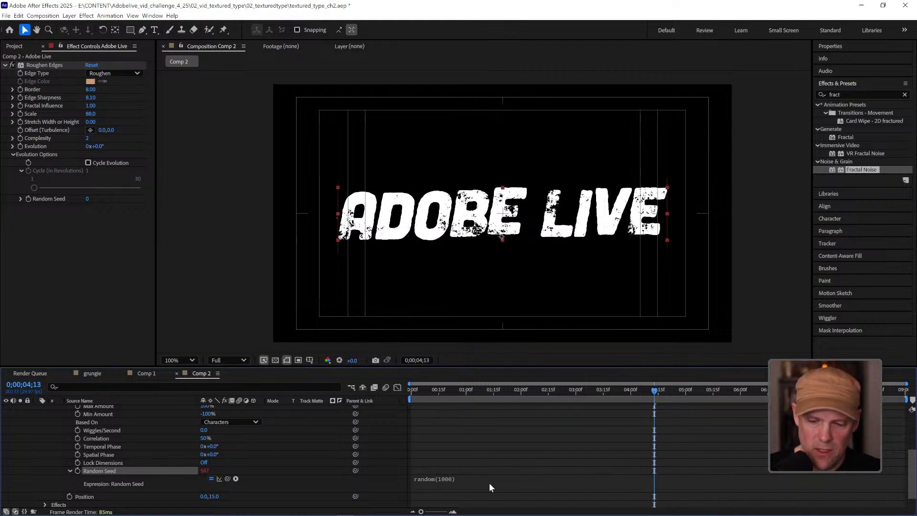
{"action": "key", "text": "space"}
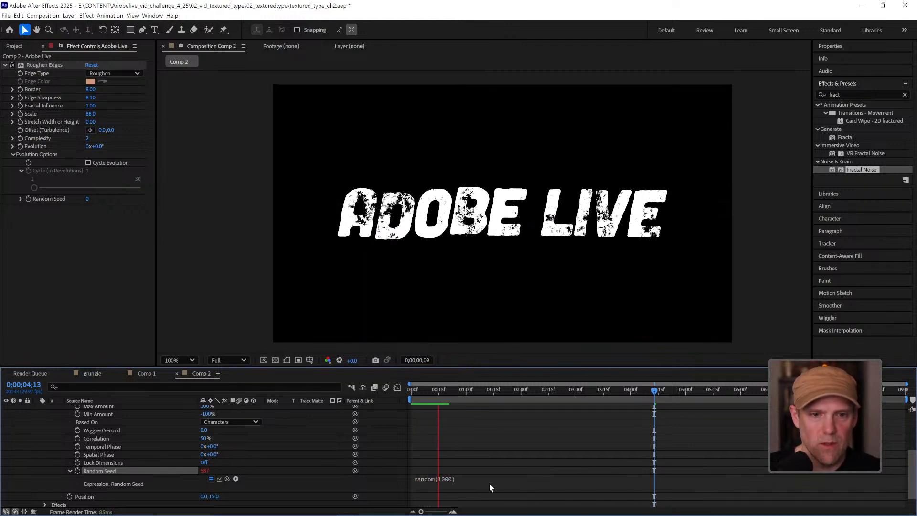
Insert posterizeTime(4) on a line above random(1000) in the Wiggly Selector's Random Seed expression and preview the result.
{"action": "left_click", "coordinate": [423, 480]}
{"action": "left_click", "coordinate": [430, 479]}
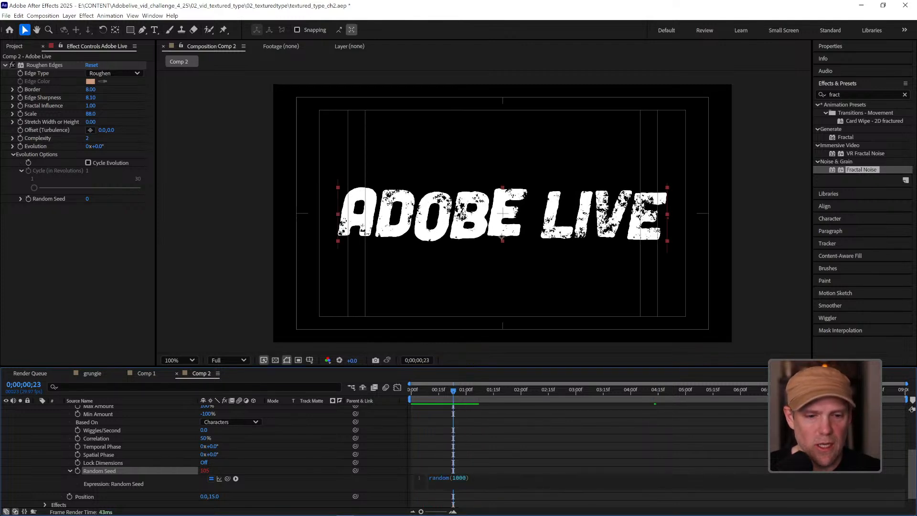
{"action": "key", "text": "Return"}
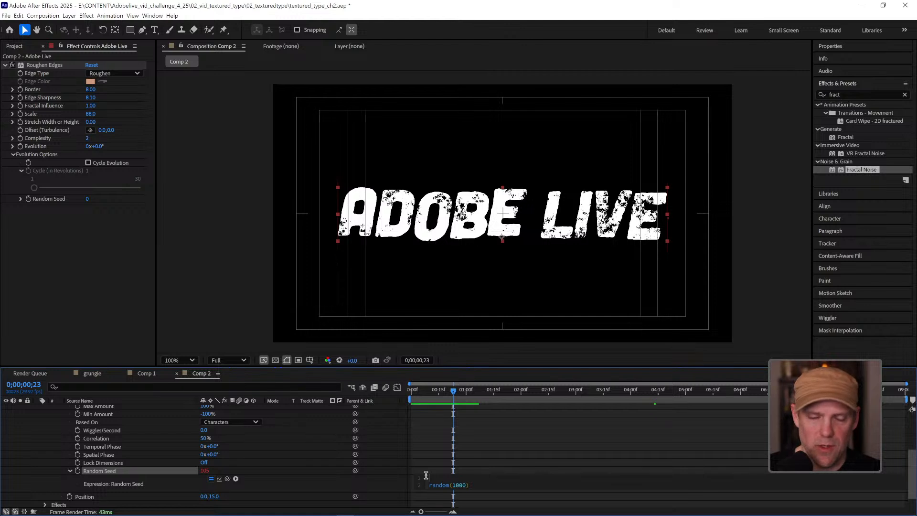
{"action": "type", "text": "posst"}
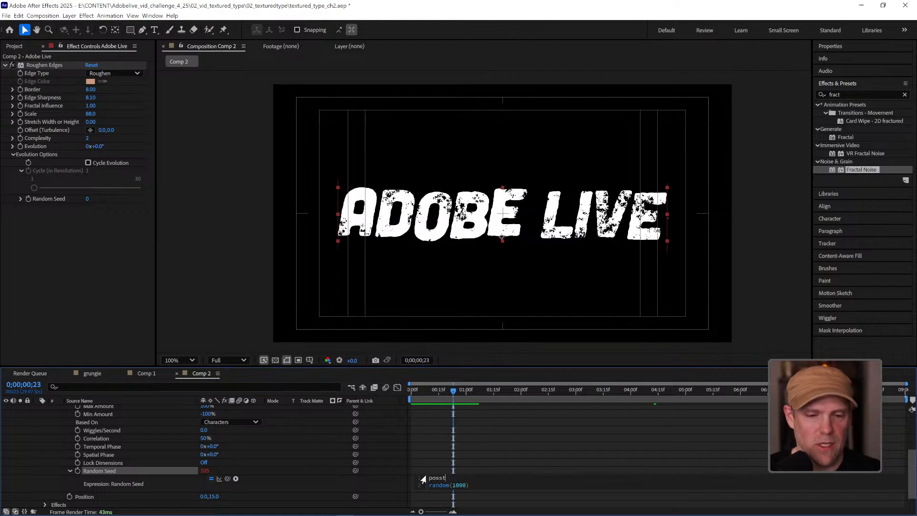
{"action": "key", "text": "BackSpace"}
{"action": "key", "text": "BackSpace"}
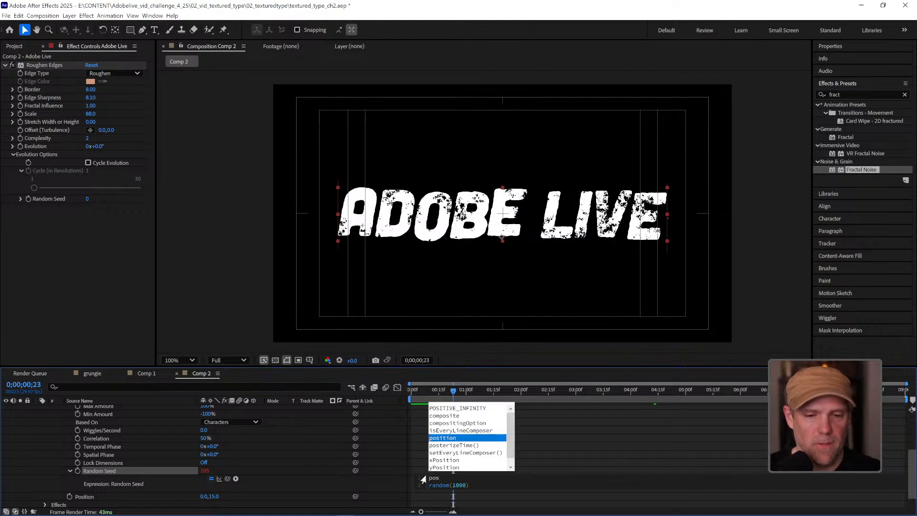
{"action": "left_click", "coordinate": [455, 443]}
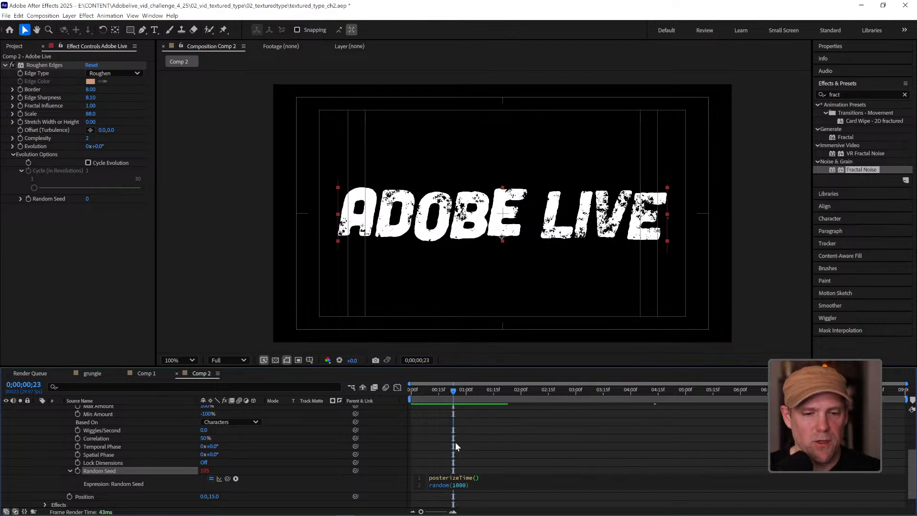
{"action": "type", "text": "4"}
{"action": "left_click", "coordinate": [485, 465]}
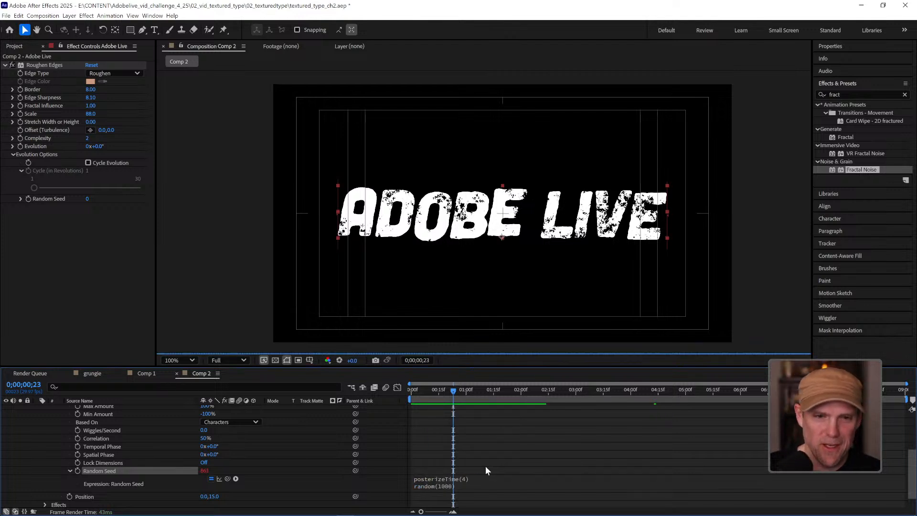
{"action": "key", "text": "space"}
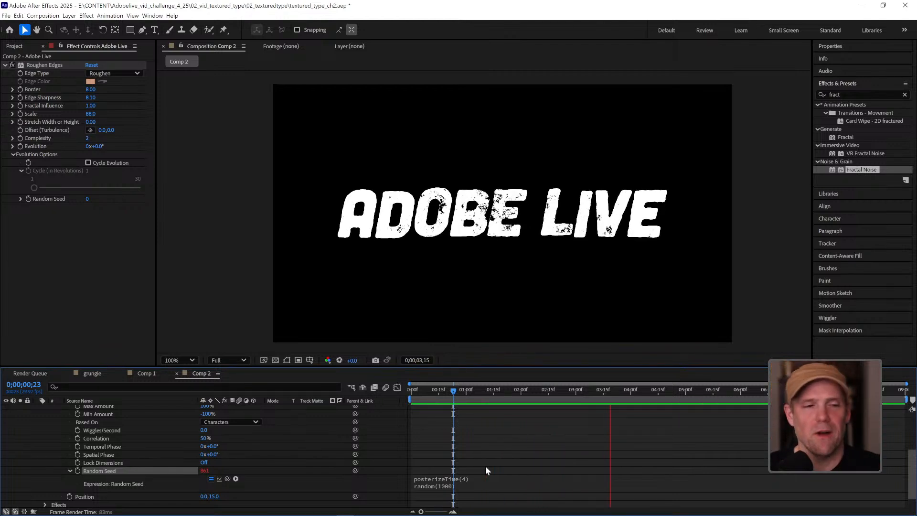
{"action": "key", "text": "space"}
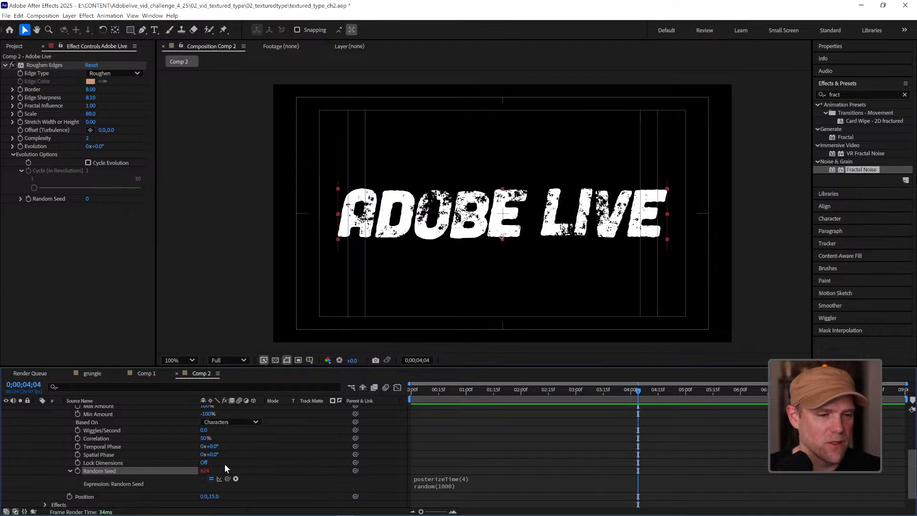
Add a Rotation property to the Adobe Live layer's existing text animator.
{"action": "scroll", "coordinate": [225, 463], "scroll_direction": "down", "scroll_amount": 1}
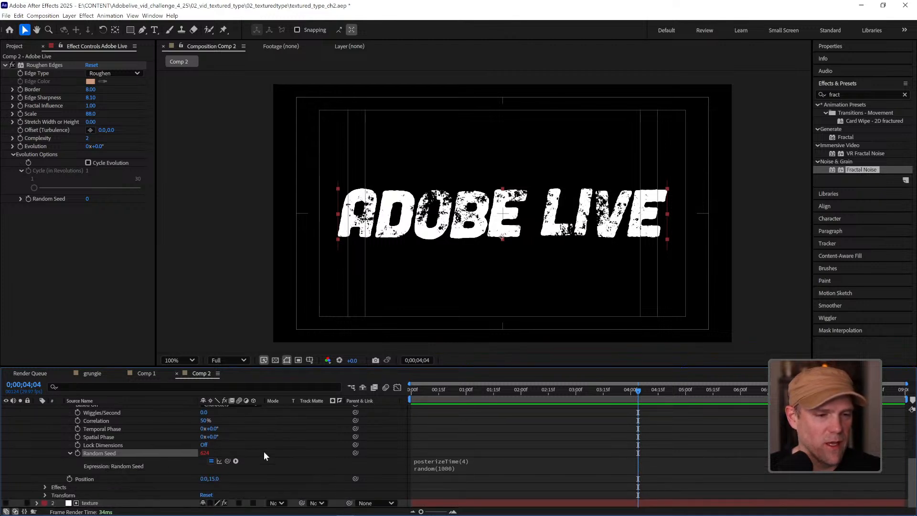
{"action": "scroll", "coordinate": [254, 464], "scroll_direction": "up", "scroll_amount": 3}
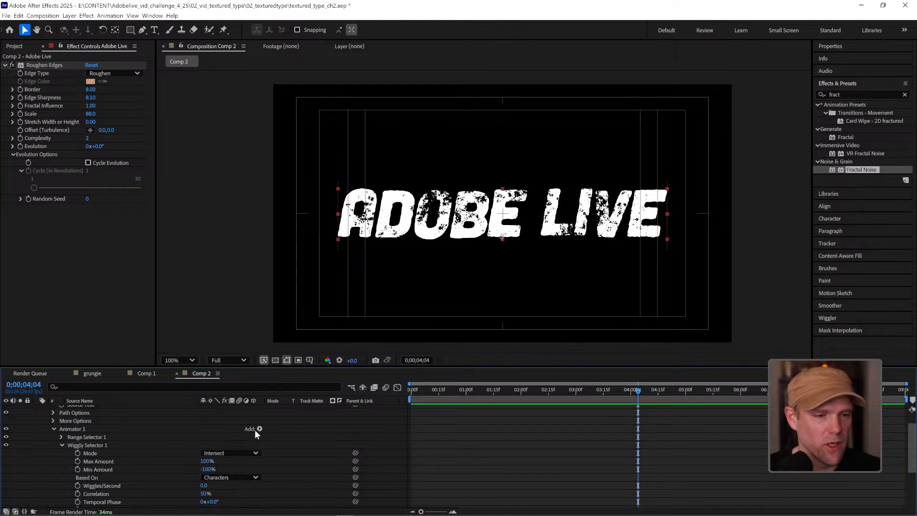
{"action": "left_click", "coordinate": [260, 429]}
{"action": "mouse_move", "coordinate": [270, 432]}
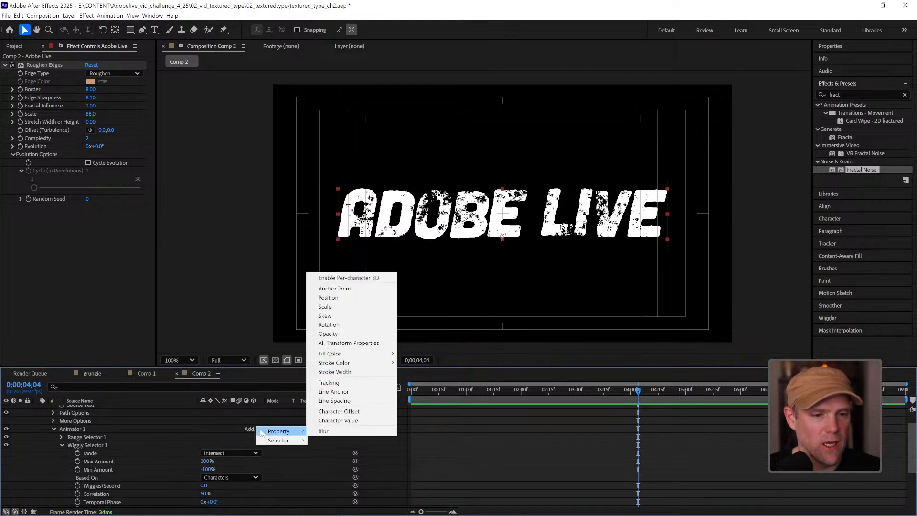
{"action": "left_click", "coordinate": [340, 325]}
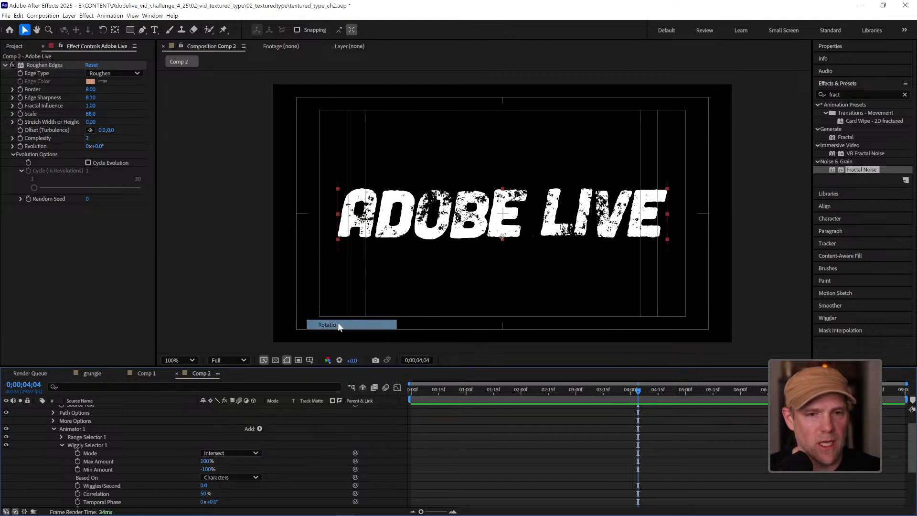
{"action": "scroll", "coordinate": [222, 460], "scroll_direction": "down", "scroll_amount": 2}
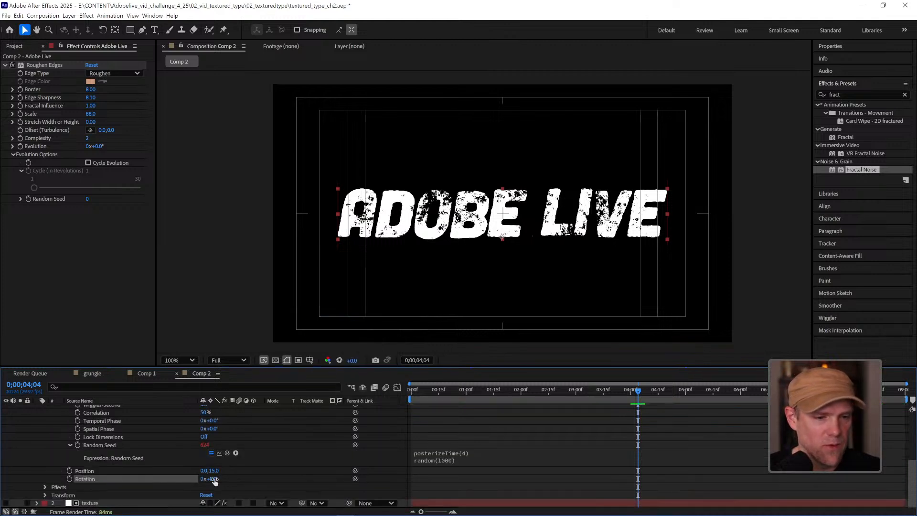
Try a Rotation of 25° on the text animator and preview the animation.
{"action": "left_click_drag", "start_coordinate": [215, 482], "coordinate": [222, 479]}
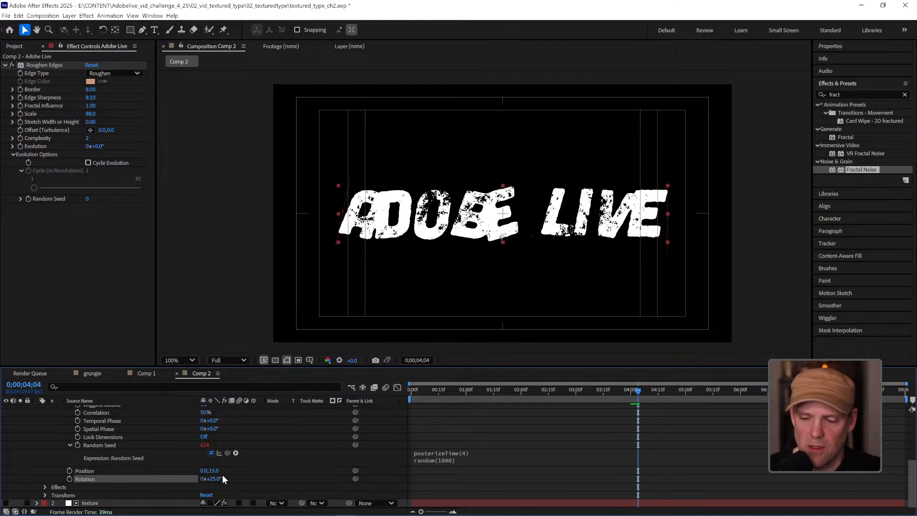
{"action": "key", "text": "space"}
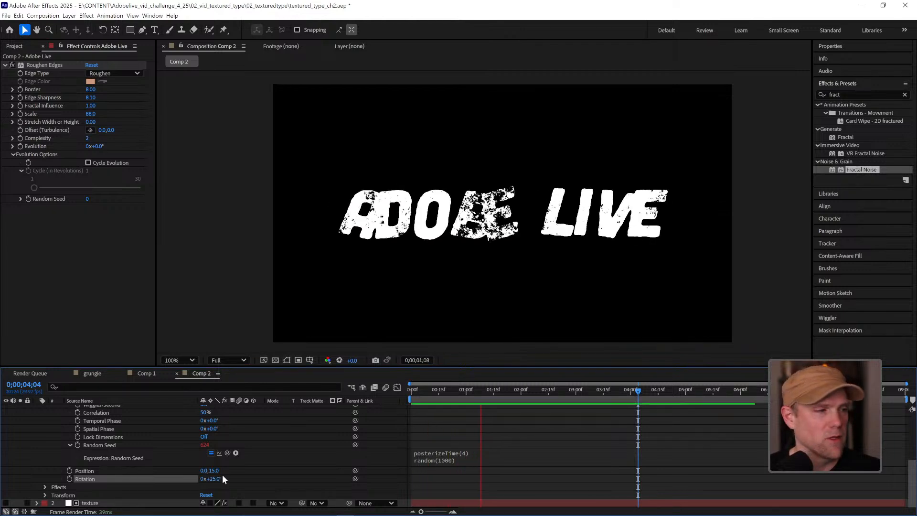
{"action": "key", "text": "space"}
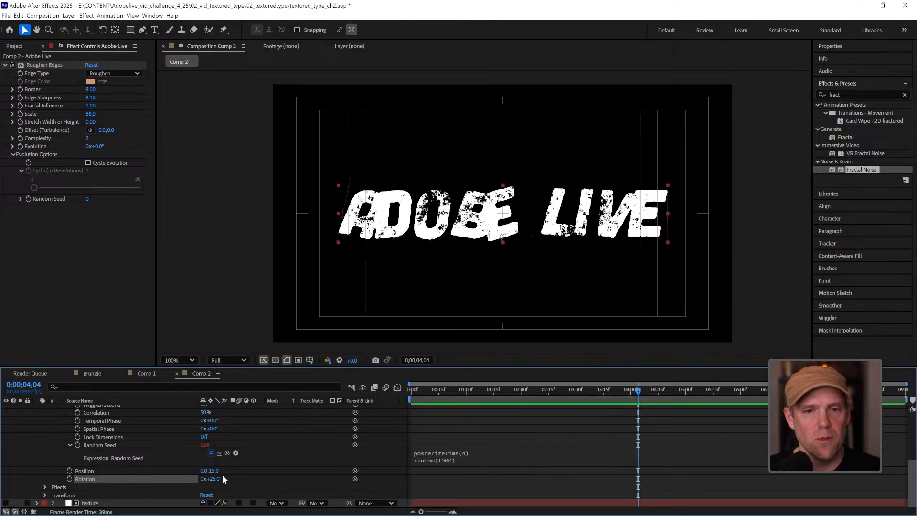
Set the text animator's Rotation to 5°, and try 101° before undoing that trial.
{"action": "left_click", "coordinate": [220, 479]}
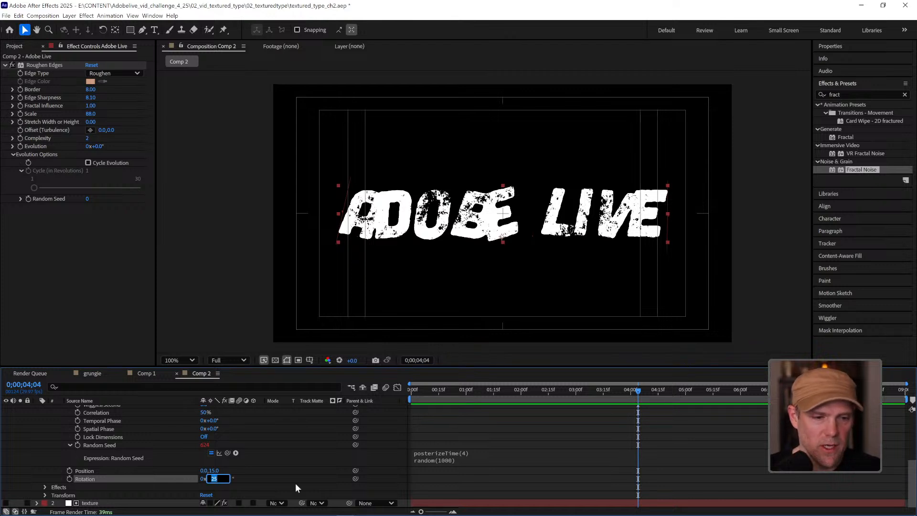
{"action": "type", "text": "5"}
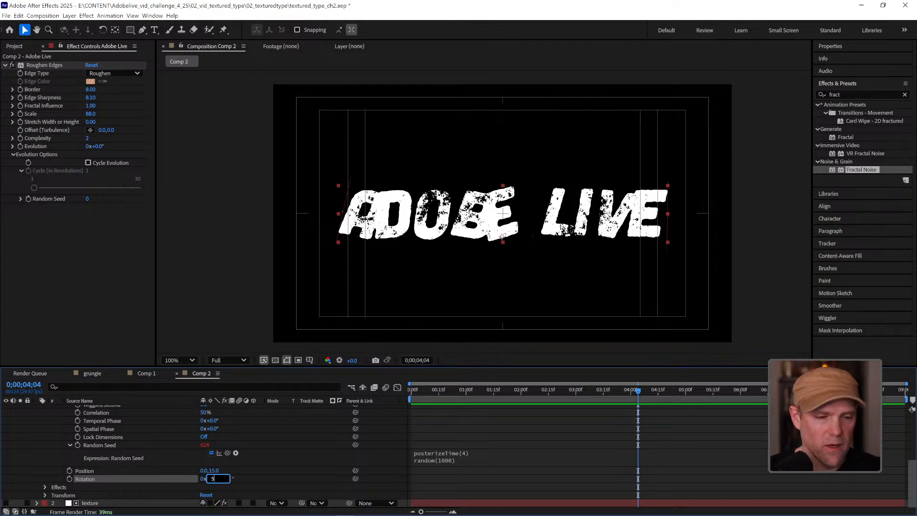
{"action": "key", "text": "Return"}
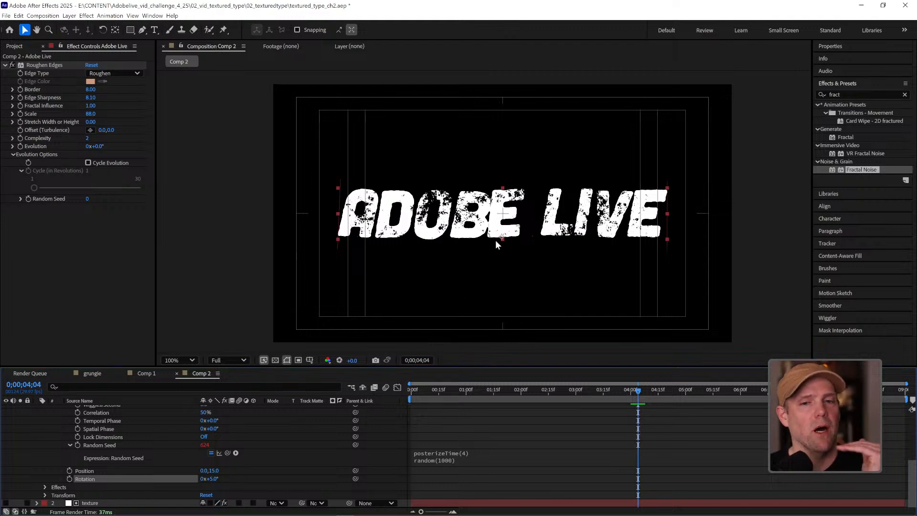
{"action": "left_click_drag", "start_coordinate": [213, 479], "coordinate": [245, 467]}
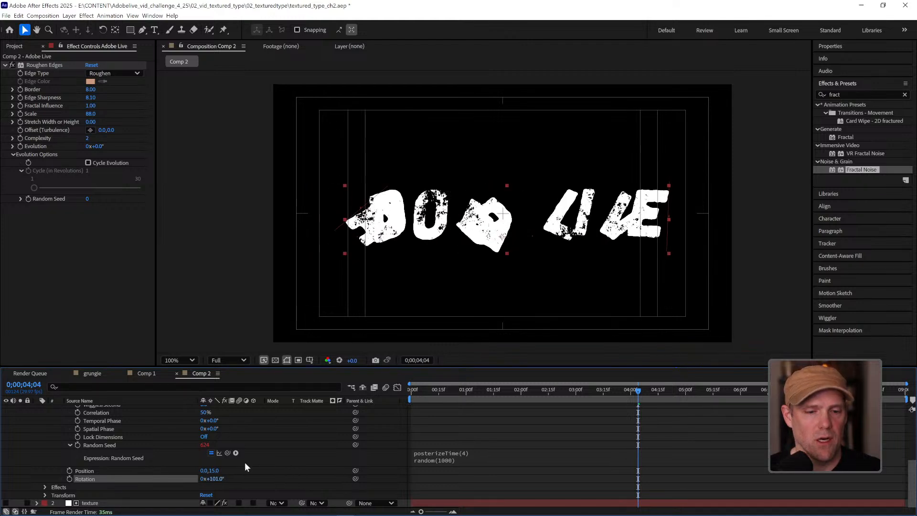
{"action": "key", "text": "ctrl+z"}
Expand the text layer's More Options to reach the anchor point grouping settings.
{"action": "scroll", "coordinate": [225, 459], "scroll_direction": "up", "scroll_amount": 8}
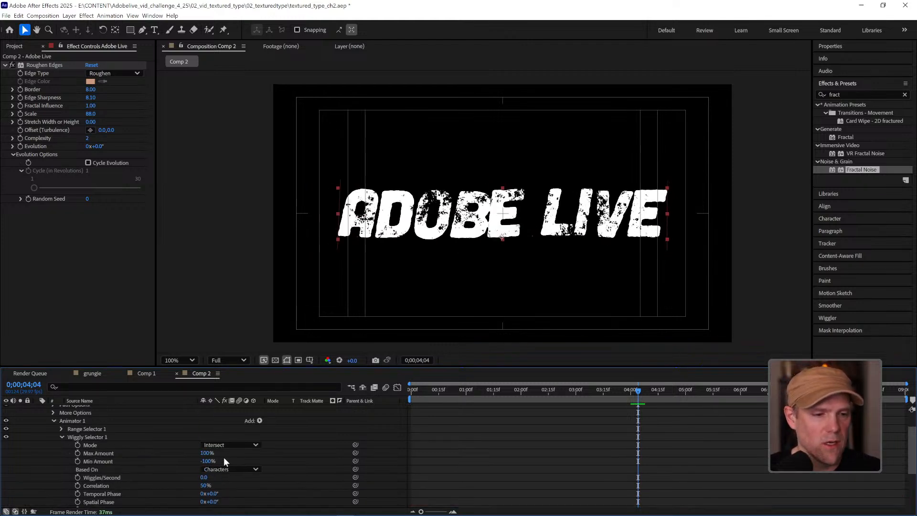
{"action": "scroll", "coordinate": [225, 457], "scroll_direction": "down", "scroll_amount": 2}
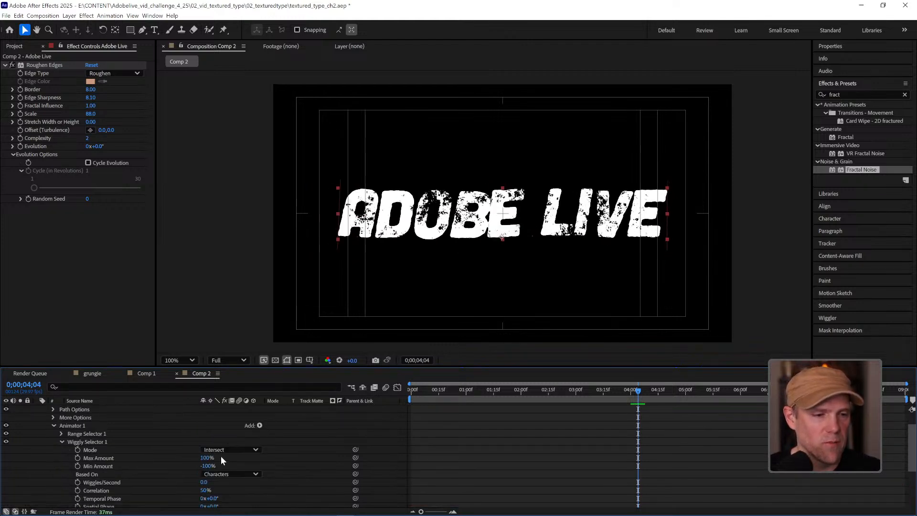
{"action": "left_click", "coordinate": [53, 417]}
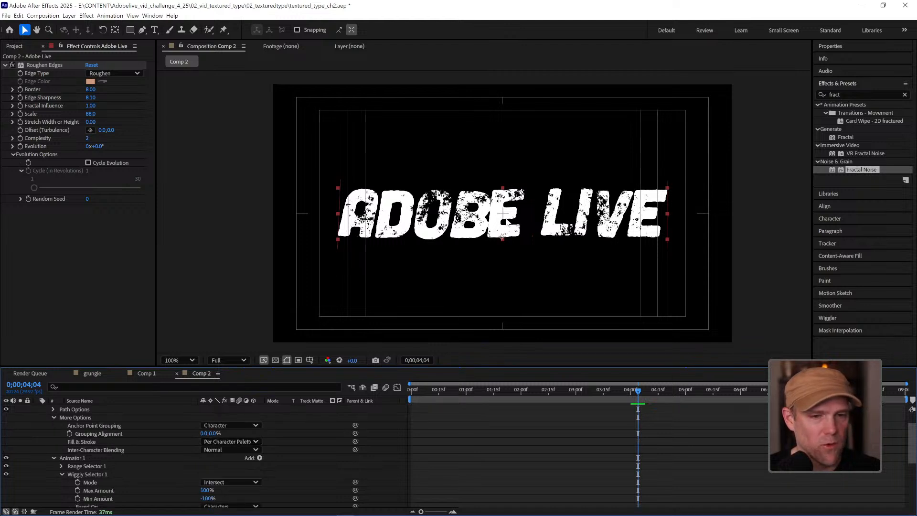
Set the text layer's Grouping Alignment to 0.0, -42.0% so the characters rotate around a shifted anchor point.
{"action": "key", "text": "period"}
{"action": "key", "text": "period"}
{"action": "key", "text": "period"}
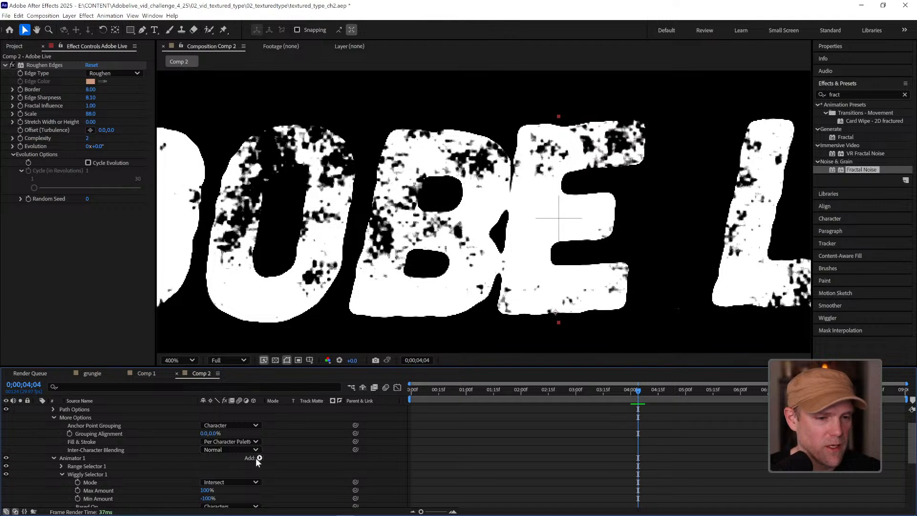
{"action": "left_click_drag", "start_coordinate": [215, 433], "coordinate": [171, 408]}
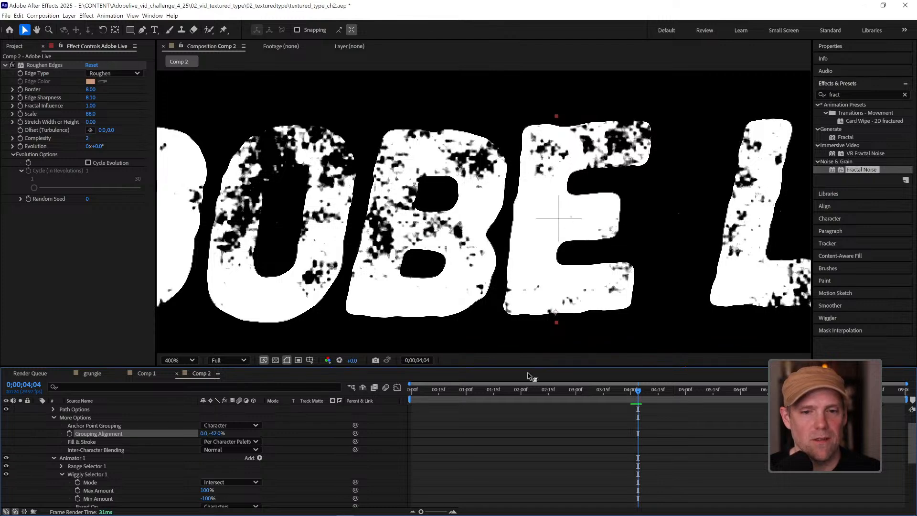
{"action": "scroll", "coordinate": [612, 189], "scroll_direction": "down", "scroll_amount": 3}
{"action": "scroll", "coordinate": [614, 193], "scroll_direction": "up", "scroll_amount": 1}
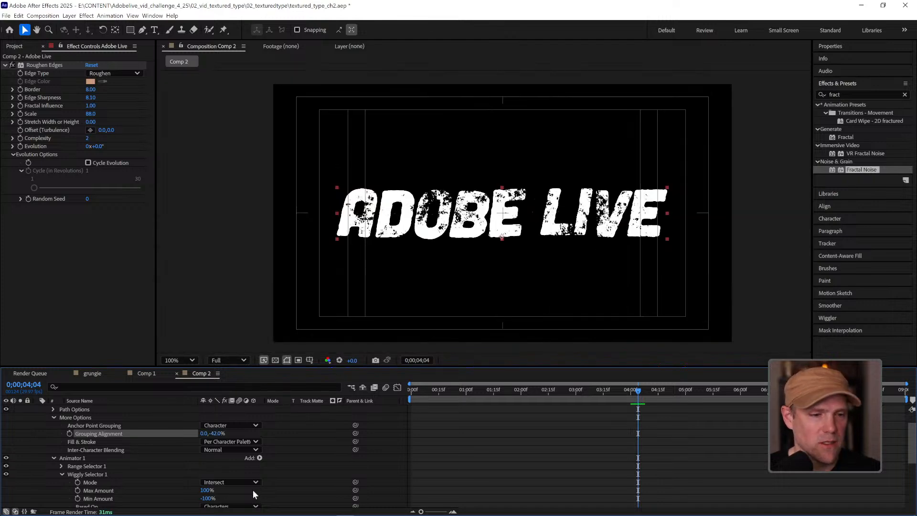
Try a Rotation of 44° on the text animator and undo it.
{"action": "scroll", "coordinate": [131, 448], "scroll_direction": "down", "scroll_amount": 1}
{"action": "scroll", "coordinate": [131, 451], "scroll_direction": "down", "scroll_amount": 2}
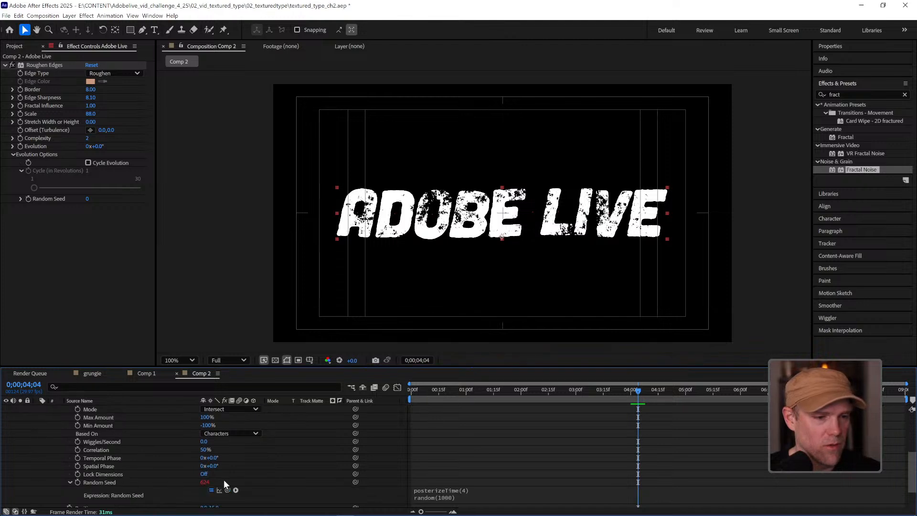
{"action": "scroll", "coordinate": [222, 466], "scroll_direction": "down", "scroll_amount": 1}
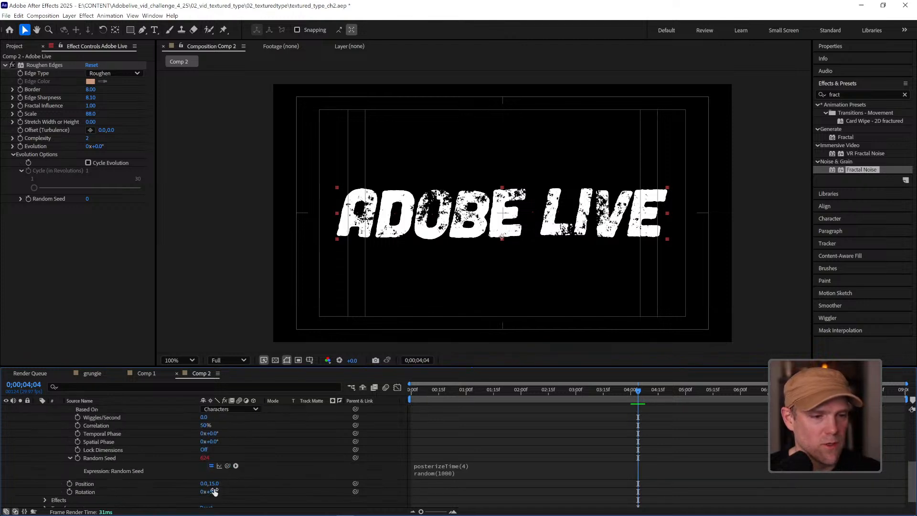
{"action": "left_click_drag", "start_coordinate": [213, 492], "coordinate": [227, 482]}
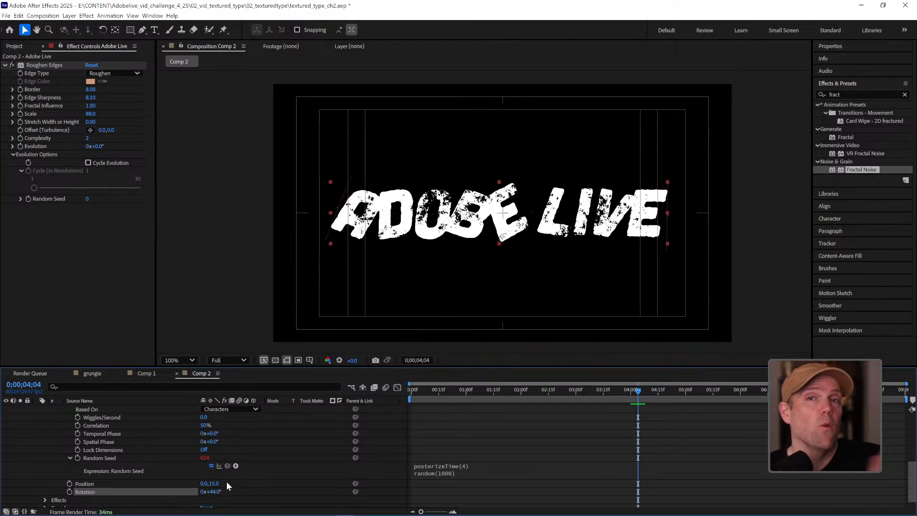
{"action": "key", "text": "ctrl+z"}
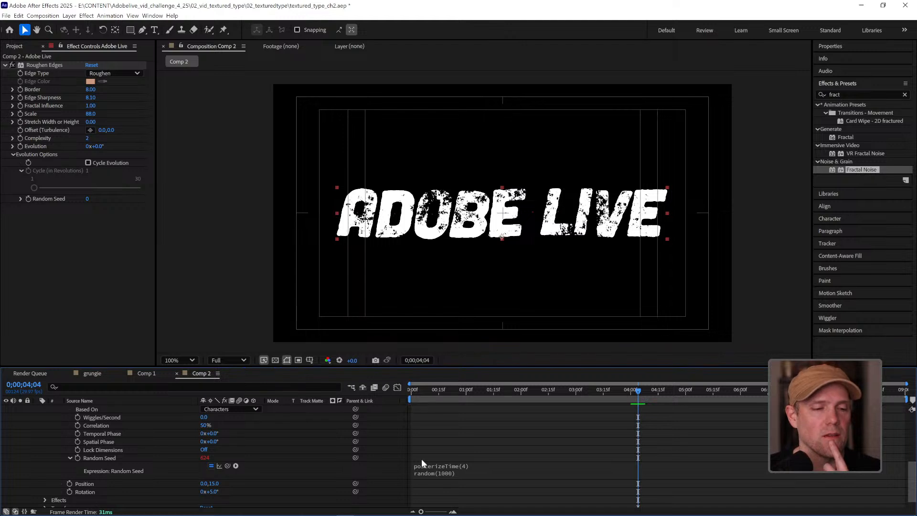
Preview the jittering title animation and collapse the Adobe Live layer's properties.
{"action": "key", "text": "space"}
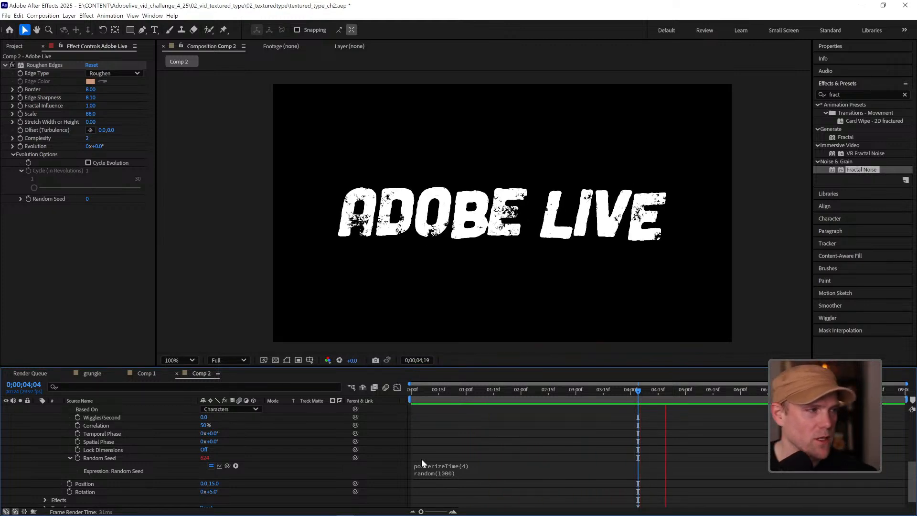
{"action": "key", "text": "space"}
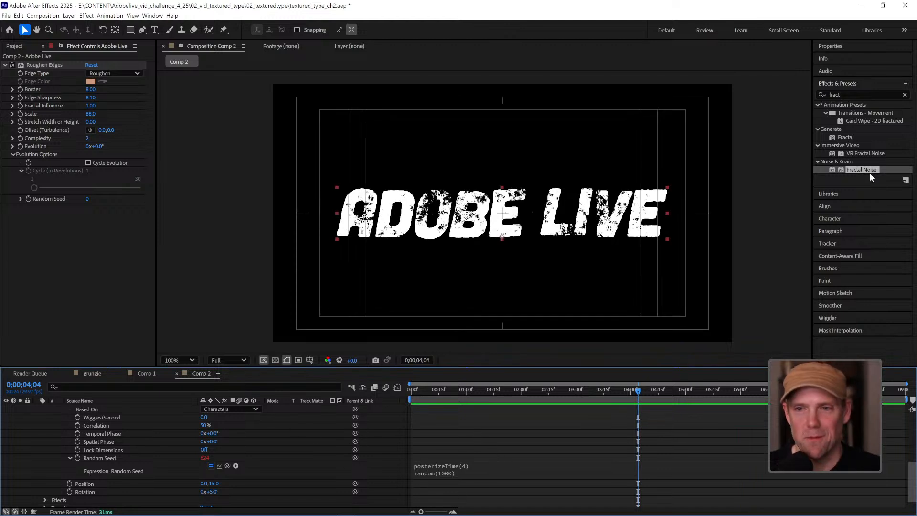
{"action": "scroll", "coordinate": [124, 452], "scroll_direction": "up", "scroll_amount": 5}
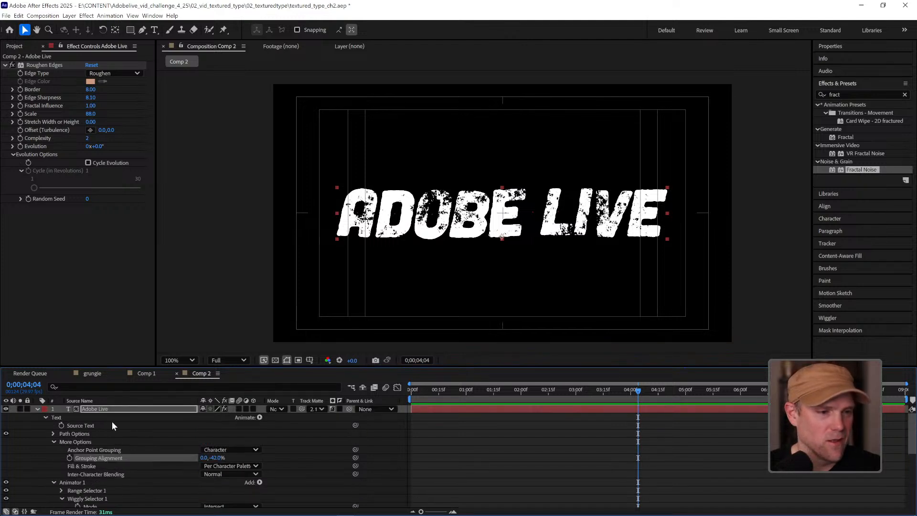
{"action": "left_click", "coordinate": [37, 408]}
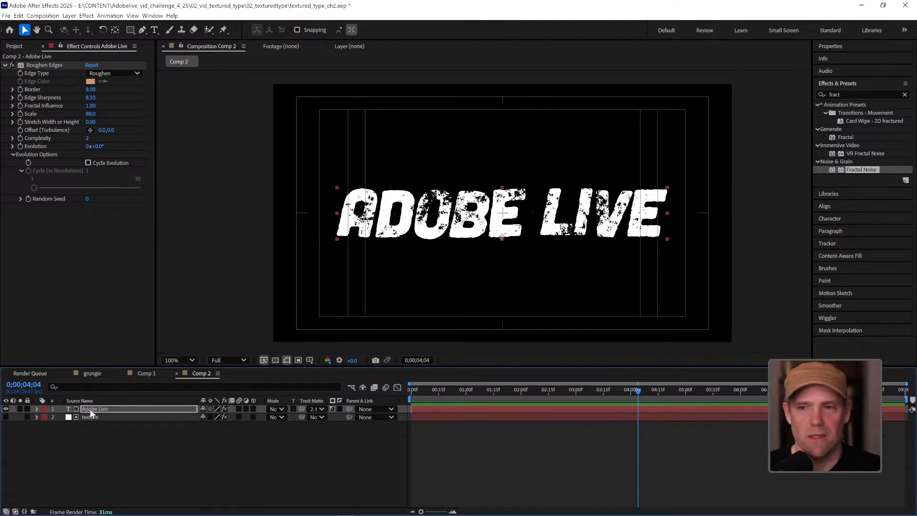
Change the Adobe Live text's fill colour to golden yellow, hex CE961D.
{"action": "left_click", "coordinate": [826, 46]}
{"action": "left_click", "coordinate": [844, 184]}
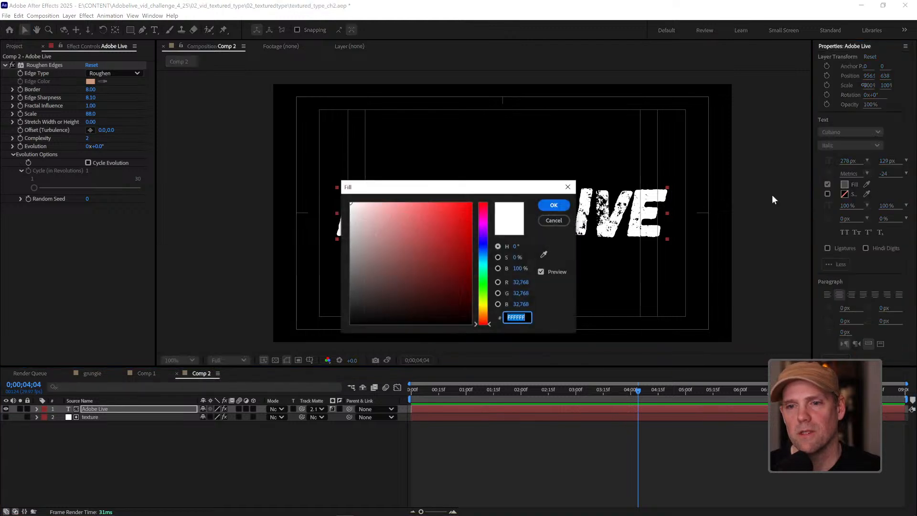
{"action": "left_click", "coordinate": [484, 311]}
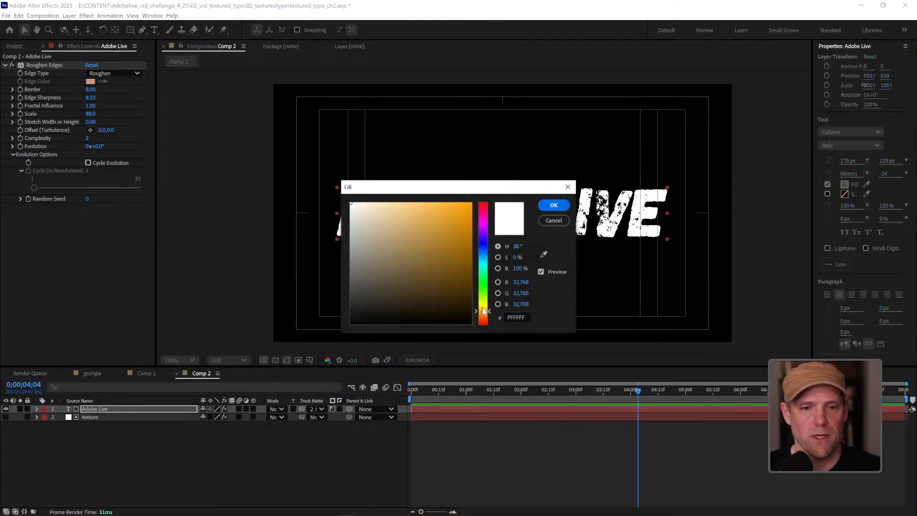
{"action": "left_click_drag", "start_coordinate": [453, 224], "coordinate": [454, 222]}
{"action": "left_click", "coordinate": [483, 314]}
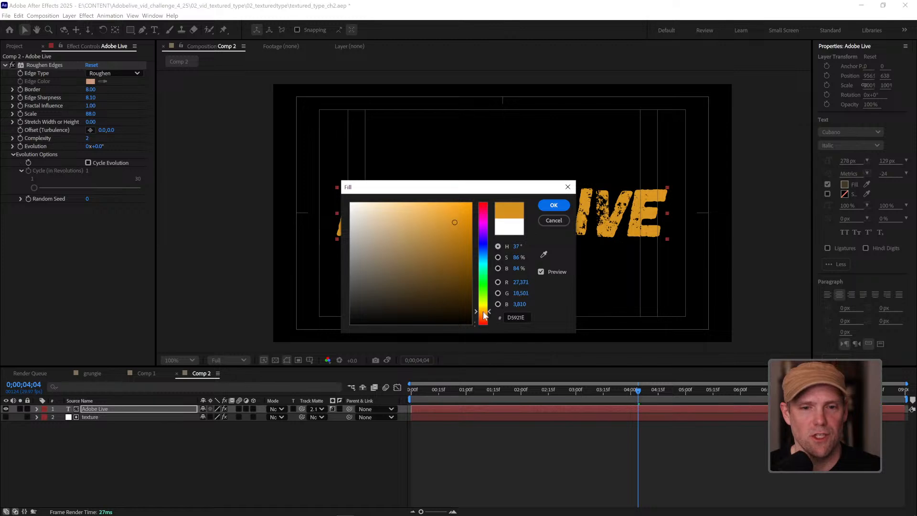
{"action": "left_click", "coordinate": [482, 311]}
{"action": "left_click_drag", "start_coordinate": [456, 223], "coordinate": [455, 226]}
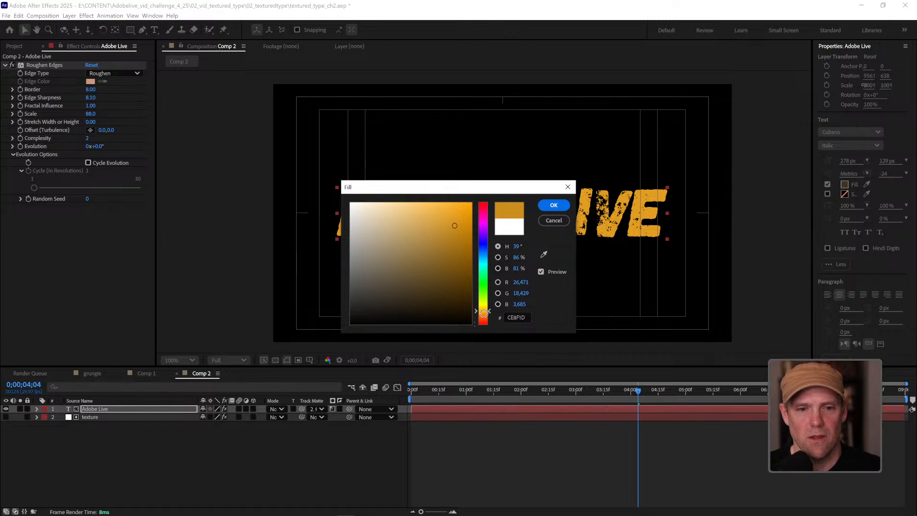
{"action": "left_click", "coordinate": [483, 310]}
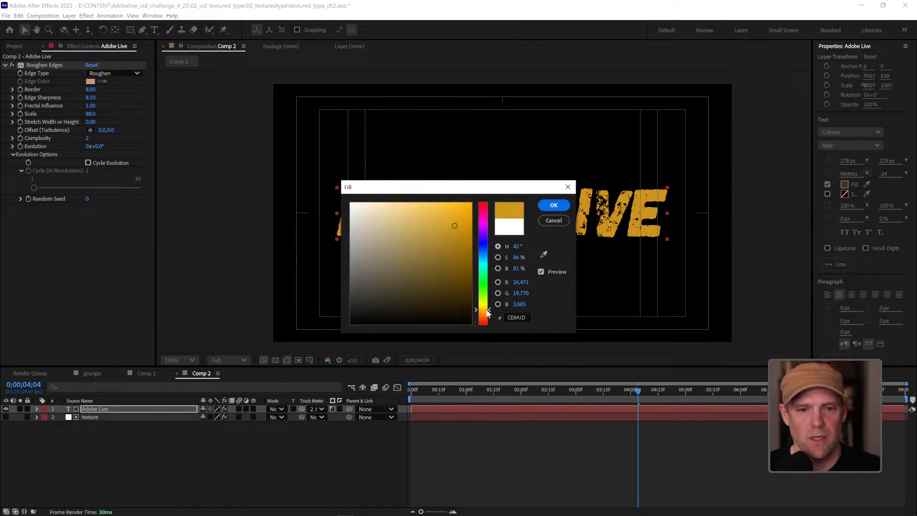
{"action": "left_click", "coordinate": [553, 205]}
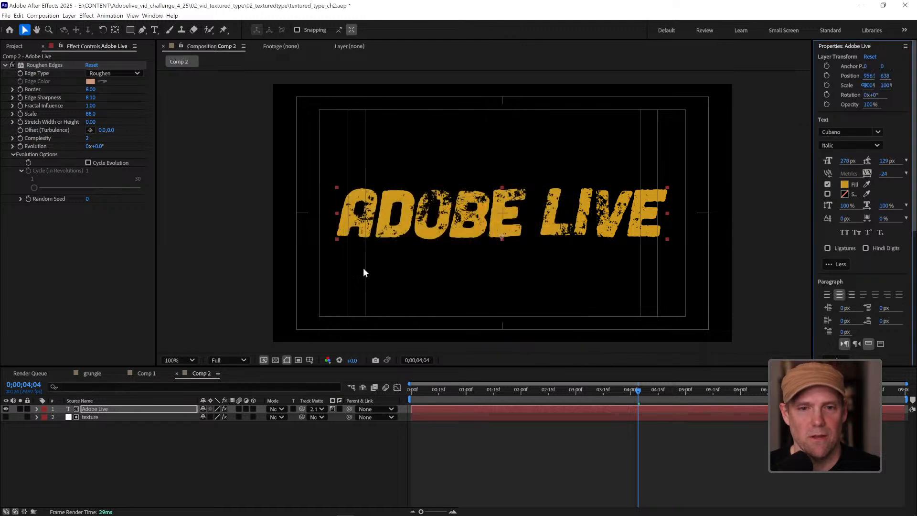
Add the Dirty Stone Surface image from the project to Comp 2 as the lowest layer, beneath the texture layer.
{"action": "left_click", "coordinate": [14, 46]}
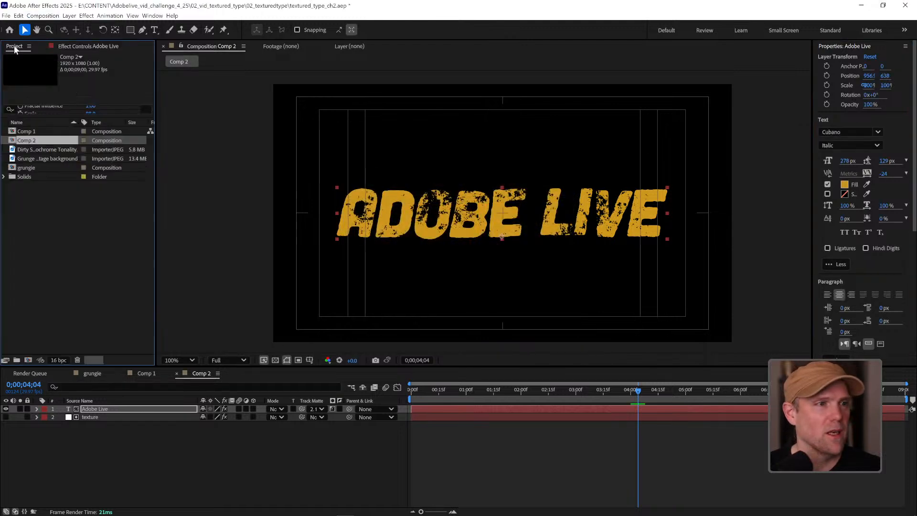
{"action": "left_click_drag", "start_coordinate": [52, 150], "coordinate": [134, 426]}
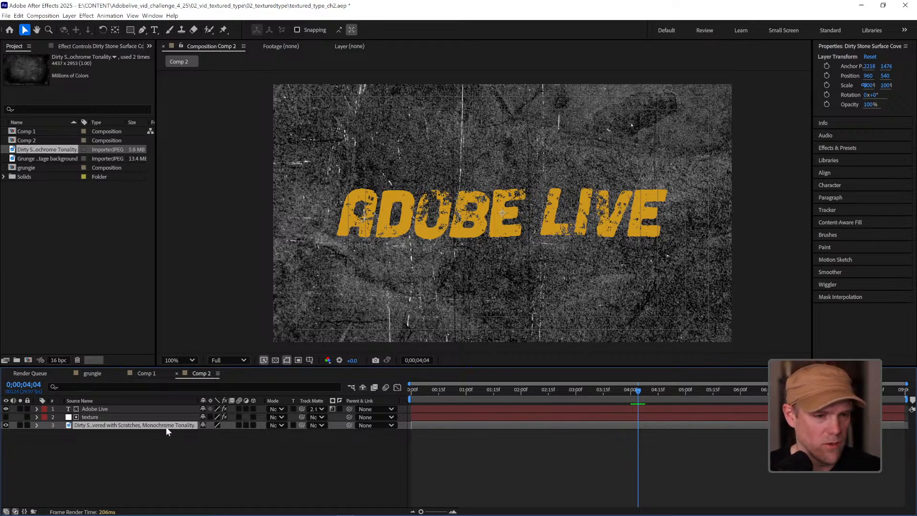
Create a 1920 x 1080 px dark purple solid and place it beneath the Dirty Stone Surface layer.
{"action": "key", "text": "ctrl+y"}
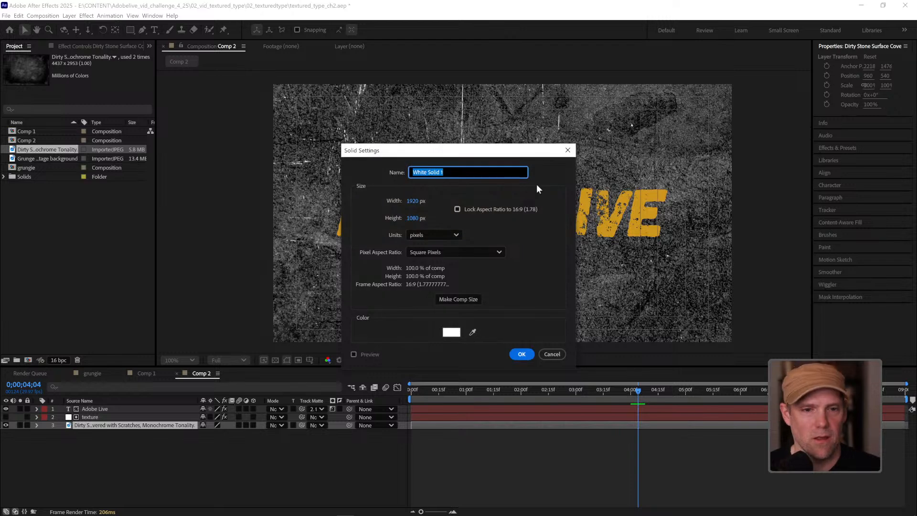
{"action": "left_click", "coordinate": [450, 334]}
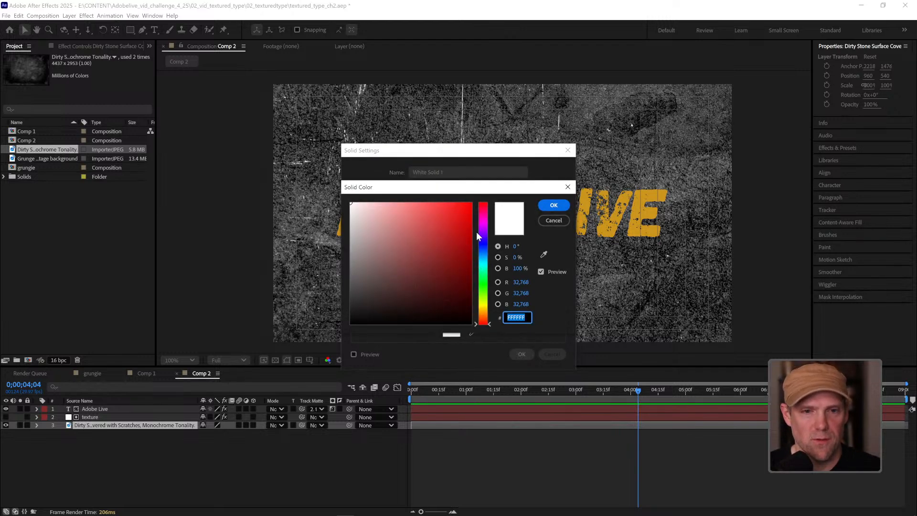
{"action": "left_click", "coordinate": [483, 224]}
{"action": "left_click_drag", "start_coordinate": [455, 262], "coordinate": [440, 292]}
{"action": "left_click", "coordinate": [553, 204]}
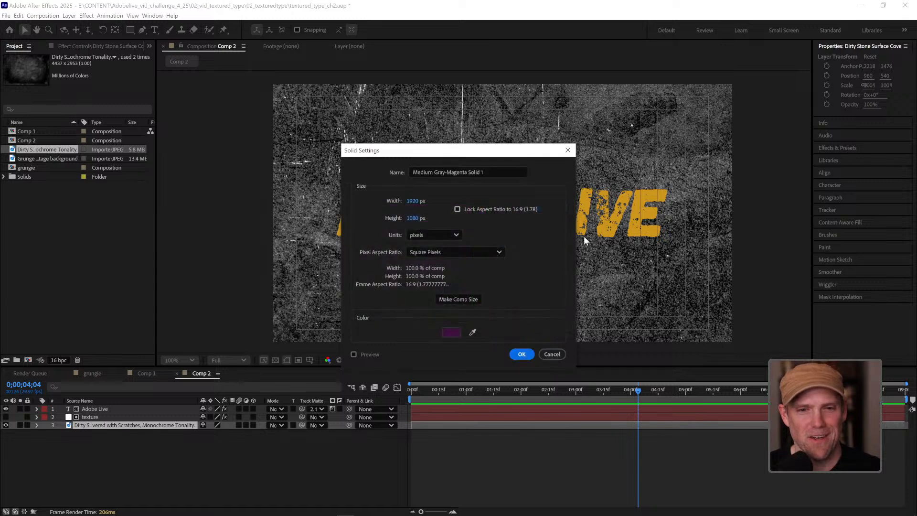
{"action": "left_click", "coordinate": [524, 354]}
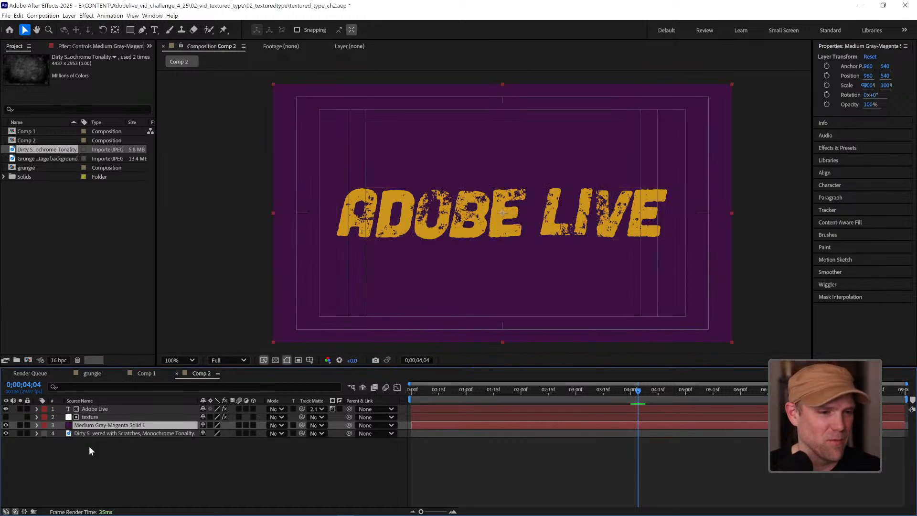
{"action": "left_click_drag", "start_coordinate": [89, 445], "coordinate": [90, 443]}
{"action": "left_click", "coordinate": [94, 425]}
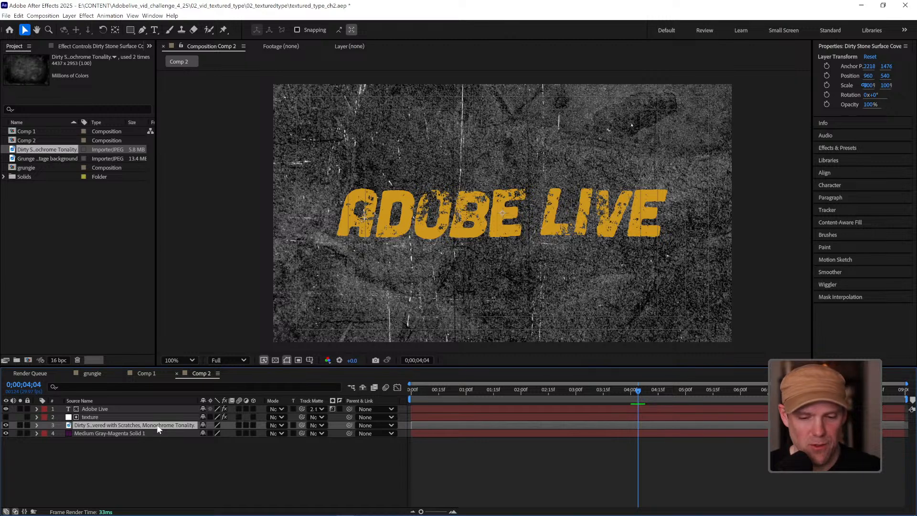
Lower the Dirty Stone Surface layer's opacity to 38% and preview the composition.
{"action": "key", "text": "t"}
{"action": "left_click_drag", "start_coordinate": [207, 432], "coordinate": [176, 431]}
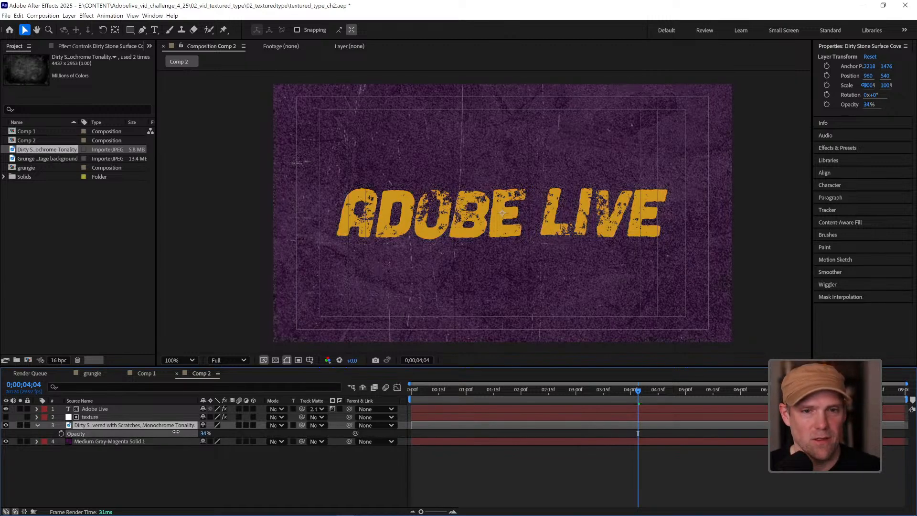
{"action": "left_click", "coordinate": [486, 469]}
{"action": "key", "text": "space"}
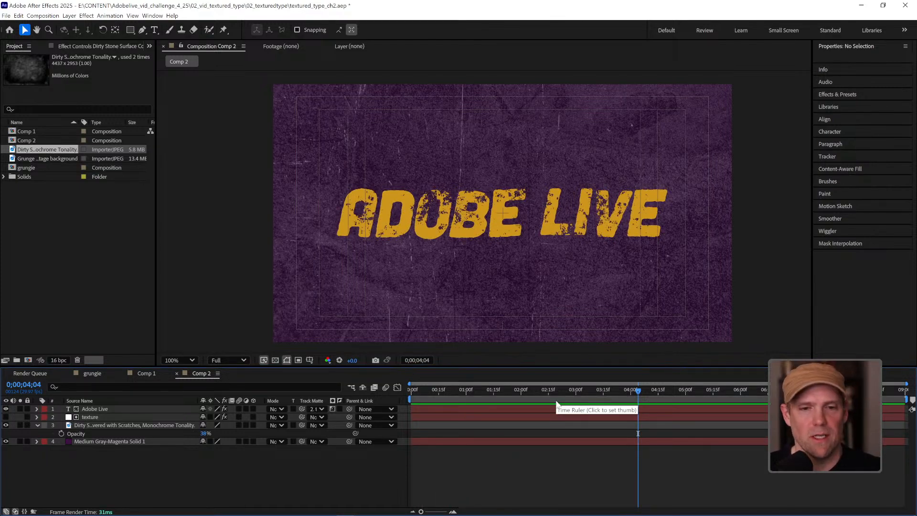
{"action": "key", "text": "space"}
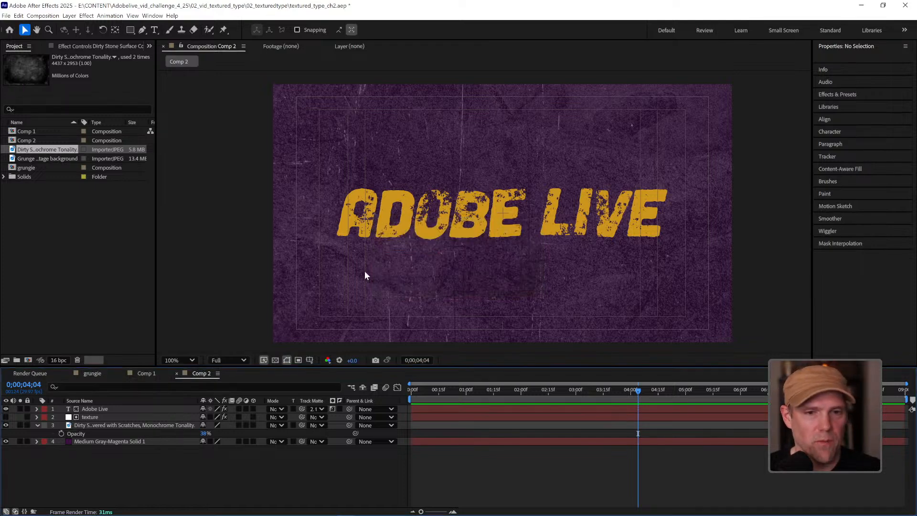
Duplicate the Adobe Live and texture layers and arrange the duplicate pair beneath the original pair.
{"action": "left_click", "coordinate": [128, 409]}
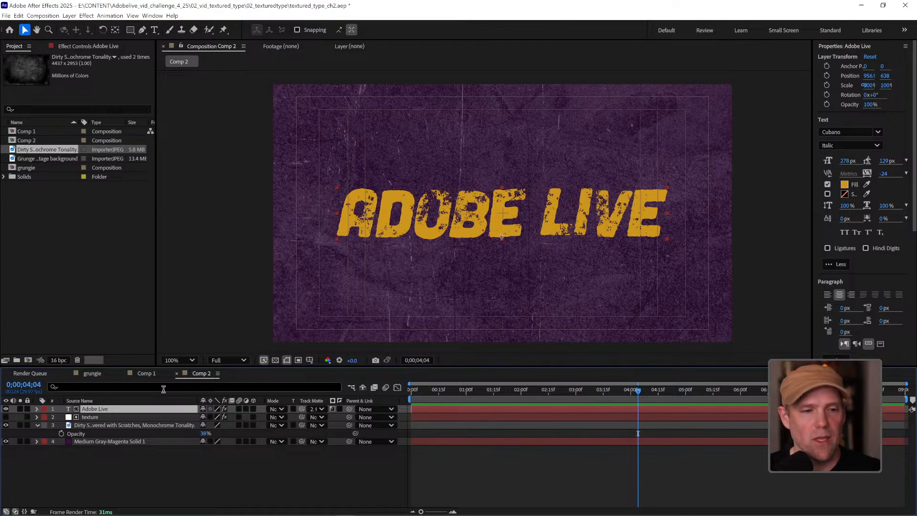
{"action": "left_click", "coordinate": [133, 417], "text": "shift"}
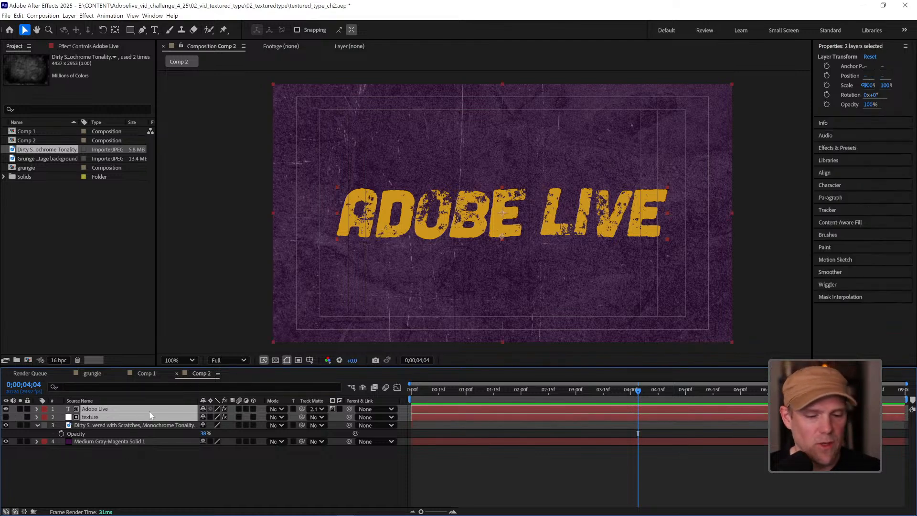
{"action": "key", "text": "ctrl+d"}
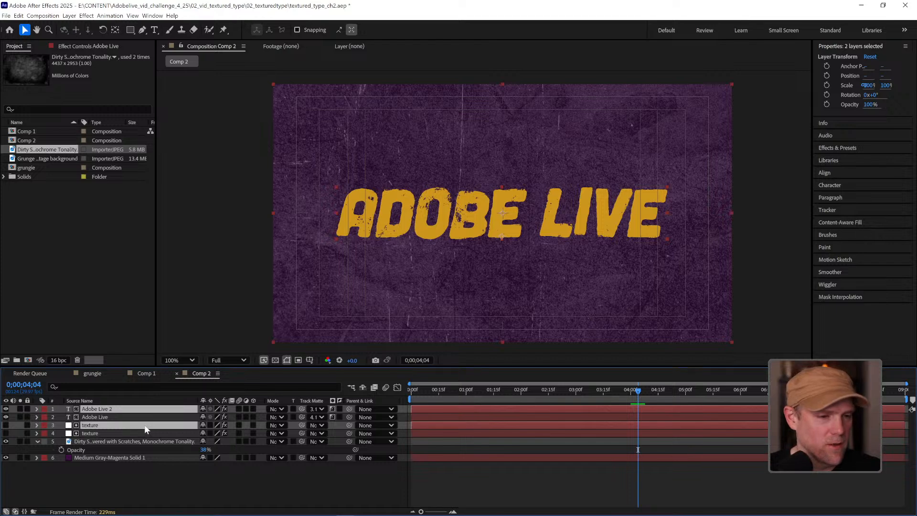
{"action": "left_click_drag", "start_coordinate": [146, 426], "coordinate": [146, 437]}
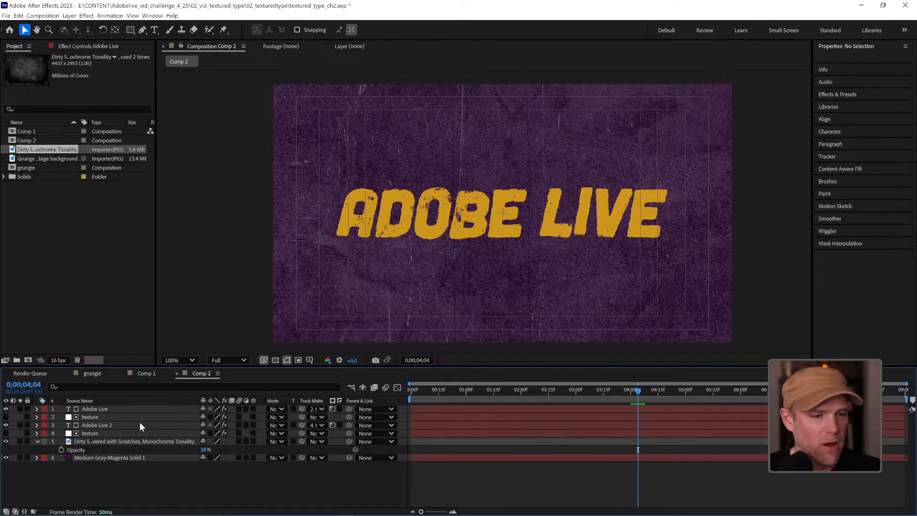
Remove the track matte from the duplicated Adobe Live text layer.
{"action": "left_click", "coordinate": [139, 424]}
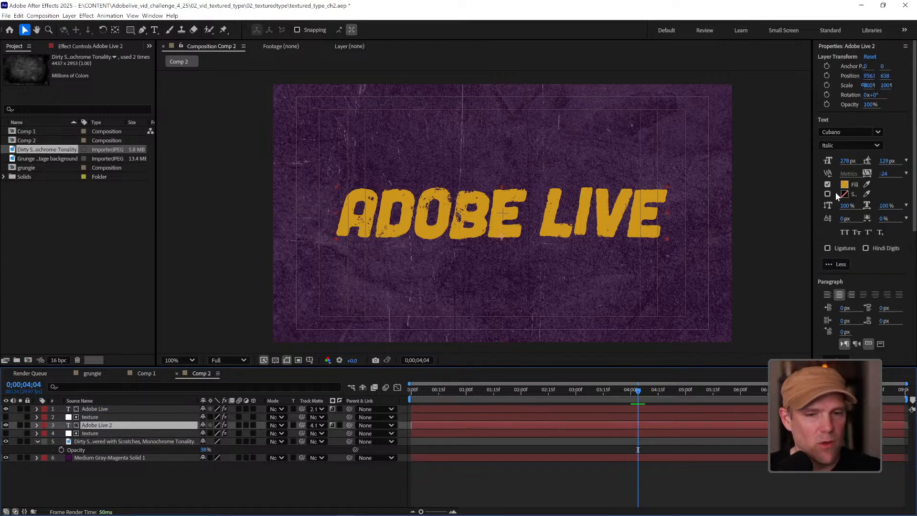
{"action": "left_click", "coordinate": [323, 425]}
{"action": "left_click", "coordinate": [320, 433]}
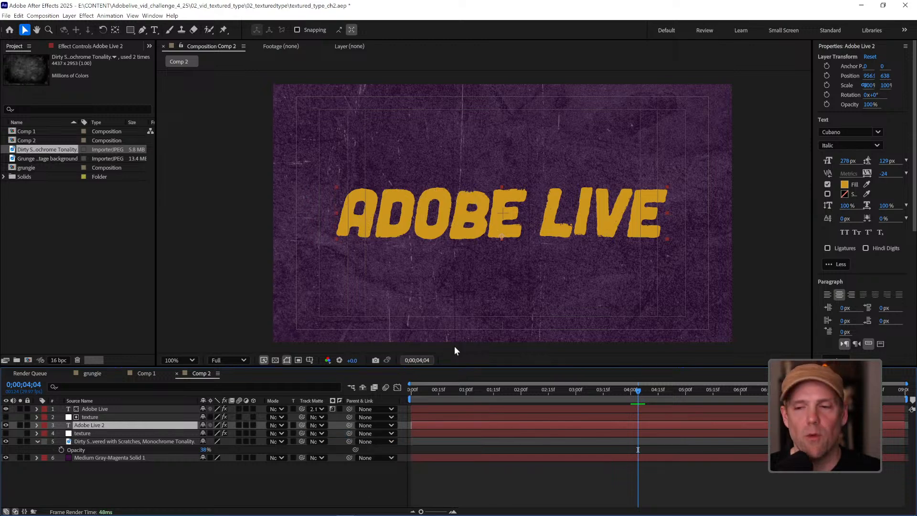
Change the duplicated Adobe Live text's fill colour to white.
{"action": "left_click", "coordinate": [846, 185]}
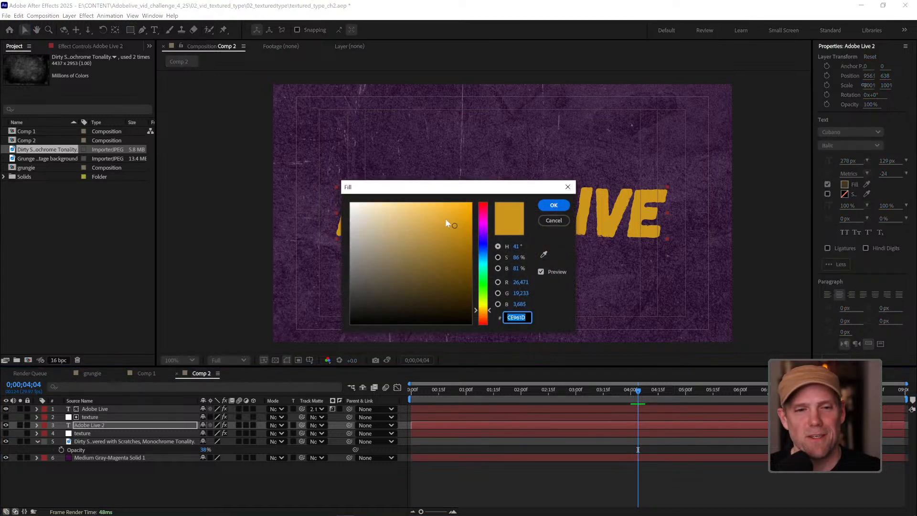
{"action": "left_click_drag", "start_coordinate": [447, 222], "coordinate": [301, 182]}
{"action": "left_click", "coordinate": [554, 205]}
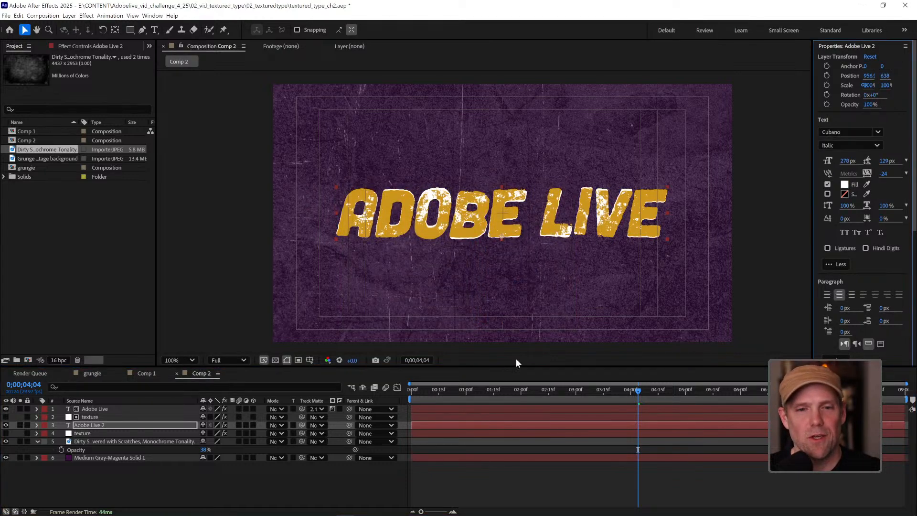
Preview the composition and add a 74 px white stroke to the Adobe Live 2 text.
{"action": "key", "text": "space"}
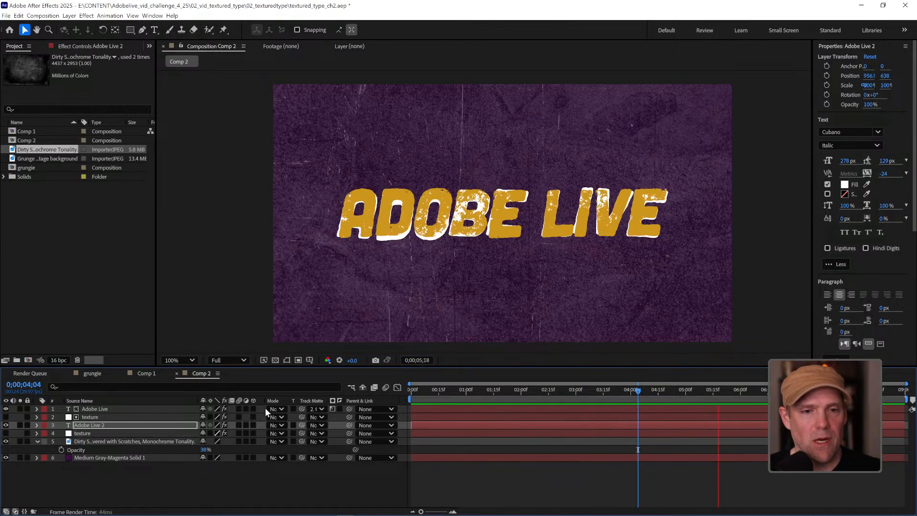
{"action": "left_click", "coordinate": [614, 491]}
{"action": "left_click", "coordinate": [109, 418]}
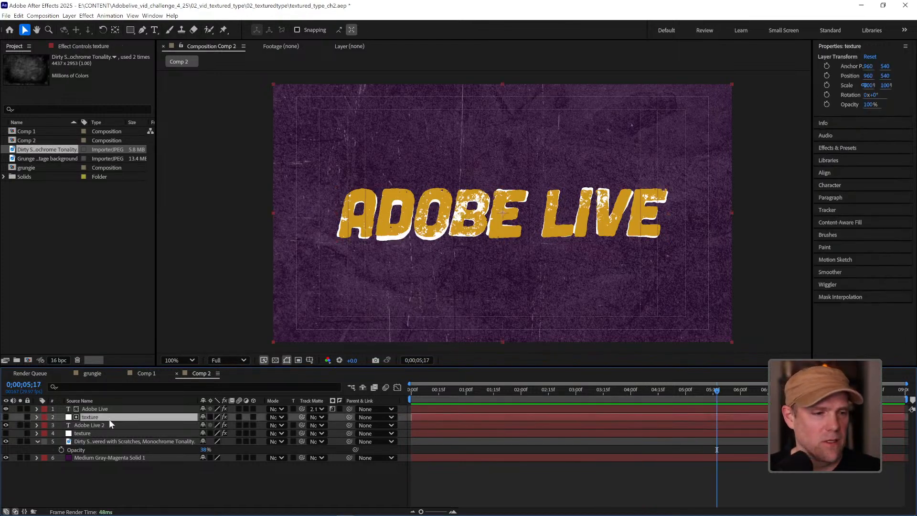
{"action": "left_click", "coordinate": [109, 425]}
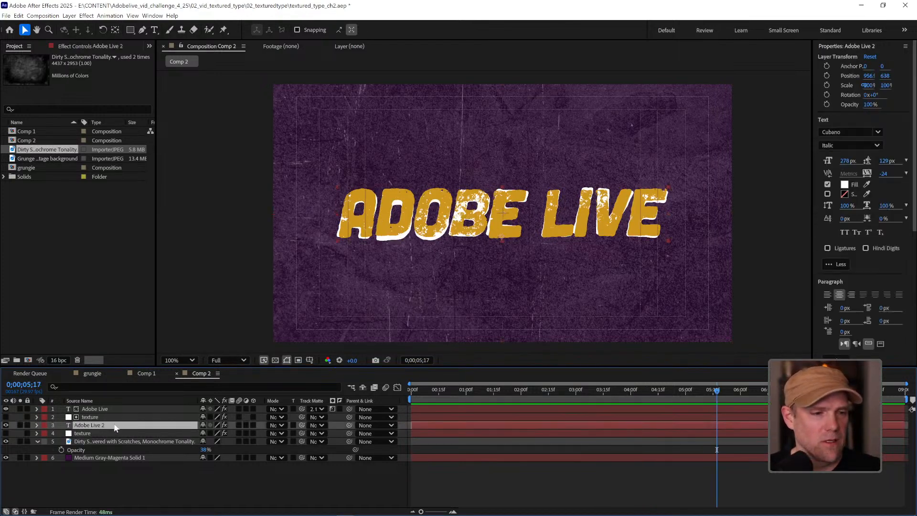
{"action": "left_click", "coordinate": [829, 194]}
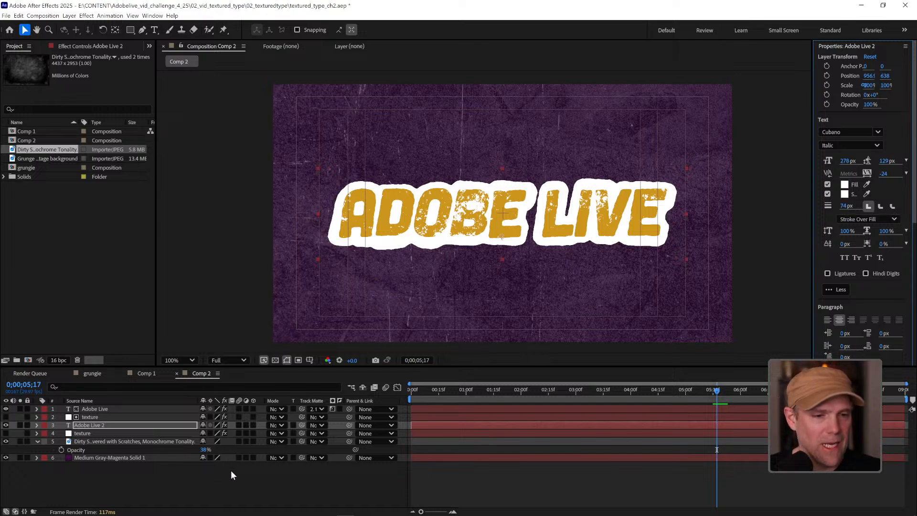
Set the texture layer beneath Adobe Live 2 as its track matte and invert the matte.
{"action": "left_click", "coordinate": [222, 496]}
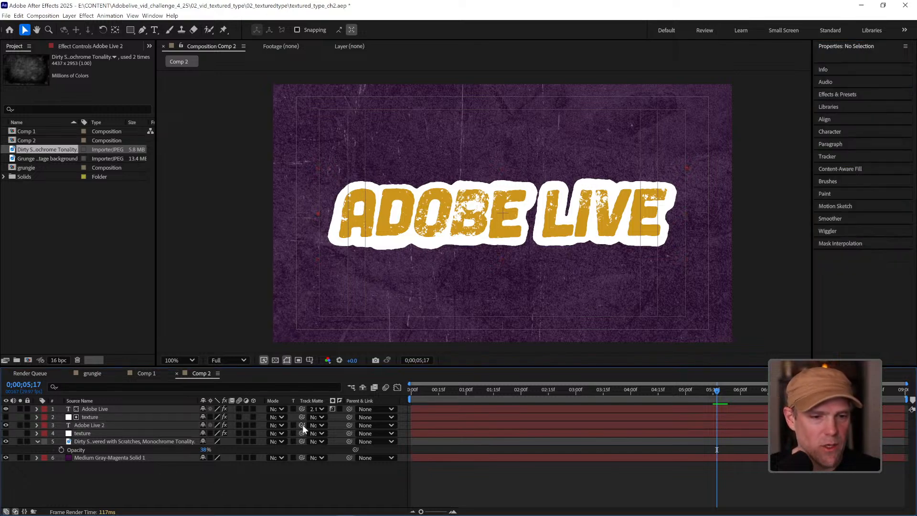
{"action": "left_click_drag", "start_coordinate": [302, 425], "coordinate": [156, 433]}
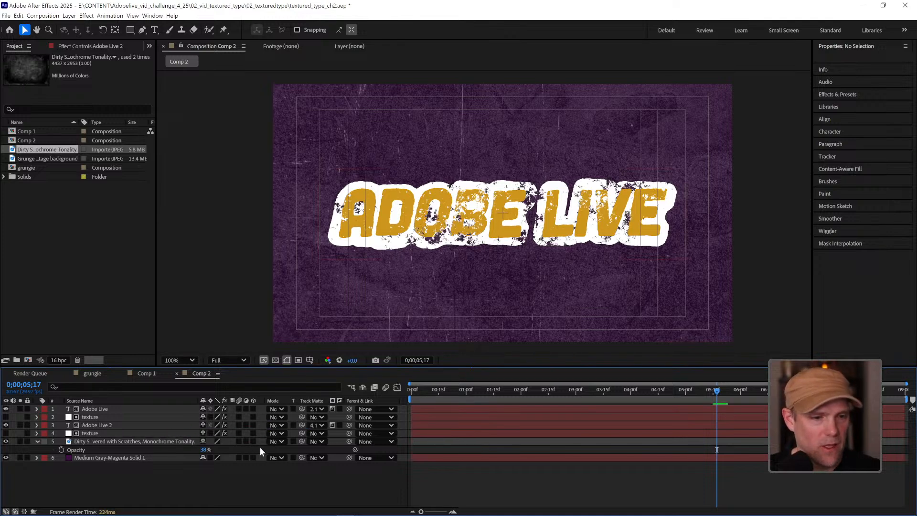
{"action": "left_click", "coordinate": [339, 425]}
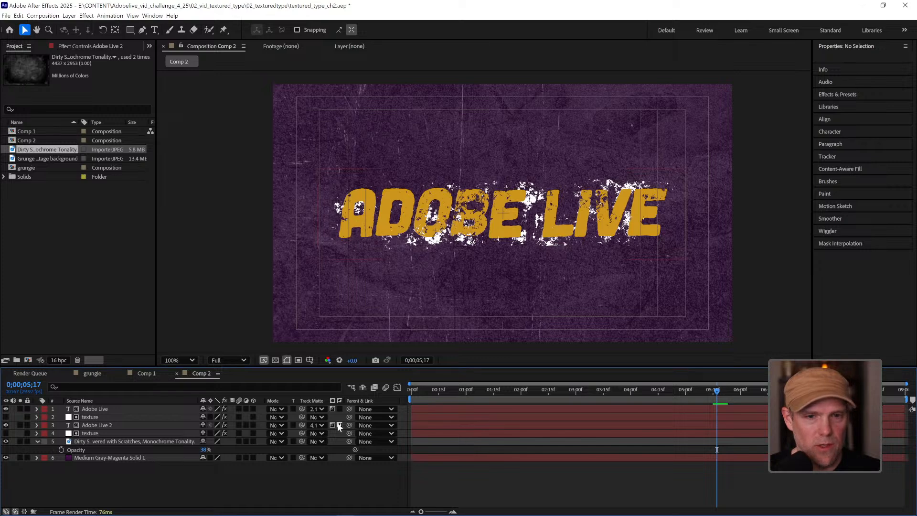
Find the Tint effect and apply it to the Adobe Live 2 text layer.
{"action": "left_click", "coordinate": [839, 93]}
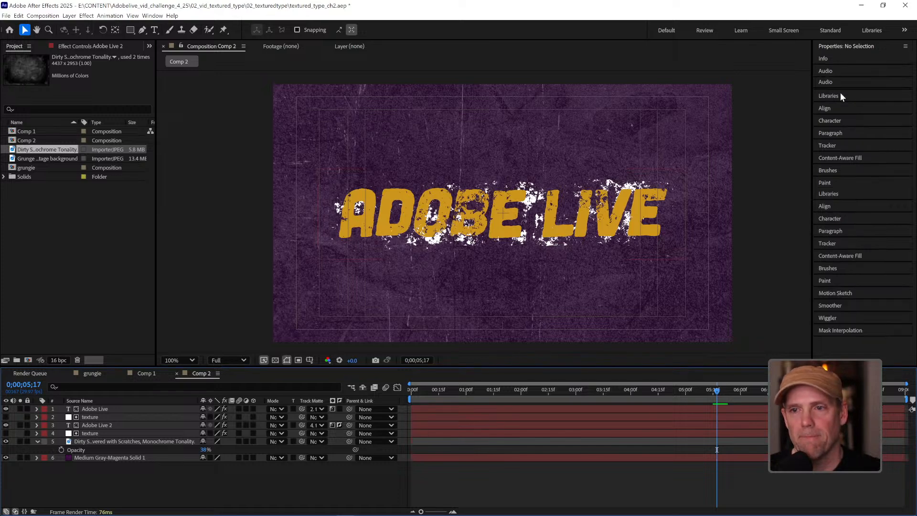
{"action": "left_click", "coordinate": [823, 94]}
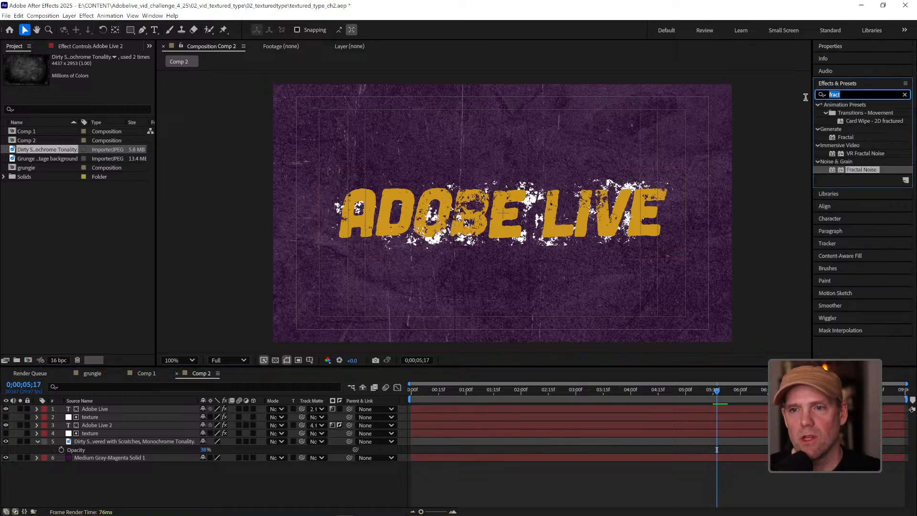
{"action": "type", "text": "tint"}
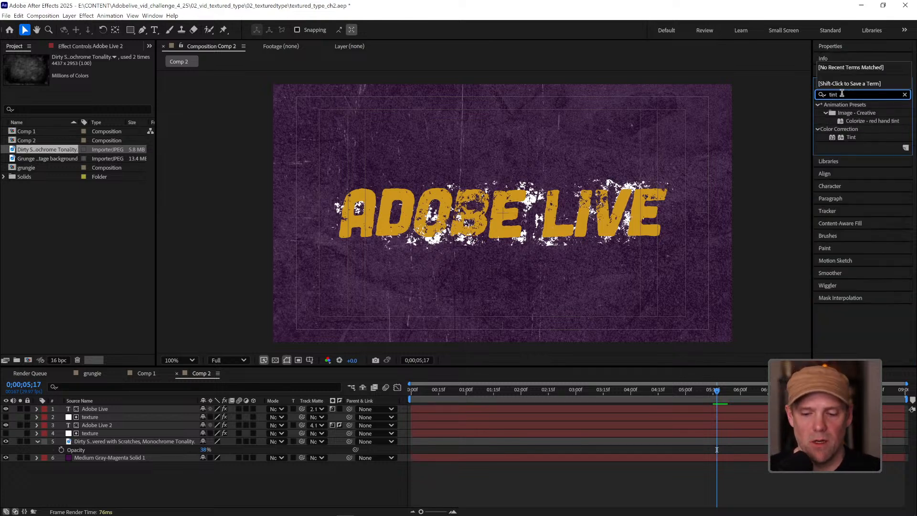
{"action": "key", "text": "Return"}
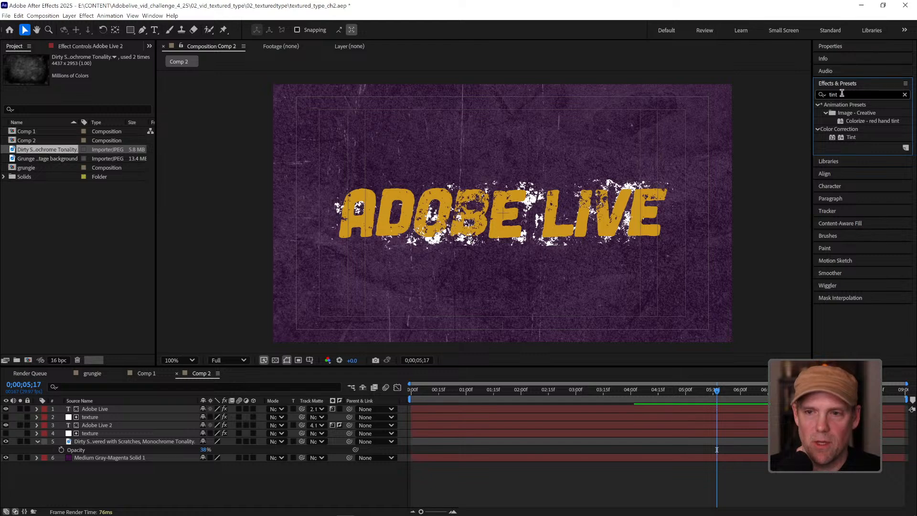
{"action": "left_click", "coordinate": [106, 425]}
{"action": "double_click", "coordinate": [851, 137]}
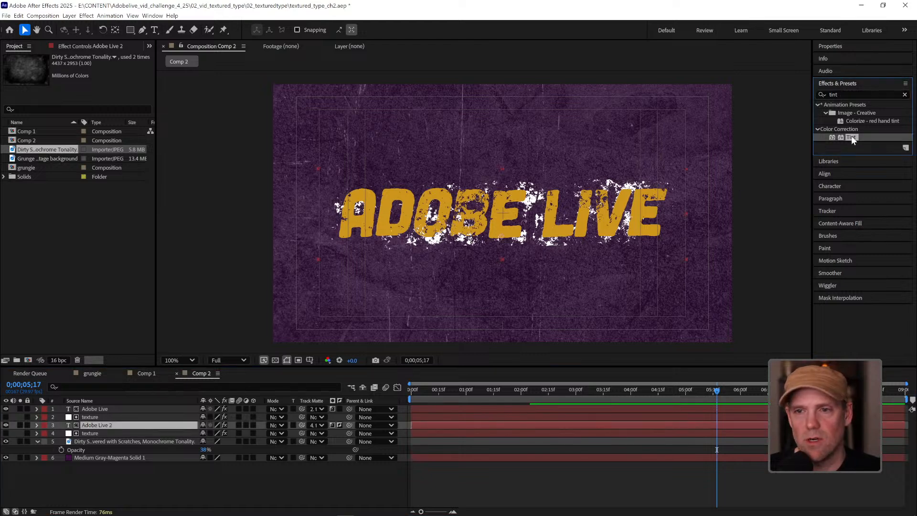
Map the tint's white to the golden colour sampled from the title text and preview the composition.
{"action": "left_click", "coordinate": [102, 178]}
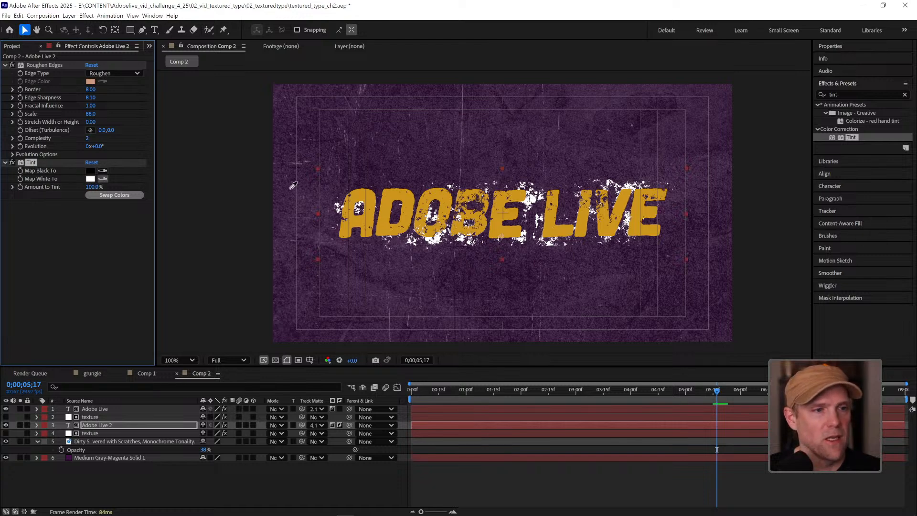
{"action": "left_click", "coordinate": [396, 191]}
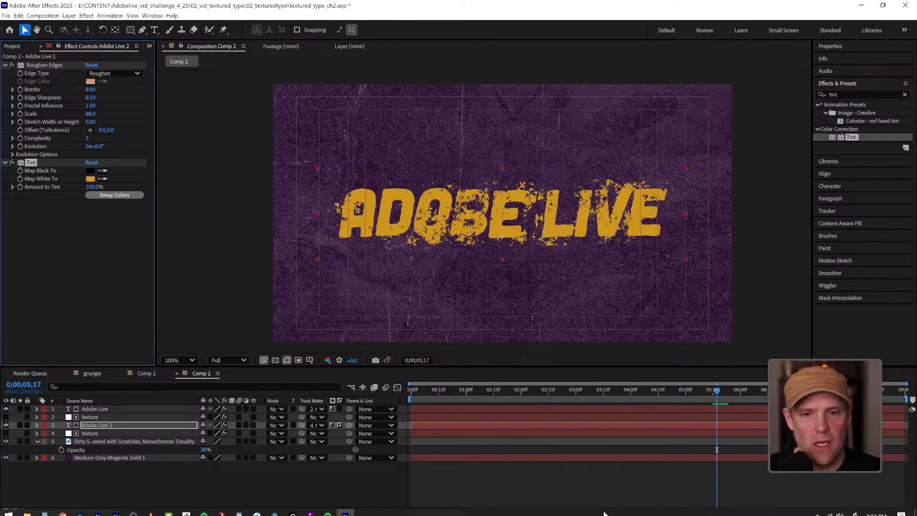
{"action": "left_click", "coordinate": [586, 479]}
{"action": "key", "text": "space"}
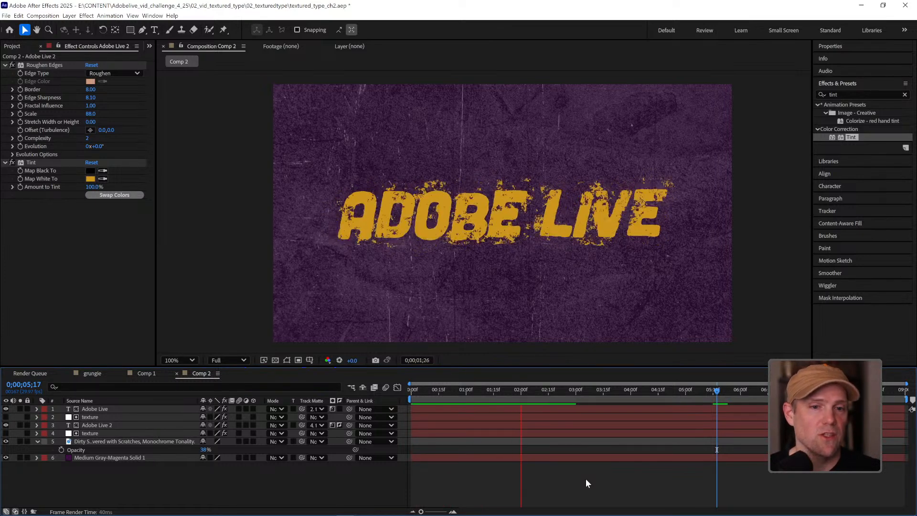
{"action": "key", "text": "space"}
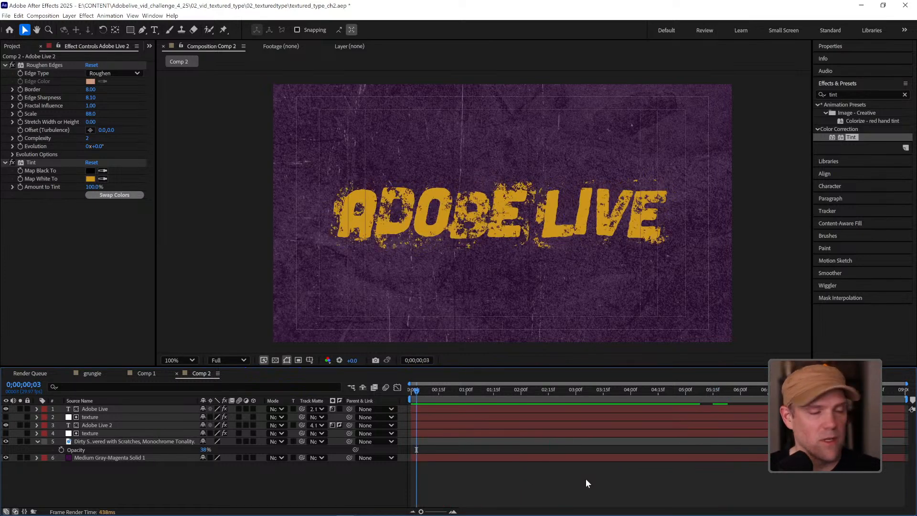
{"action": "key", "text": "space"}
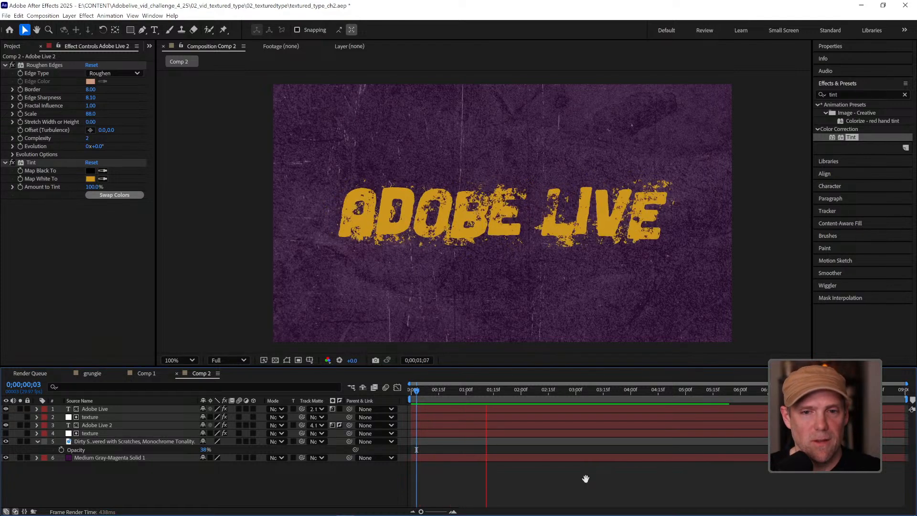
{"action": "key", "text": "space"}
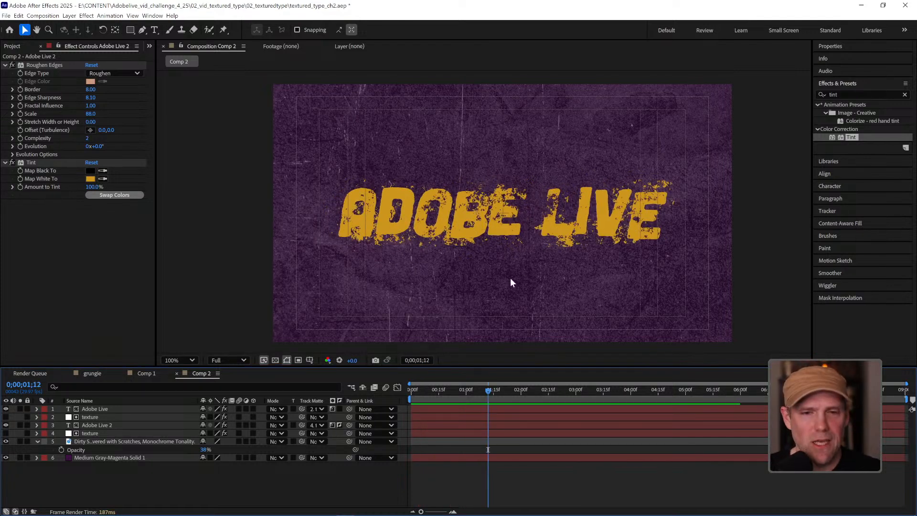
Remove the track matte from Adobe Live 2 and set its Roughen Edges border to 90.20.
{"action": "key", "text": "period"}
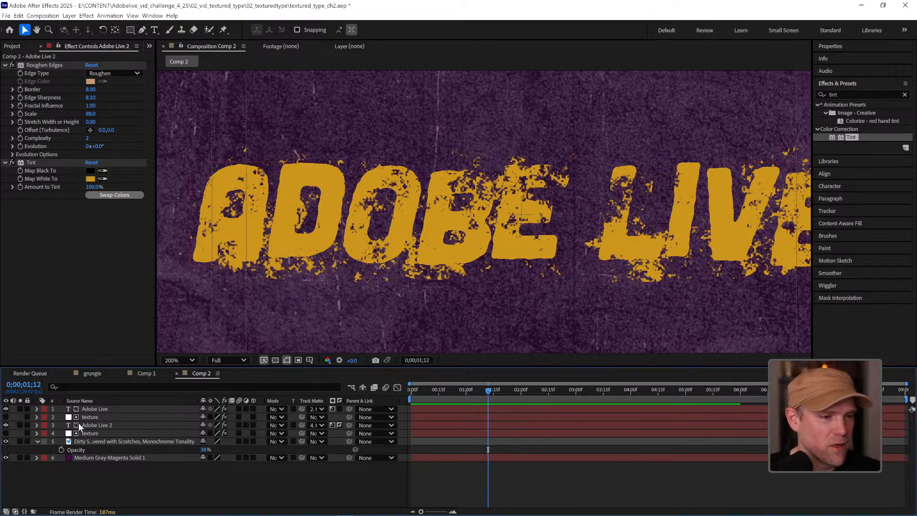
{"action": "left_click", "coordinate": [319, 424]}
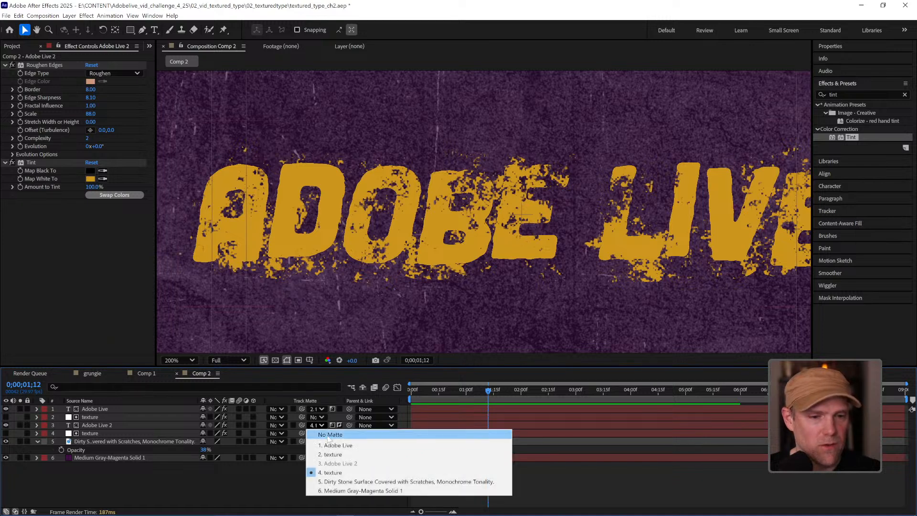
{"action": "left_click", "coordinate": [321, 433]}
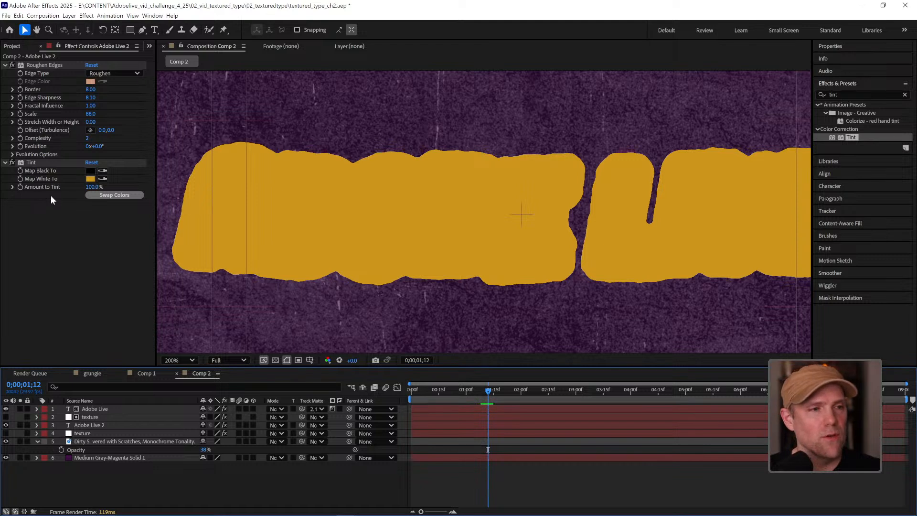
{"action": "left_click_drag", "start_coordinate": [86, 89], "coordinate": [215, 98]}
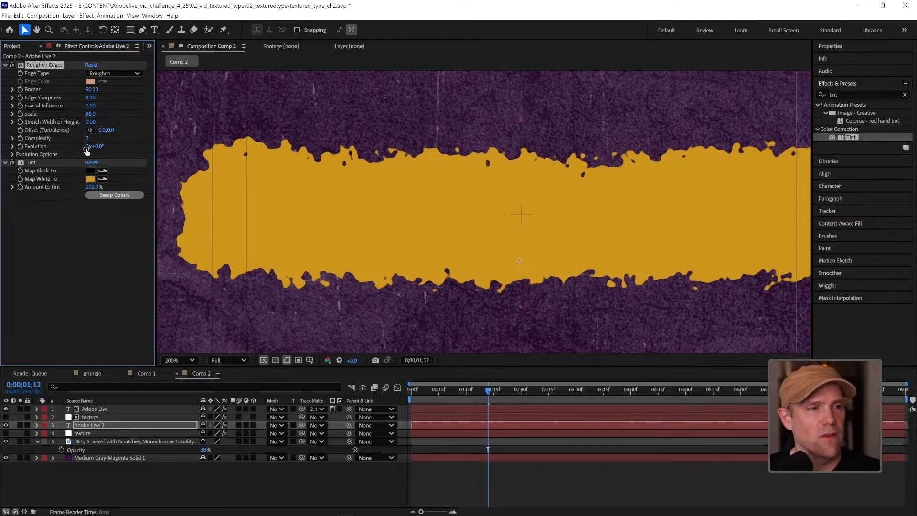
{"action": "left_click_drag", "start_coordinate": [90, 114], "coordinate": [112, 114]}
{"action": "key", "text": "ctrl+z"}
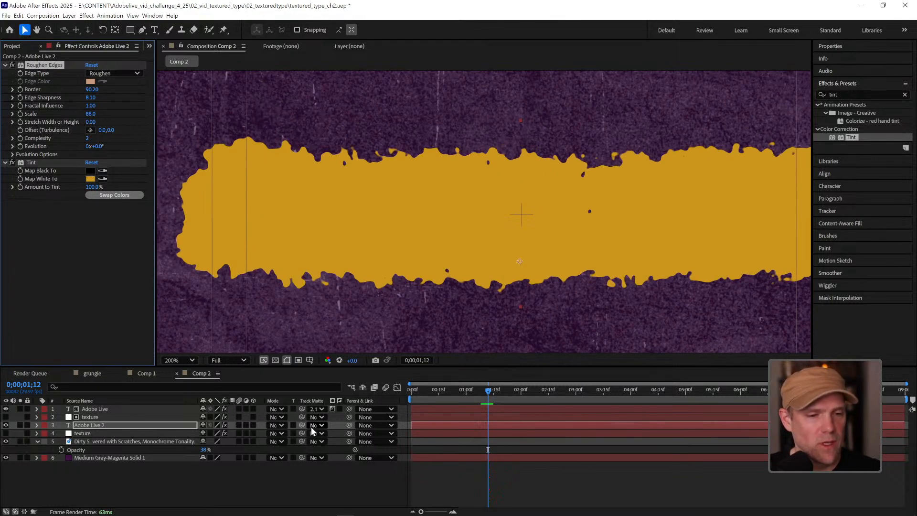
Reassign the texture layer beneath Adobe Live 2 as its track matte.
{"action": "left_click_drag", "start_coordinate": [302, 425], "coordinate": [141, 433]}
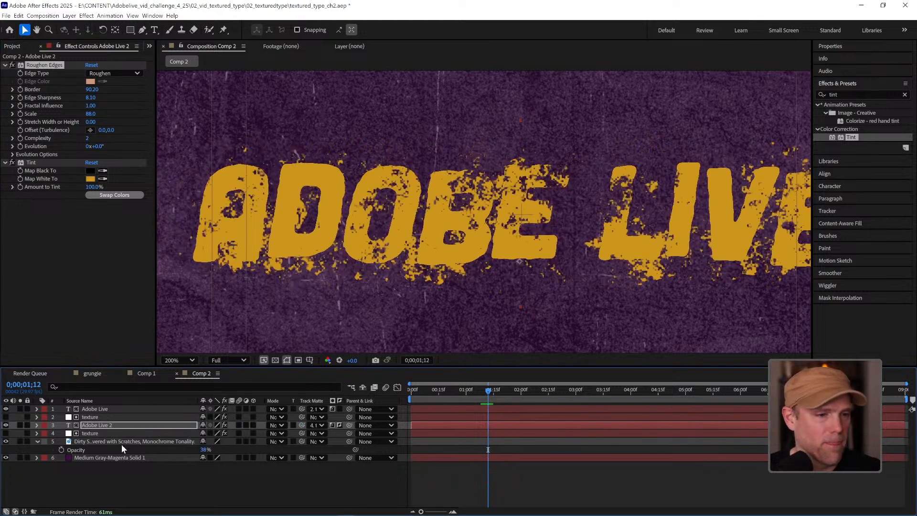
{"action": "left_click", "coordinate": [419, 475]}
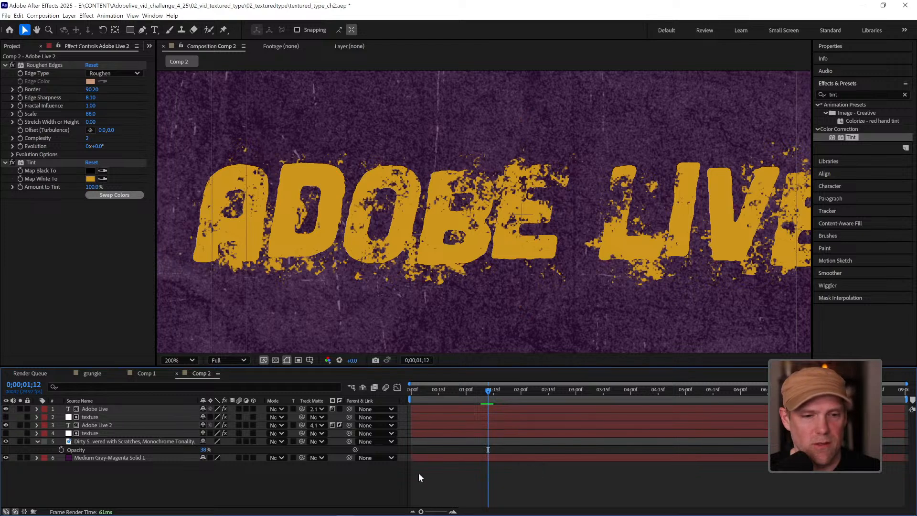
{"action": "key", "text": "z"}
{"action": "left_click", "coordinate": [495, 215], "text": "alt"}
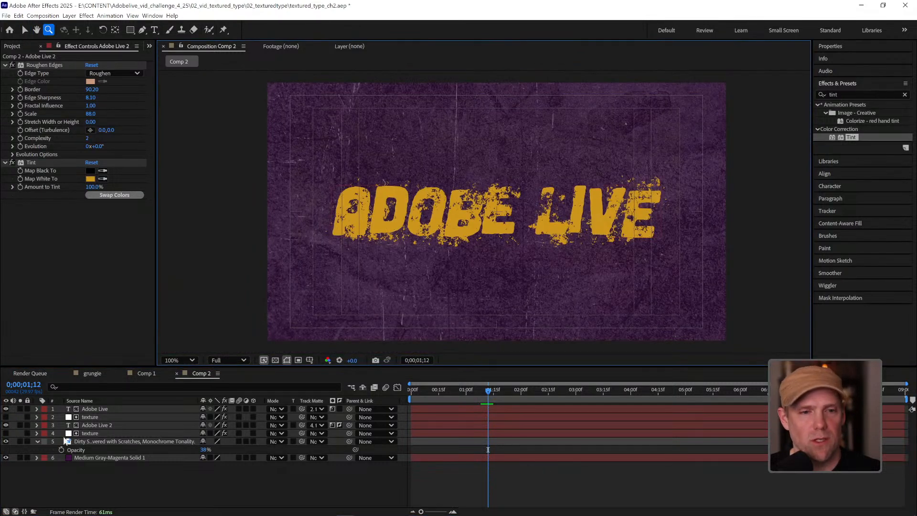
Add a new adjustment layer above all the layers in Comp 2.
{"action": "left_click", "coordinate": [86, 16]}
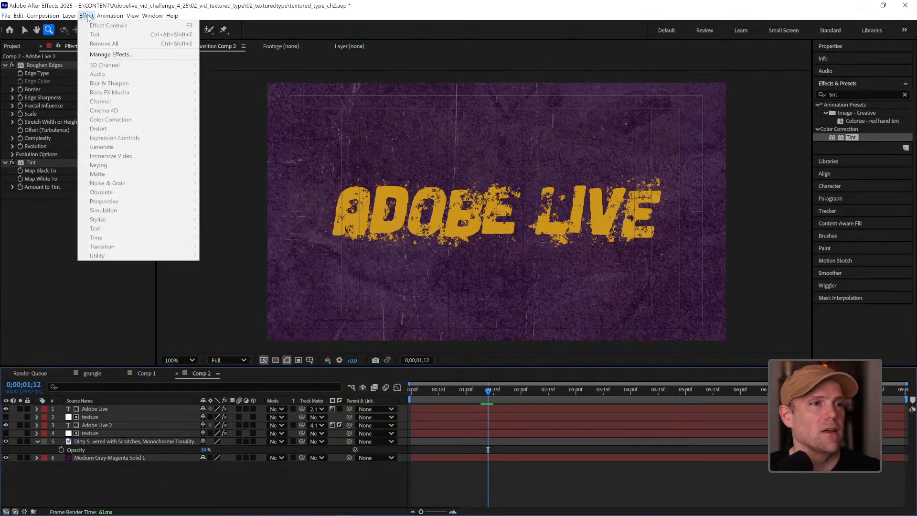
{"action": "mouse_move", "coordinate": [69, 15]}
{"action": "mouse_move", "coordinate": [184, 27]}
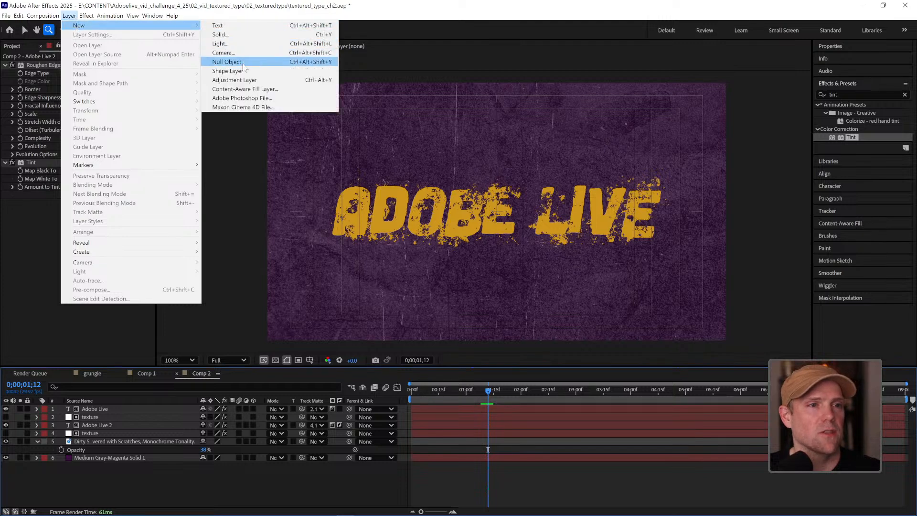
{"action": "left_click", "coordinate": [235, 79]}
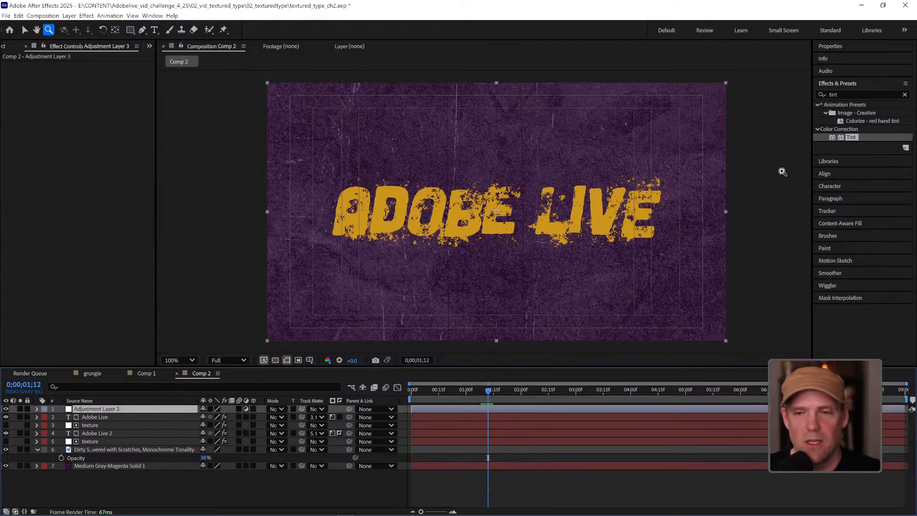
Apply Fast Box Blur to the adjustment layer and set the blur radius to 1.0.
{"action": "left_click", "coordinate": [843, 94]}
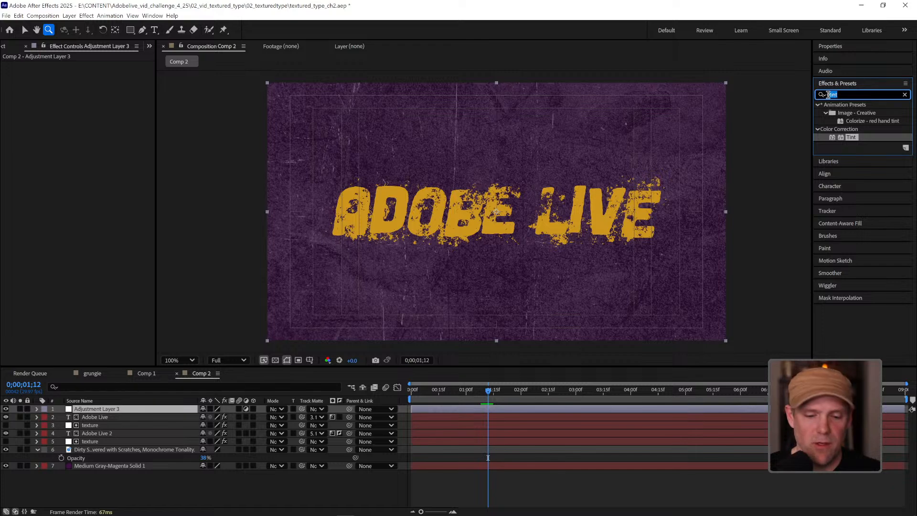
{"action": "type", "text": "fast"}
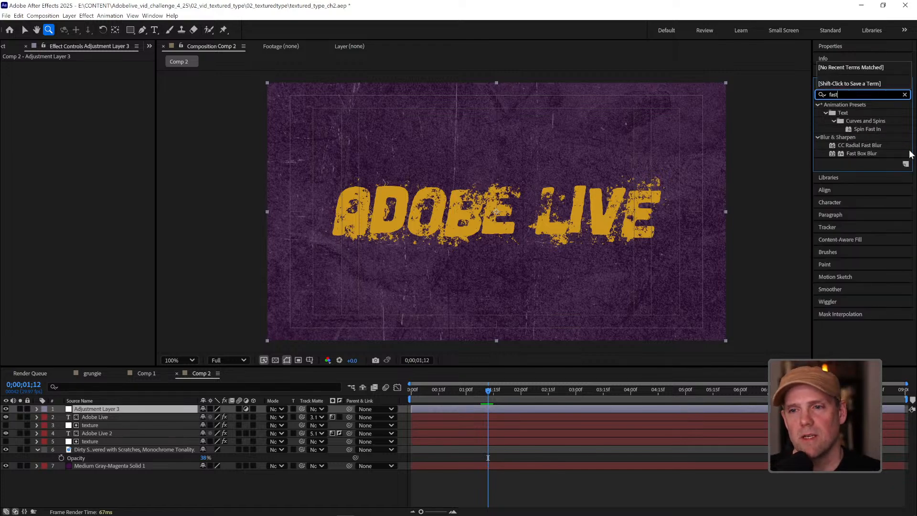
{"action": "double_click", "coordinate": [865, 153]}
{"action": "key", "text": "v"}
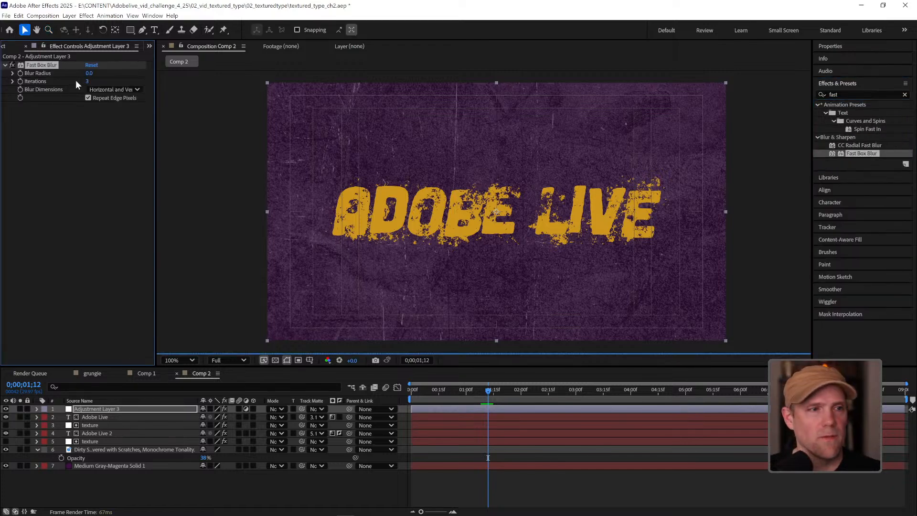
{"action": "left_click", "coordinate": [89, 73]}
{"action": "type", "text": "1"}
{"action": "key", "text": "Return"}
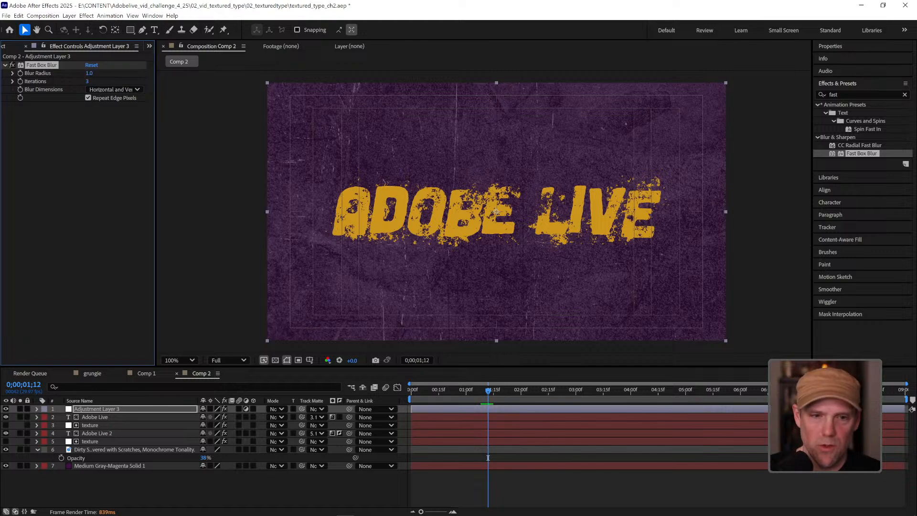
Find the Unsharp Mask effect and apply it to the adjustment layer, below Fast Box Blur.
{"action": "left_click", "coordinate": [855, 95]}
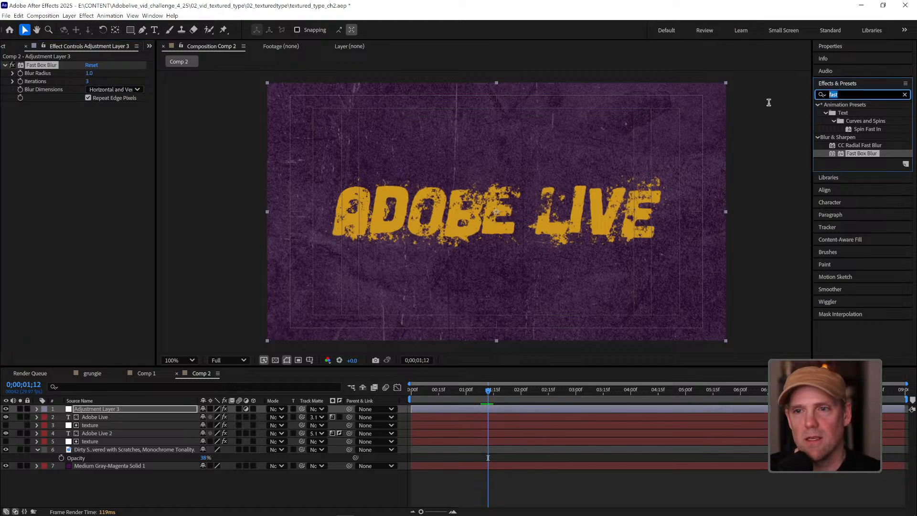
{"action": "type", "text": "usns"}
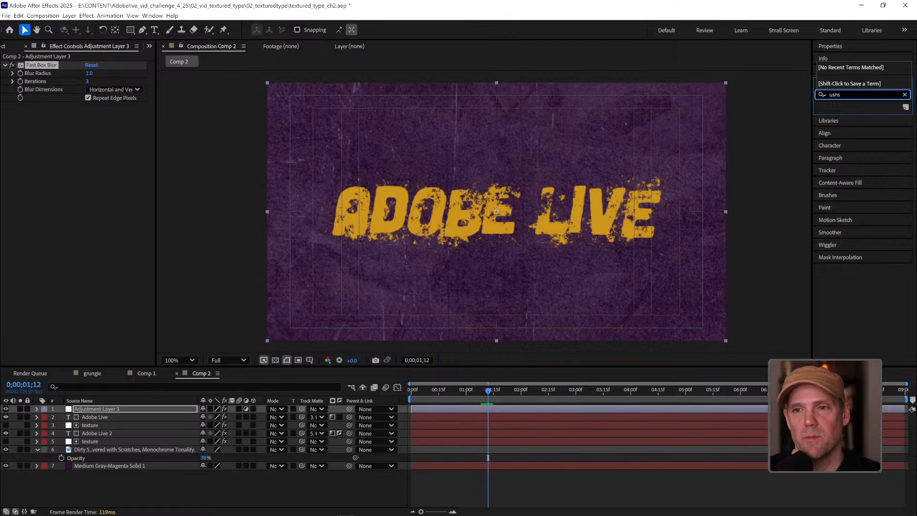
{"action": "key", "text": "BackSpace"}
{"action": "key", "text": "BackSpace"}
{"action": "key", "text": "BackSpace"}
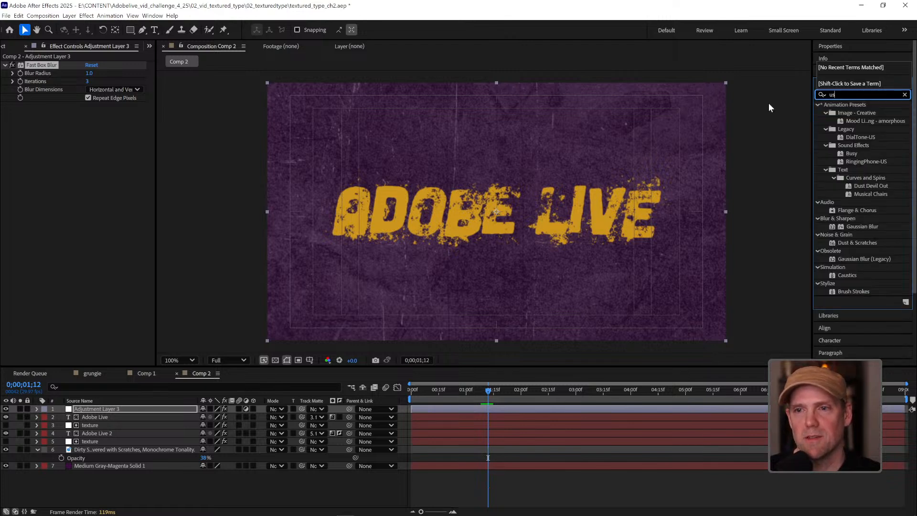
{"action": "type", "text": "ns"}
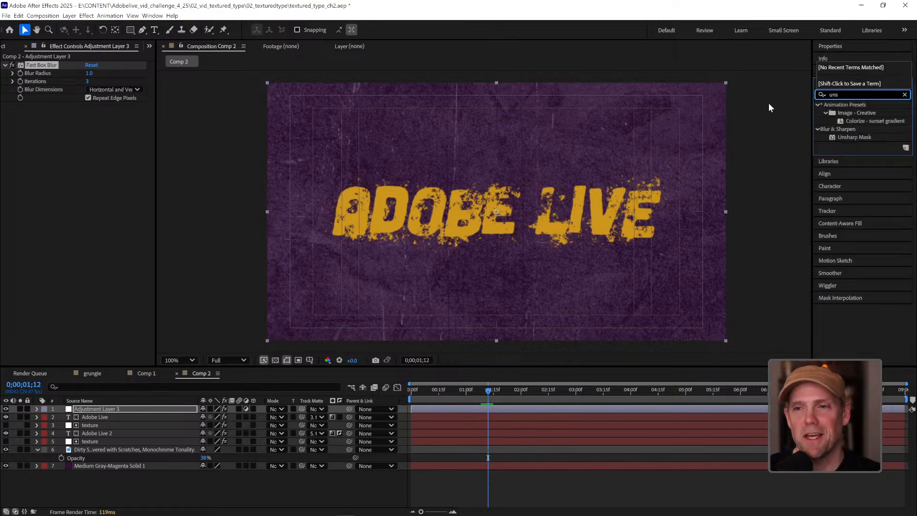
{"action": "double_click", "coordinate": [858, 137]}
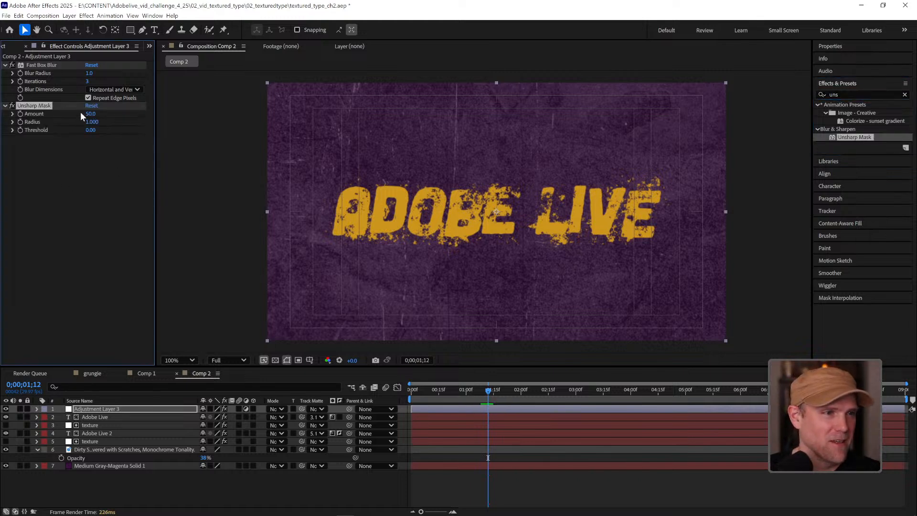
Set the Unsharp Mask radius to 14.800 and amount to 74.0, and preview the sharpened title.
{"action": "left_click_drag", "start_coordinate": [90, 114], "coordinate": [146, 125]}
{"action": "key", "text": "ctrl+z"}
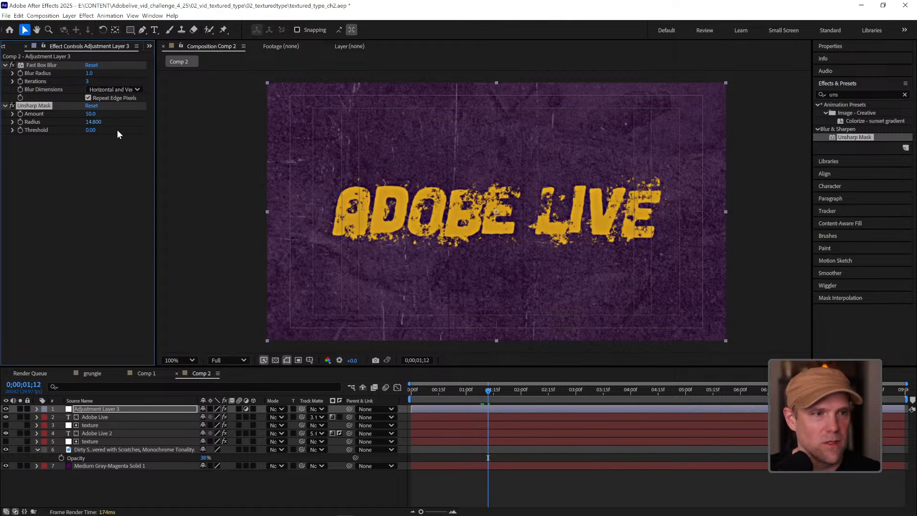
{"action": "mouse_move", "coordinate": [91, 113]}
{"action": "left_mouse_down"}
{"action": "mouse_move", "coordinate": [83, 112]}
{"action": "mouse_move", "coordinate": [106, 117]}
{"action": "left_mouse_up"}
{"action": "scroll", "coordinate": [433, 148], "scroll_direction": "up", "scroll_amount": 1}
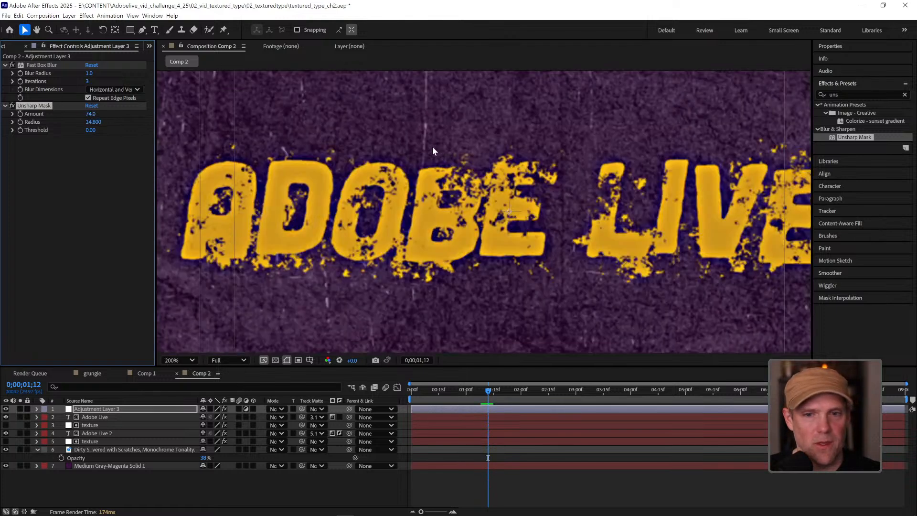
{"action": "scroll", "coordinate": [433, 148], "scroll_direction": "down", "scroll_amount": 1}
{"action": "key", "text": "space"}
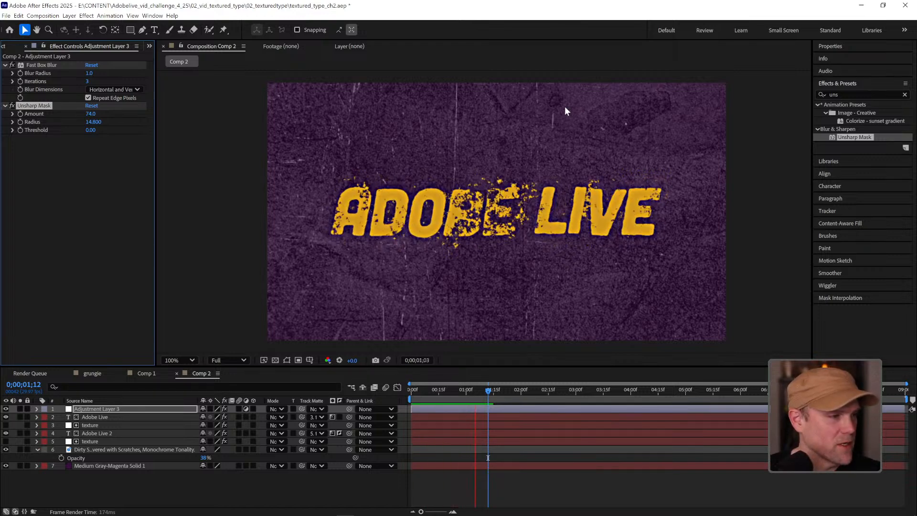
{"action": "key", "text": "space"}
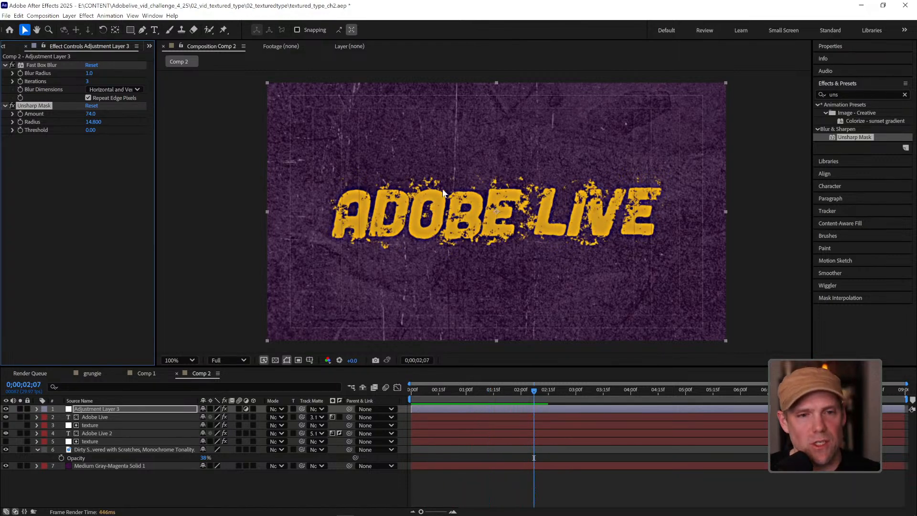
Raise the Fractal Noise brightness to 307.0 on the texture layer beneath Adobe Live 2 and preview the result.
{"action": "left_click", "coordinate": [122, 441]}
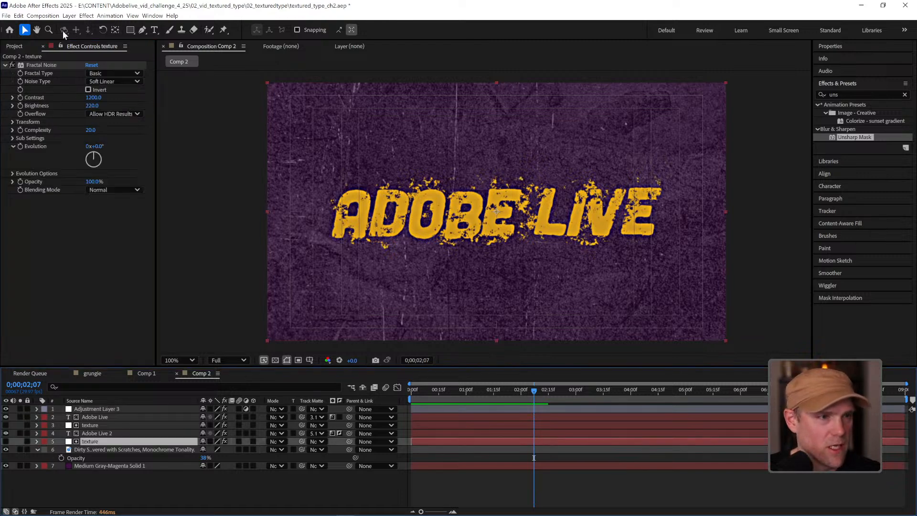
{"action": "left_click_drag", "start_coordinate": [92, 106], "coordinate": [132, 102]}
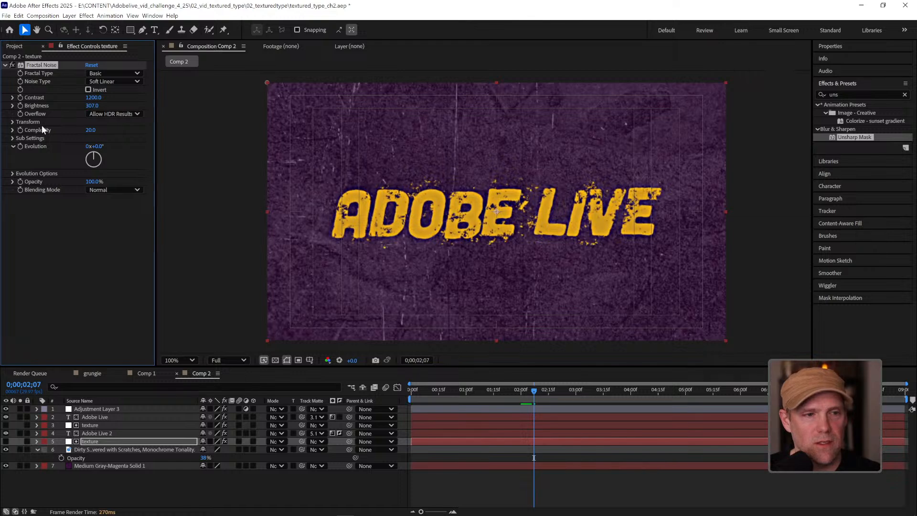
{"action": "scroll", "coordinate": [438, 208], "scroll_direction": "up", "scroll_amount": 1}
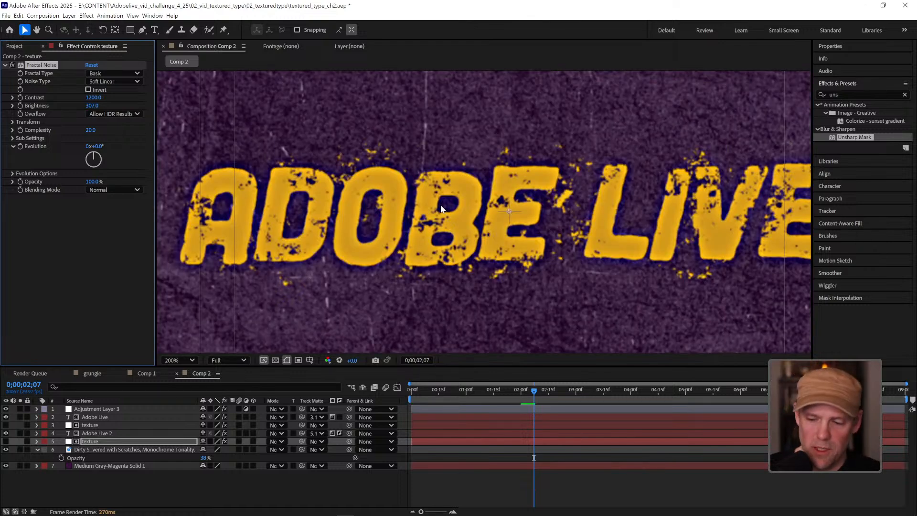
{"action": "key", "text": "space"}
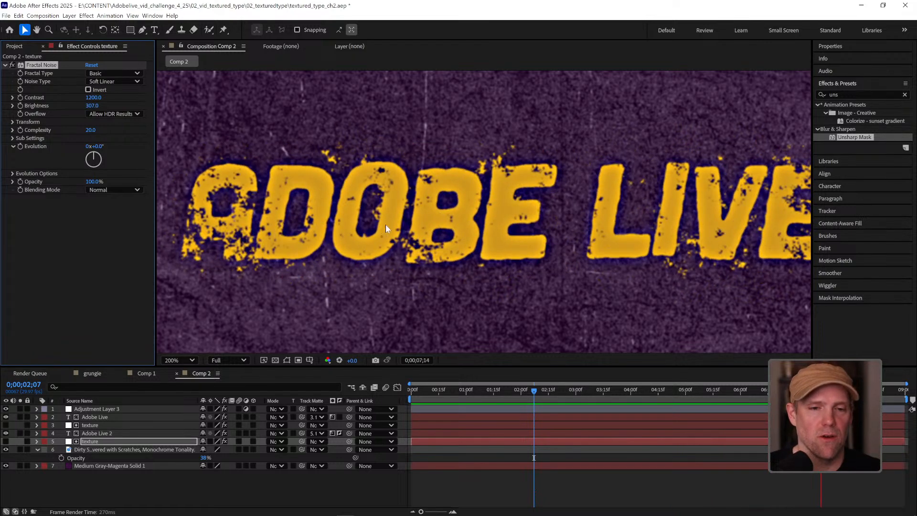
{"action": "scroll", "coordinate": [385, 225], "scroll_direction": "down", "scroll_amount": 2}
{"action": "left_click", "coordinate": [614, 483]}
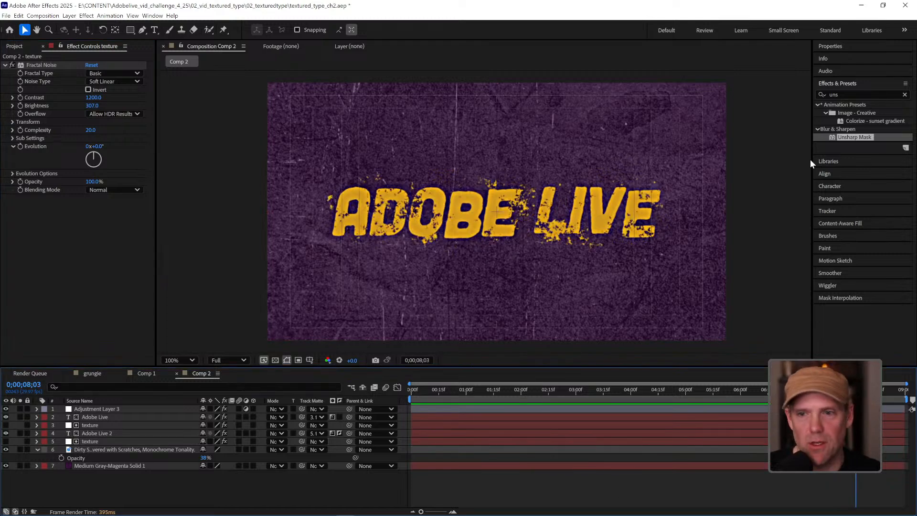
Apply the Typewriter animation preset to both the Adobe Live and Adobe Live 2 text layers, starting at 0;00;00;00.
{"action": "left_click_drag", "start_coordinate": [862, 94], "coordinate": [741, 103]}
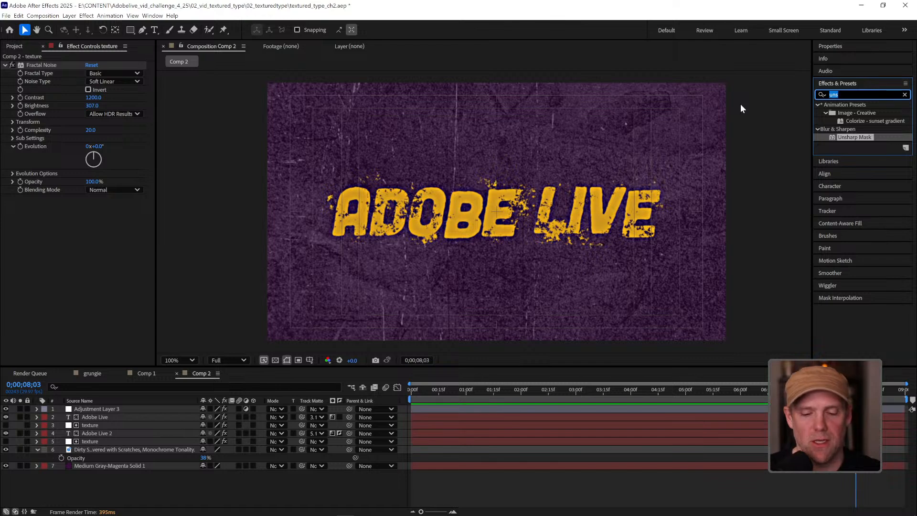
{"action": "type", "text": "typ"}
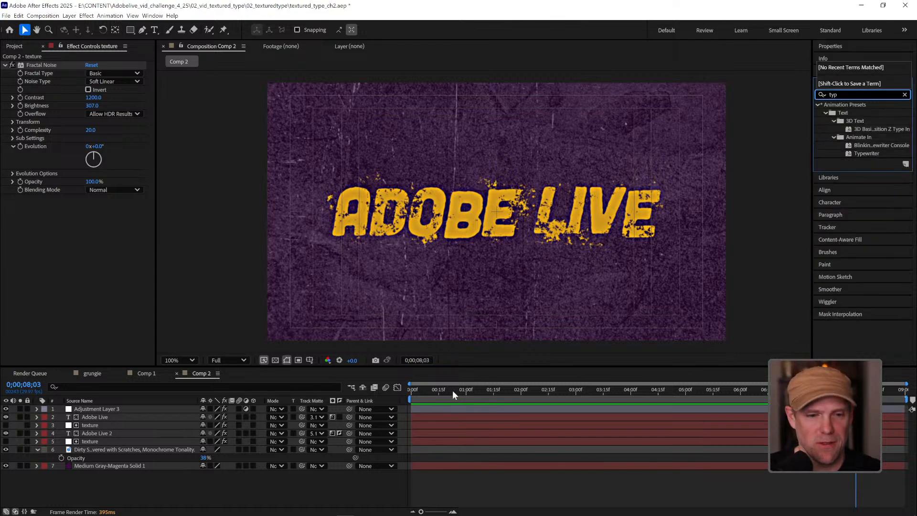
{"action": "left_click_drag", "start_coordinate": [452, 391], "coordinate": [363, 395]}
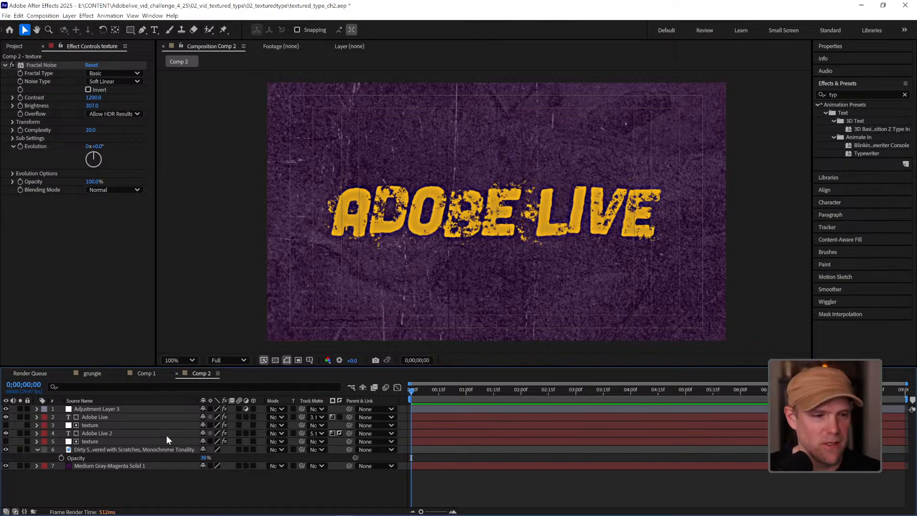
{"action": "left_click", "coordinate": [117, 417]}
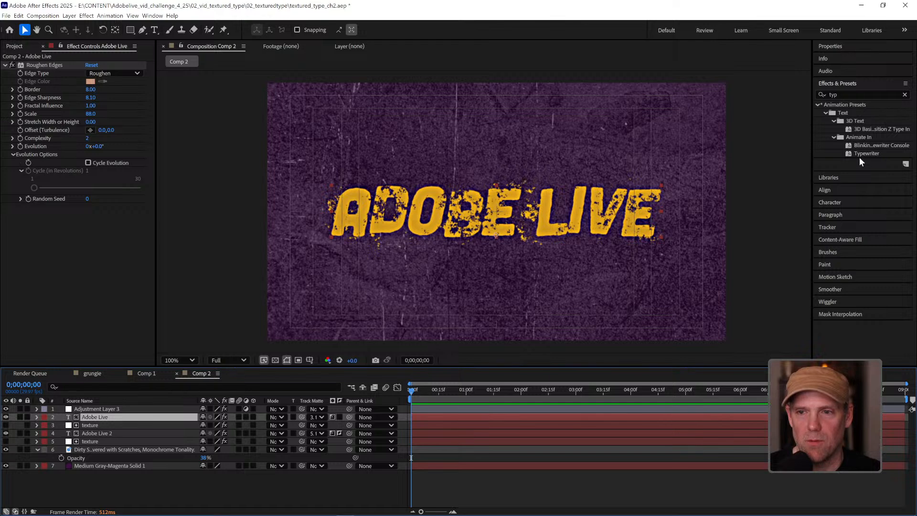
{"action": "left_click_drag", "start_coordinate": [867, 153], "coordinate": [139, 417]}
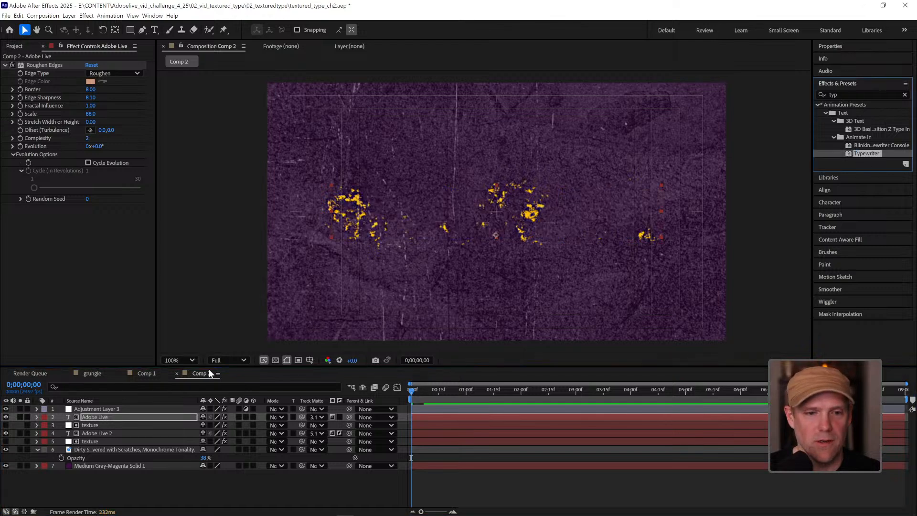
{"action": "left_click", "coordinate": [118, 433]}
{"action": "double_click", "coordinate": [850, 153]}
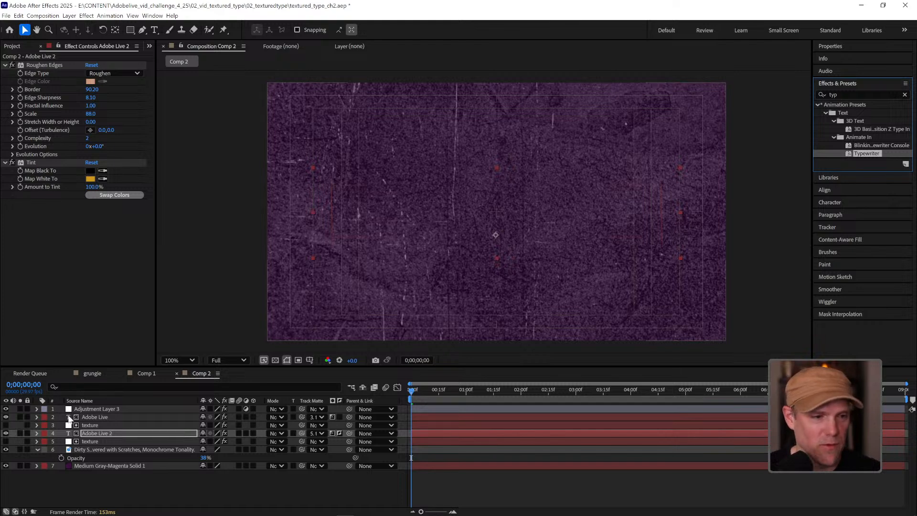
Reveal both text layers' keyframes, move their ending Range Selector Start keyframes to just before one second, and preview the typing.
{"action": "left_click", "coordinate": [116, 417], "text": "ctrl"}
{"action": "key", "text": "u"}
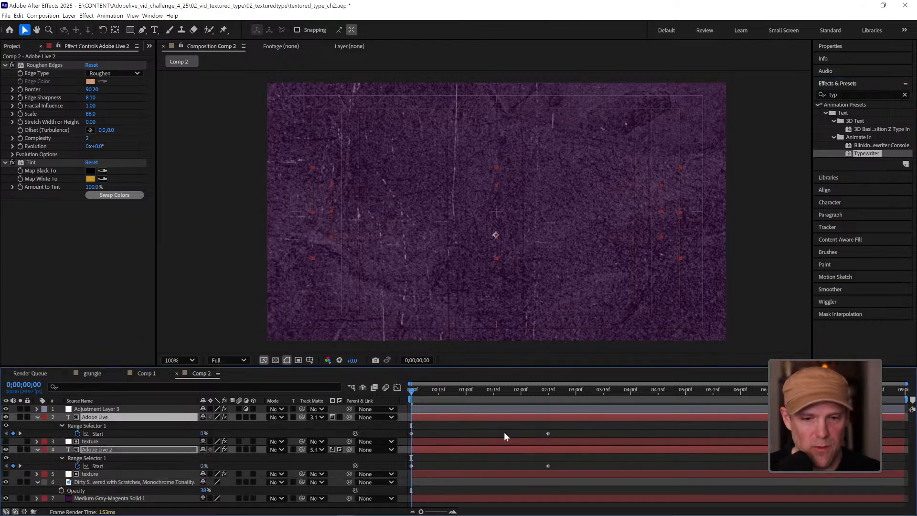
{"action": "left_click_drag", "start_coordinate": [565, 425], "coordinate": [517, 478]}
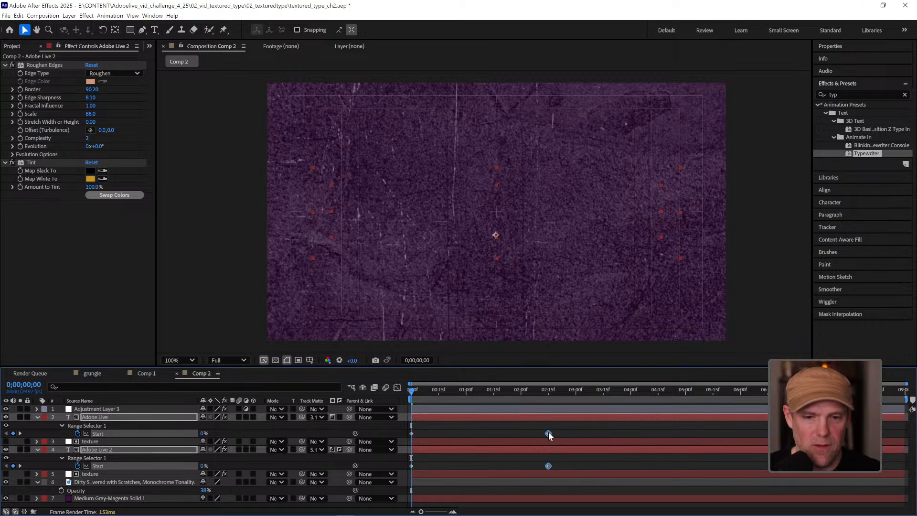
{"action": "left_click_drag", "start_coordinate": [549, 433], "coordinate": [456, 435]}
{"action": "key", "text": "space"}
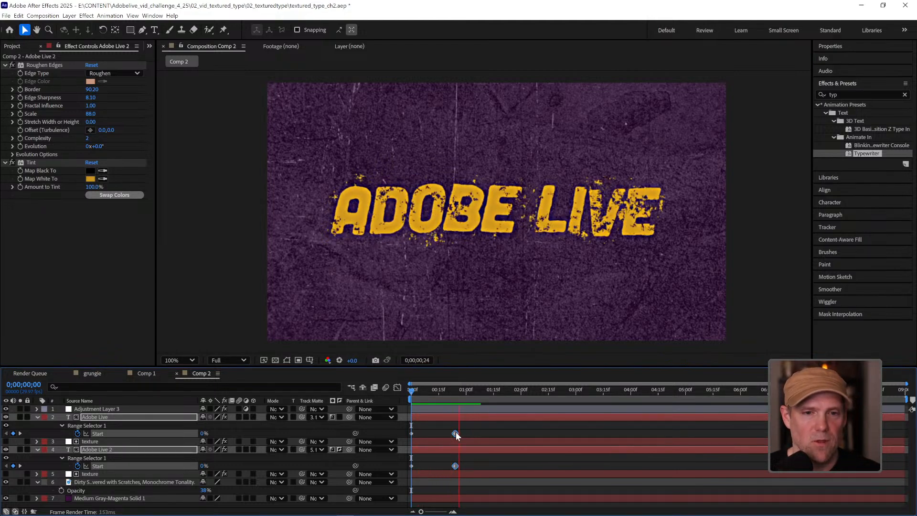
{"action": "key", "text": "space"}
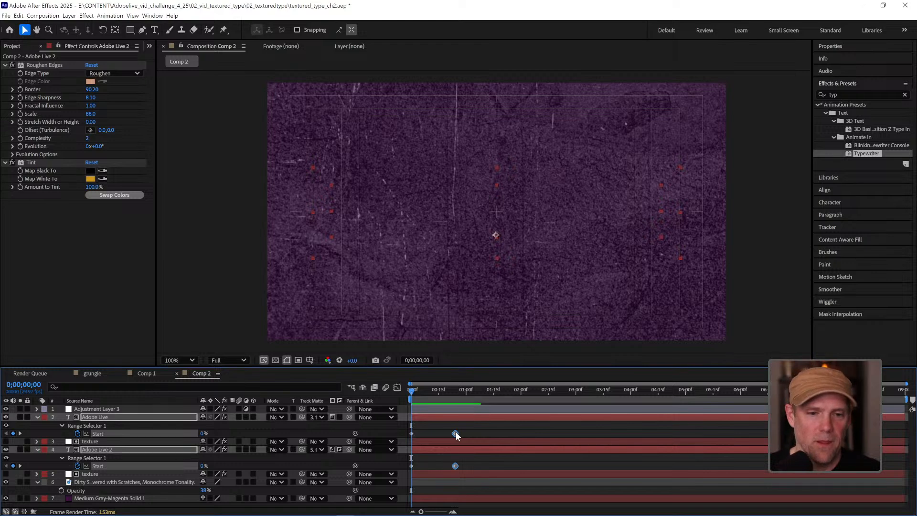
{"action": "left_click_drag", "start_coordinate": [428, 390], "coordinate": [457, 392]}
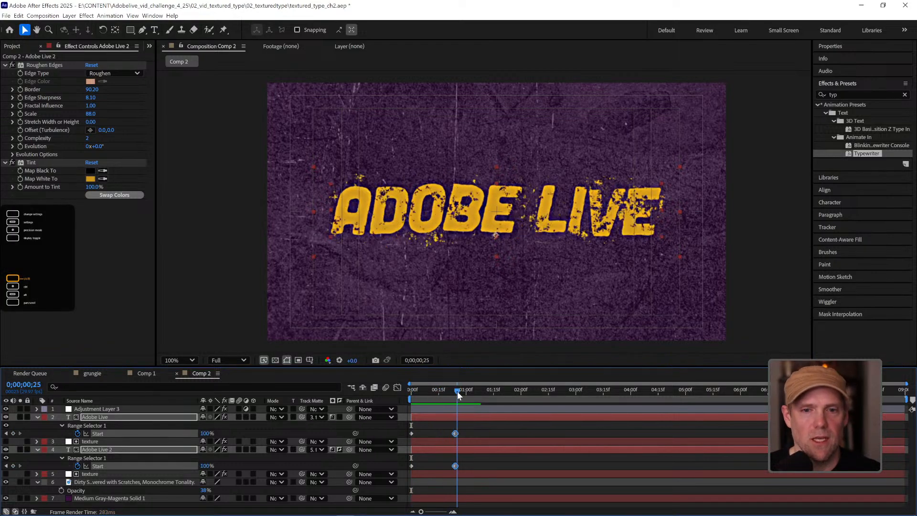